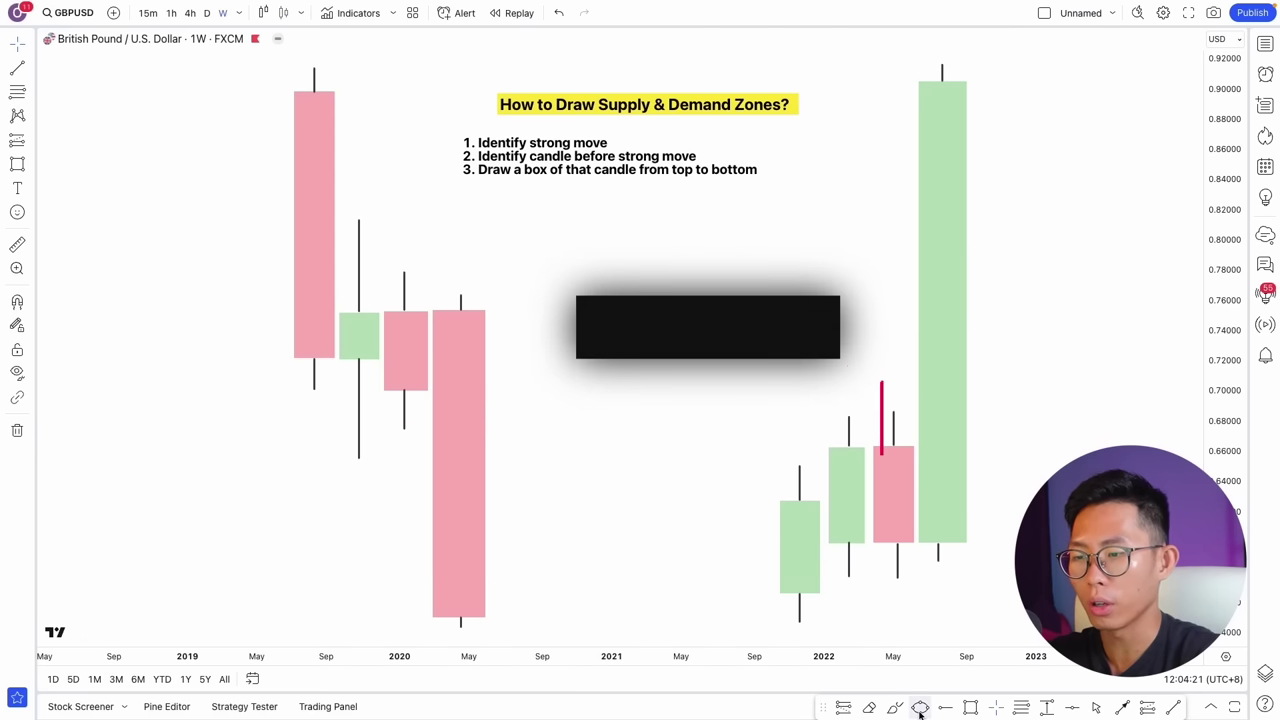
Step: Draw ellipses around the red candle before the strong green rise and the red candle before the strong drop
click(920, 707)
click(893, 411)
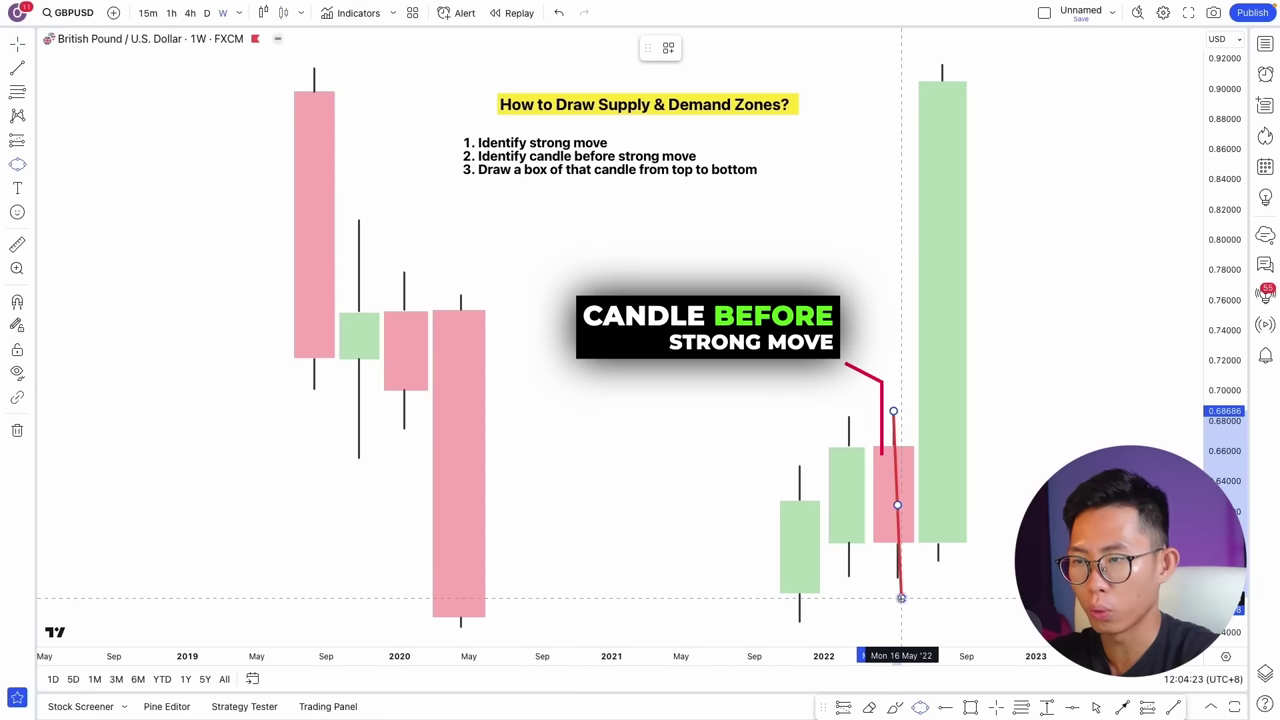
drag(901, 598, 872, 601)
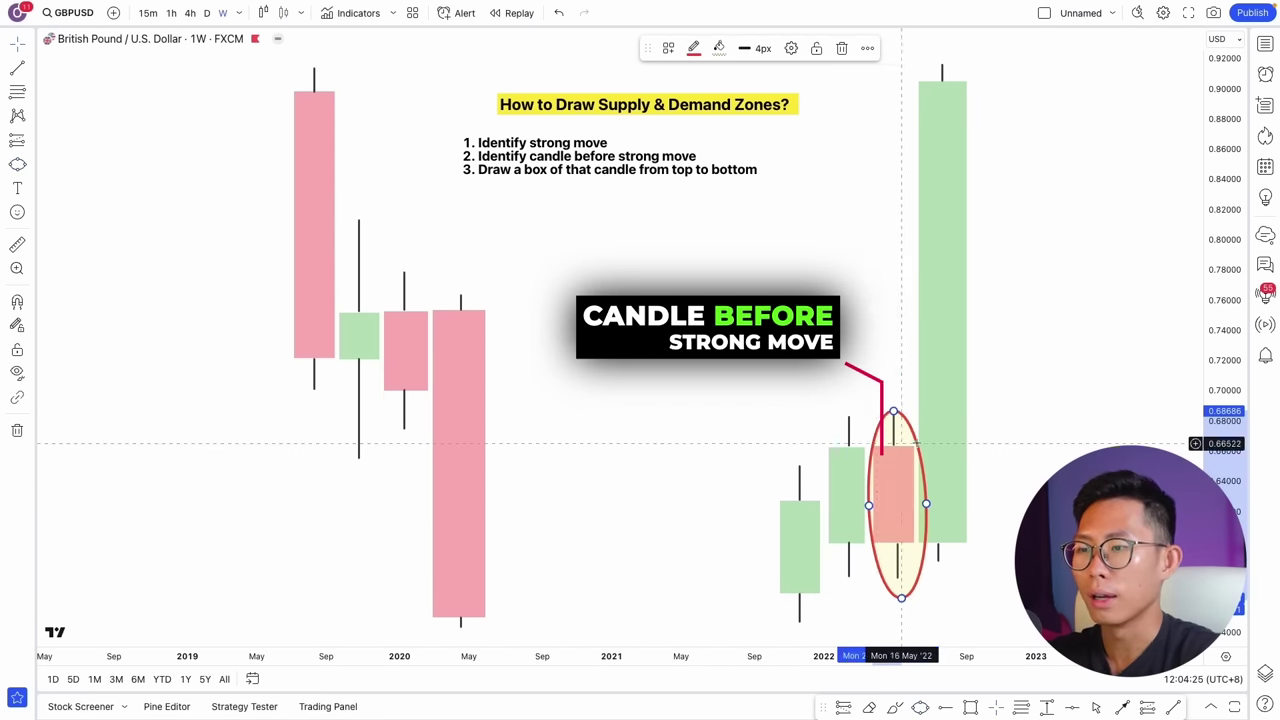
click(920, 707)
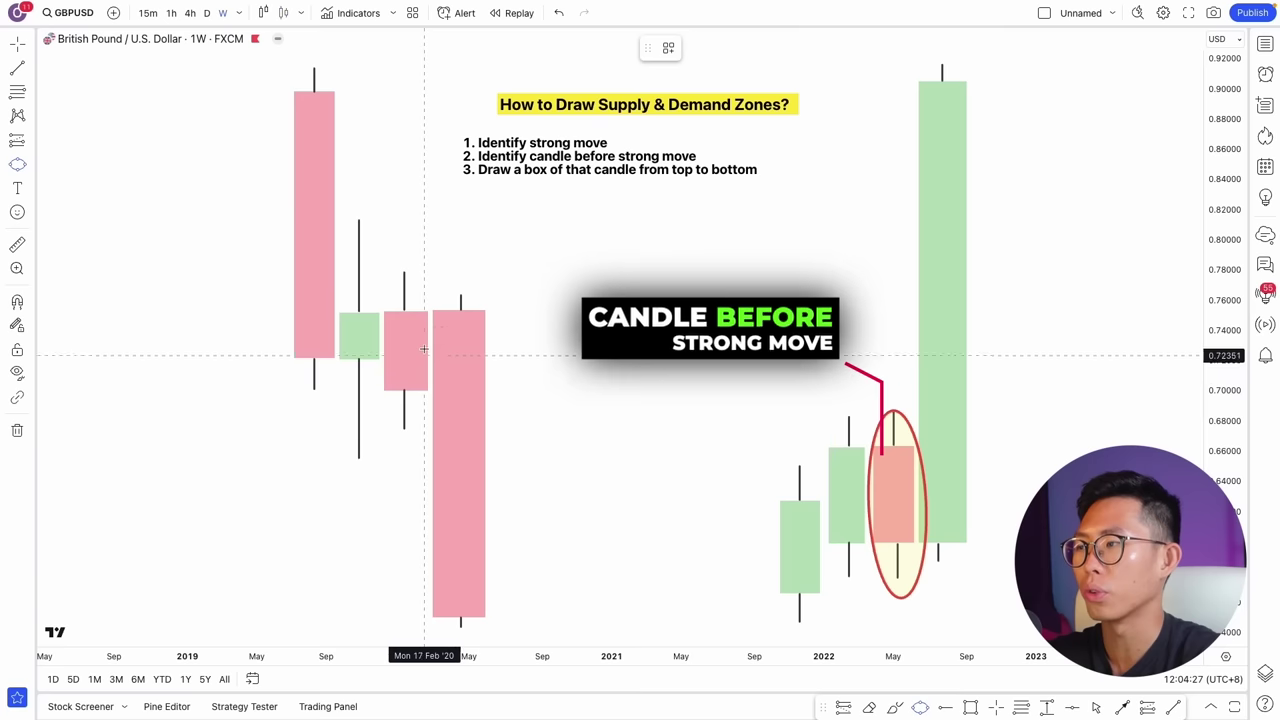
drag(404, 267, 404, 432)
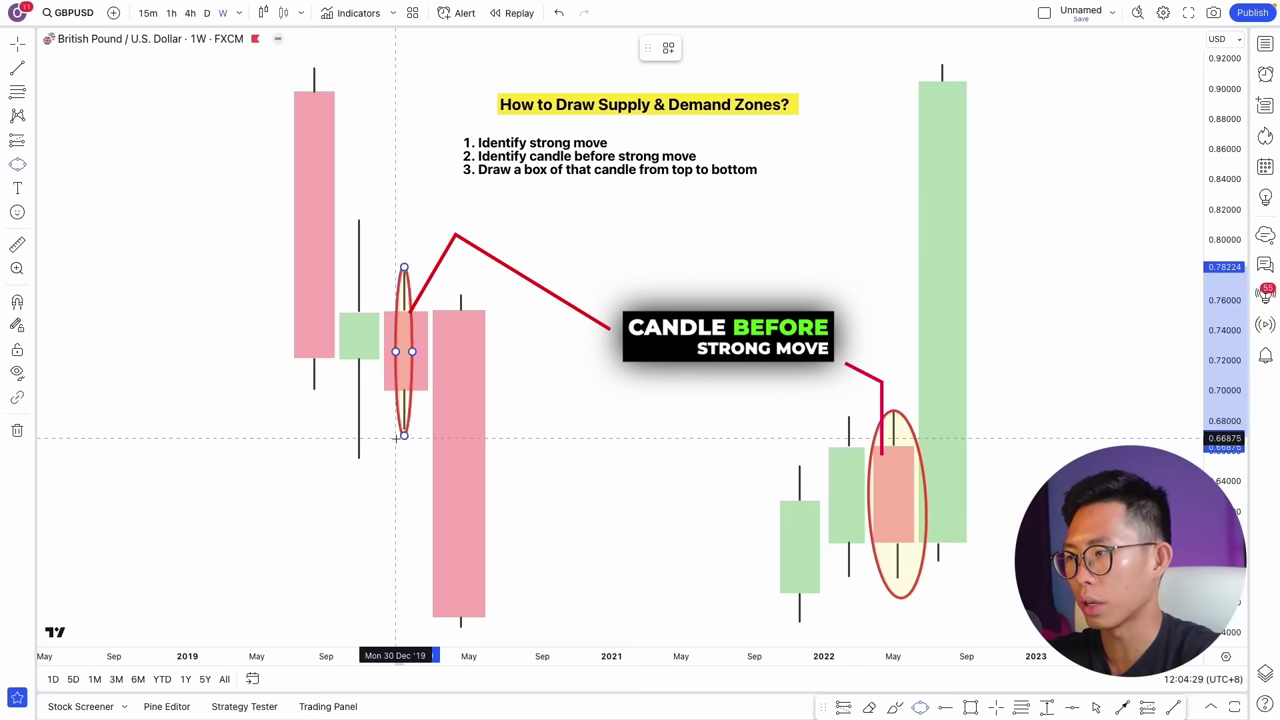
click(428, 433)
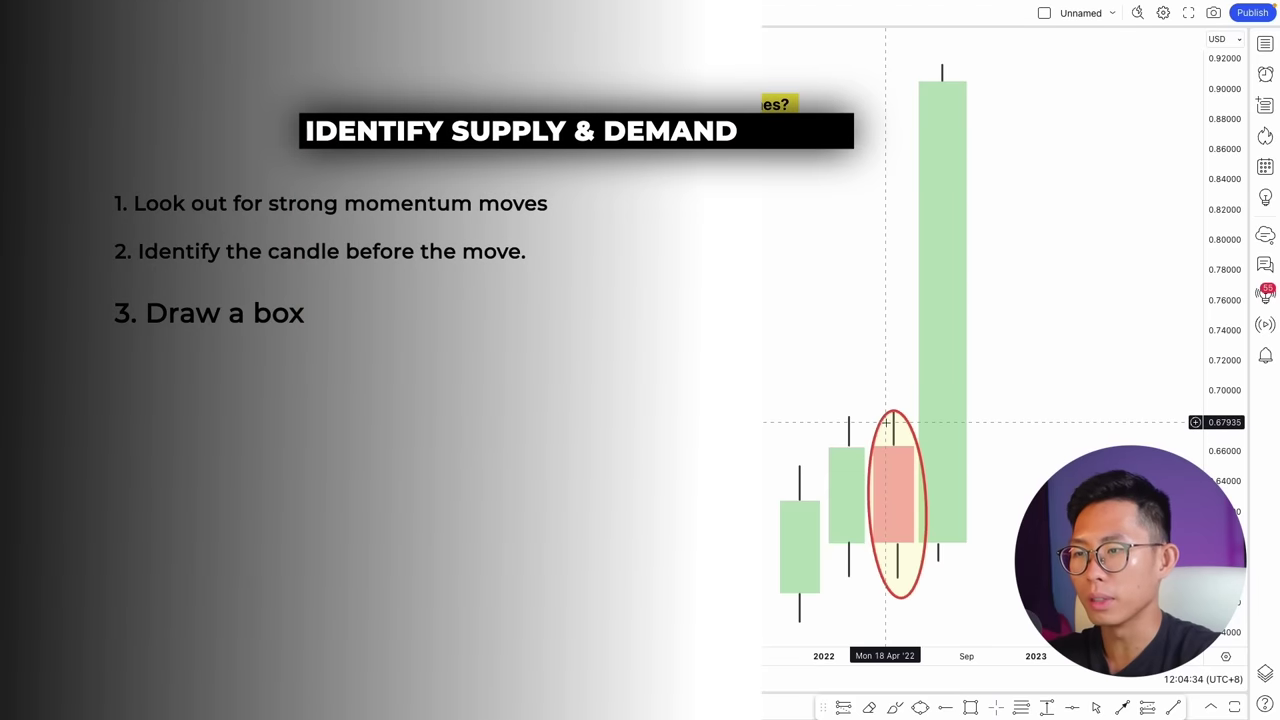
Step: Delete the ellipses marking the candles before the strong moves
click(882, 428)
key(Delete)
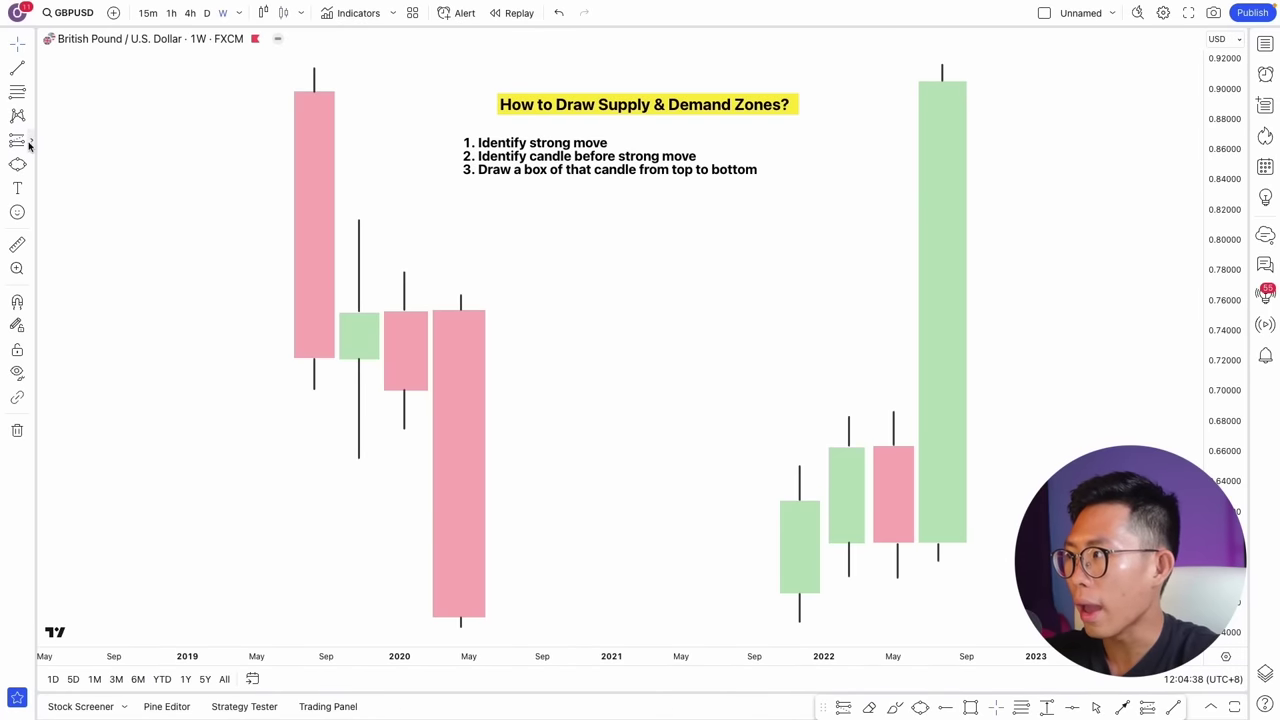
Step: Draw a supply zone rectangle spanning the wicks of the red candle before the strong drop, extended forward to about July 2021
click(30, 164)
click(88, 446)
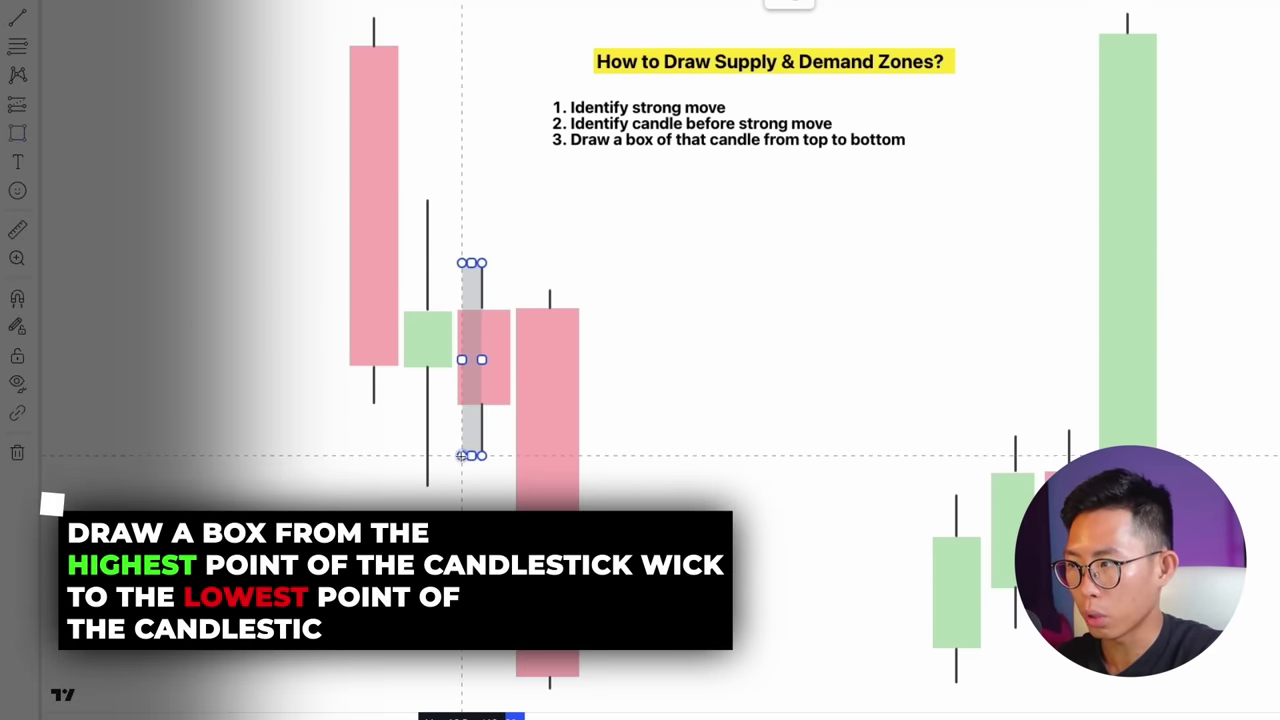
drag(466, 457, 486, 455)
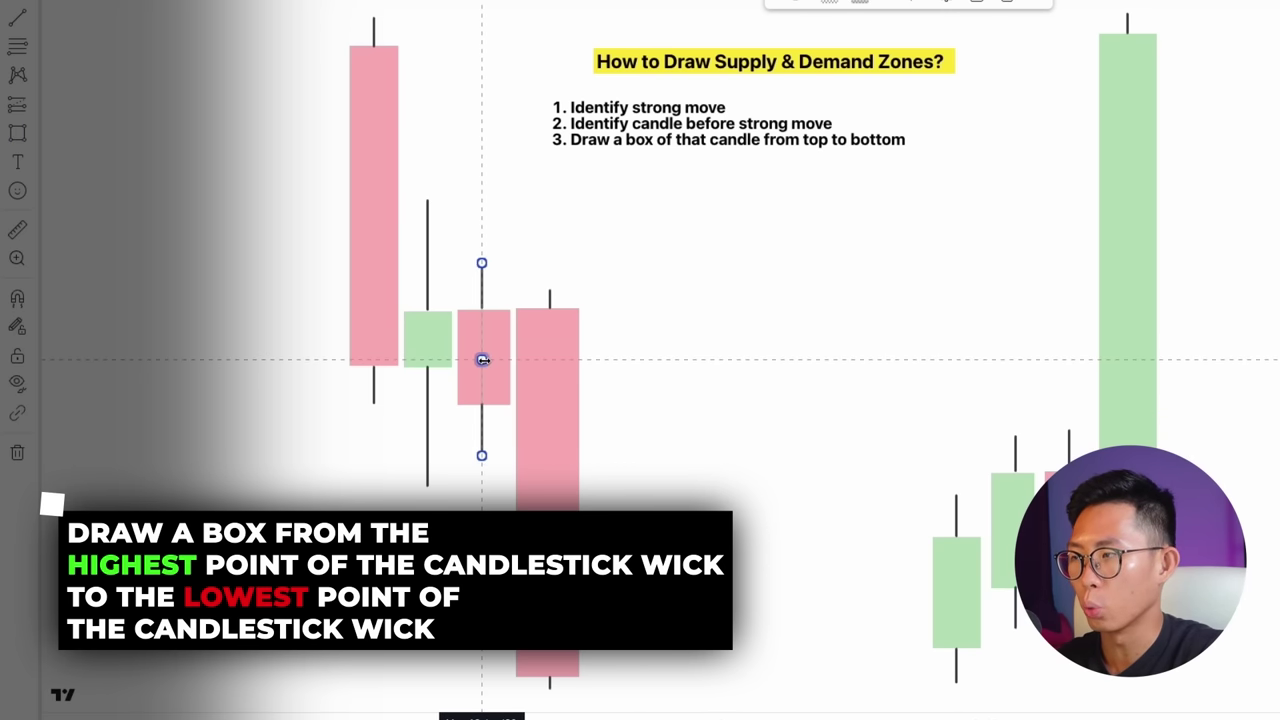
drag(482, 359, 868, 359)
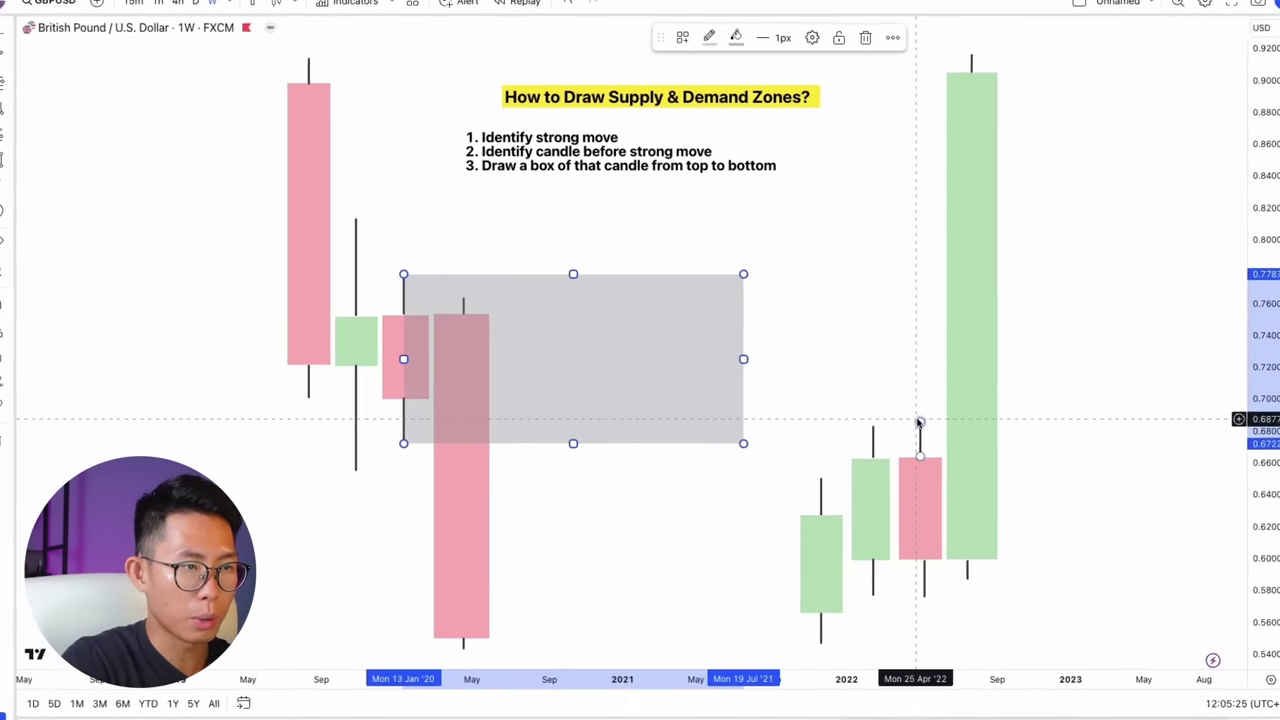
Step: Draw a demand zone rectangle from the top to the bottom wick of the red candle before the strong rise, extended past the green candle
key(alt+shift+r)
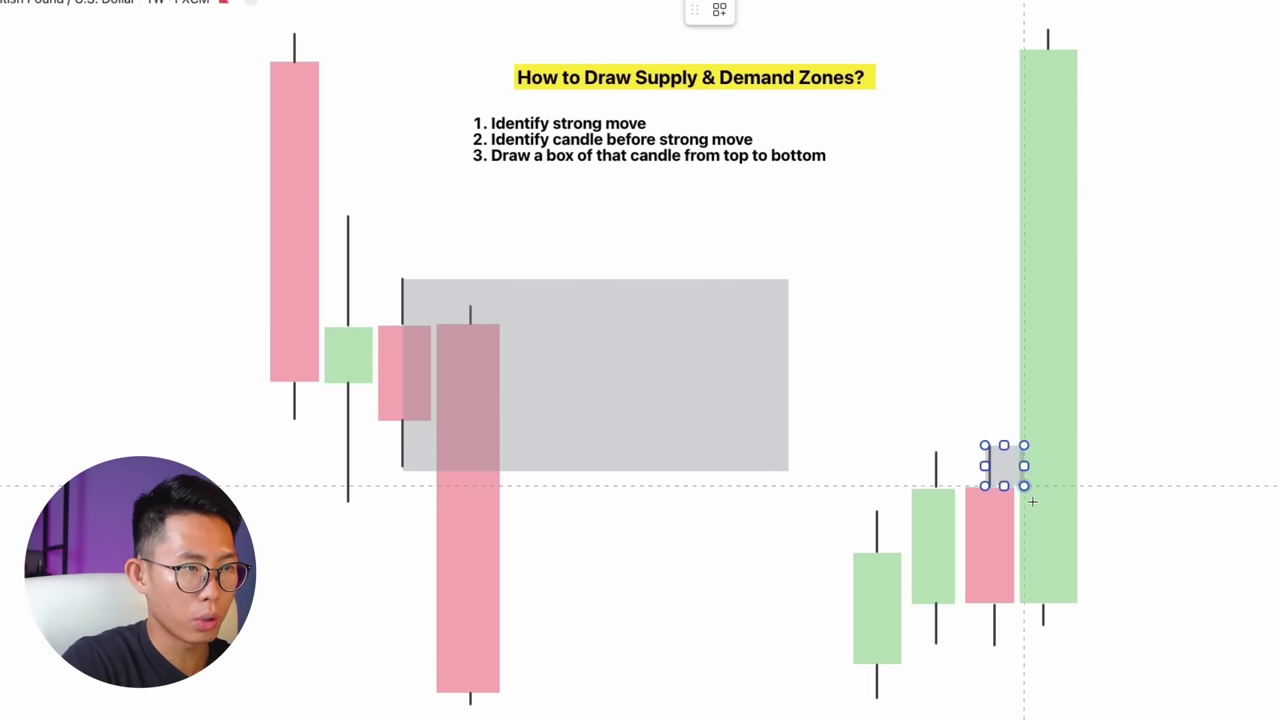
drag(1032, 501, 1275, 655)
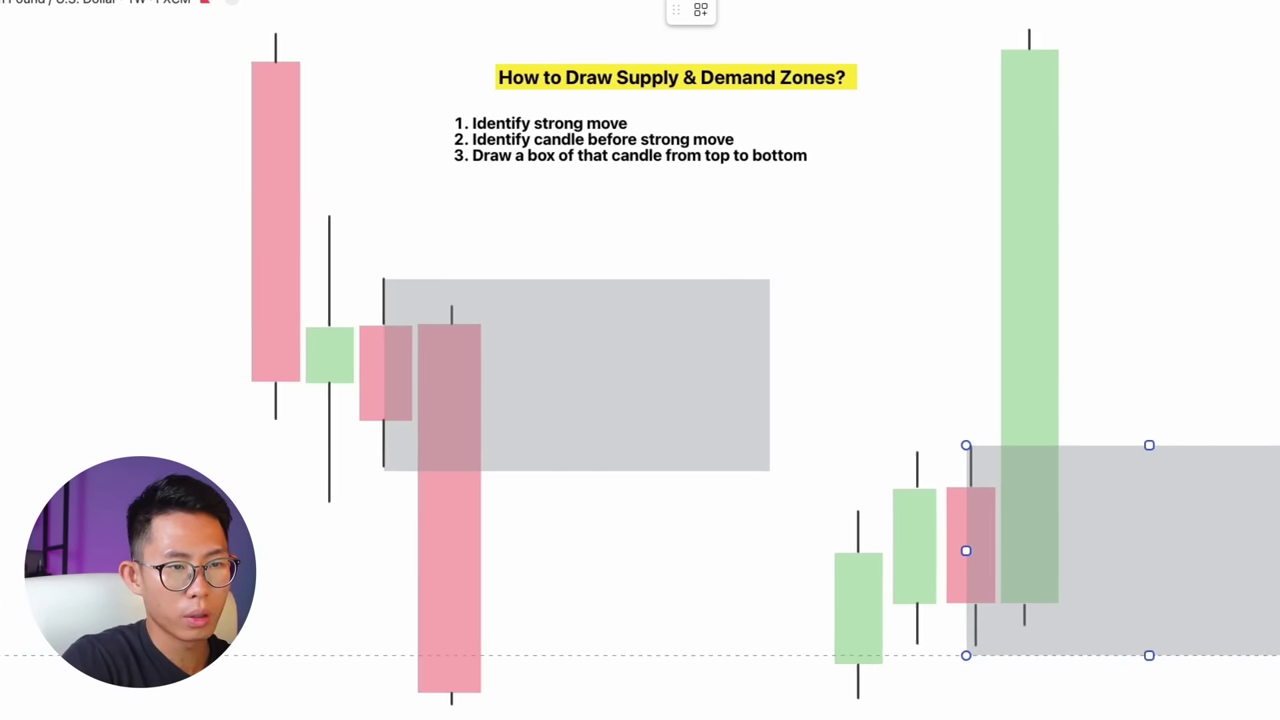
click(1271, 652)
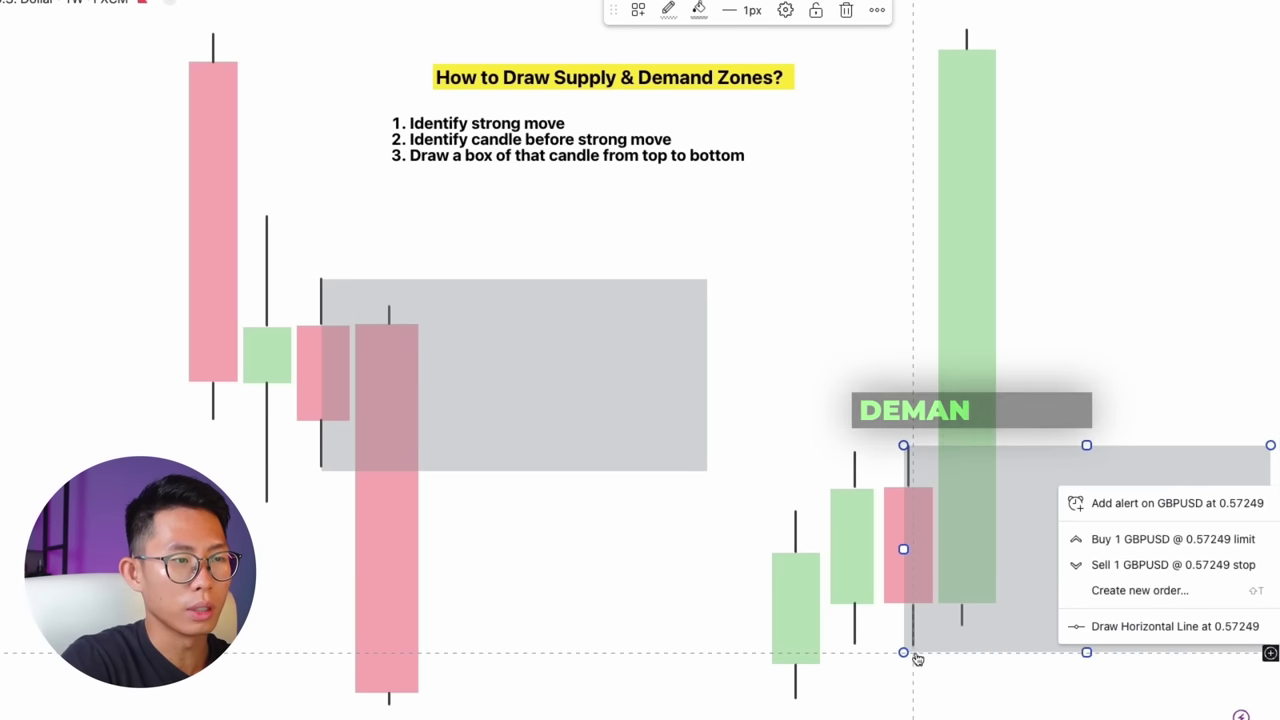
click(1020, 674)
drag(1014, 674, 963, 674)
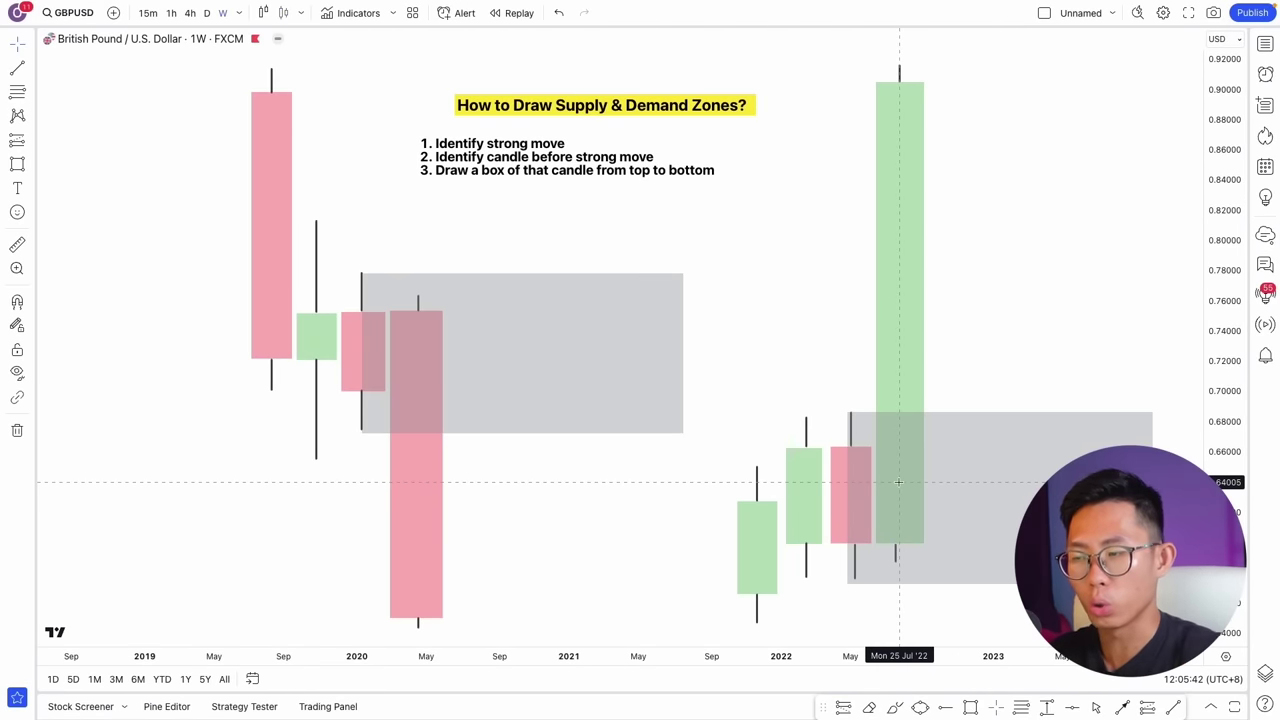
Step: Brush a price path rising to the supply zone and falling away, and another starting at the top of the tall green candle
click(894, 707)
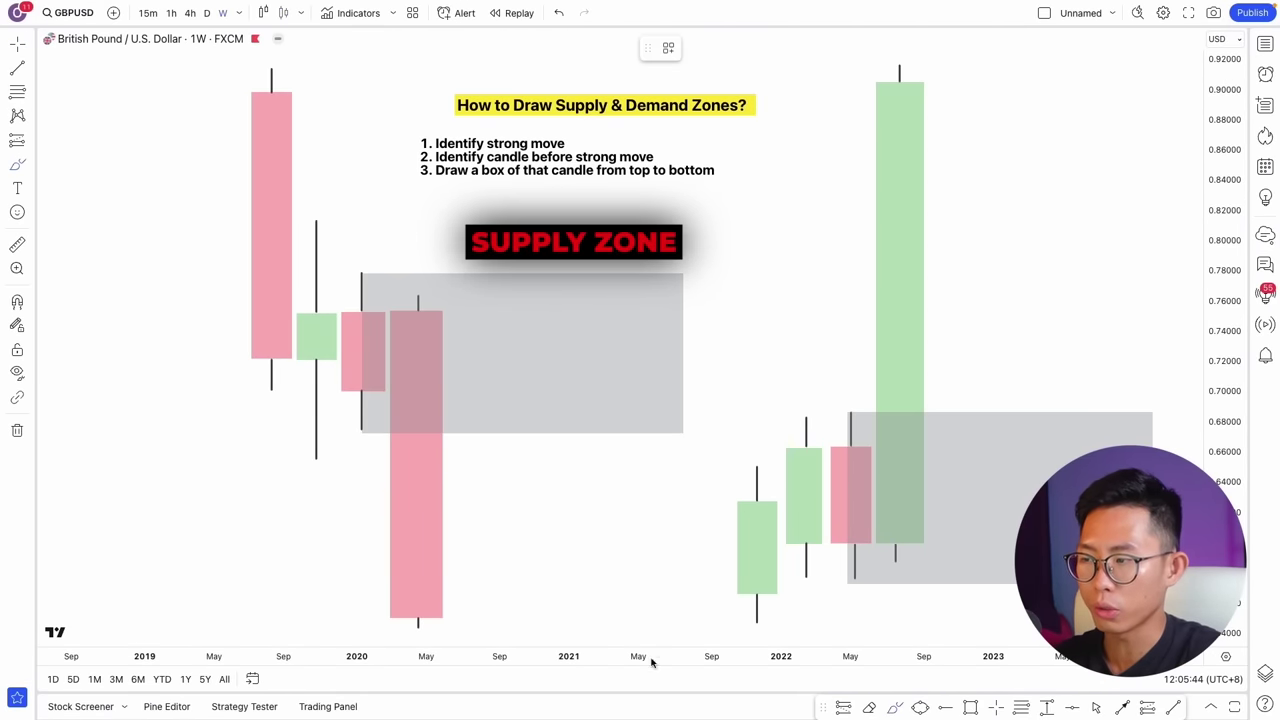
drag(446, 622, 545, 434)
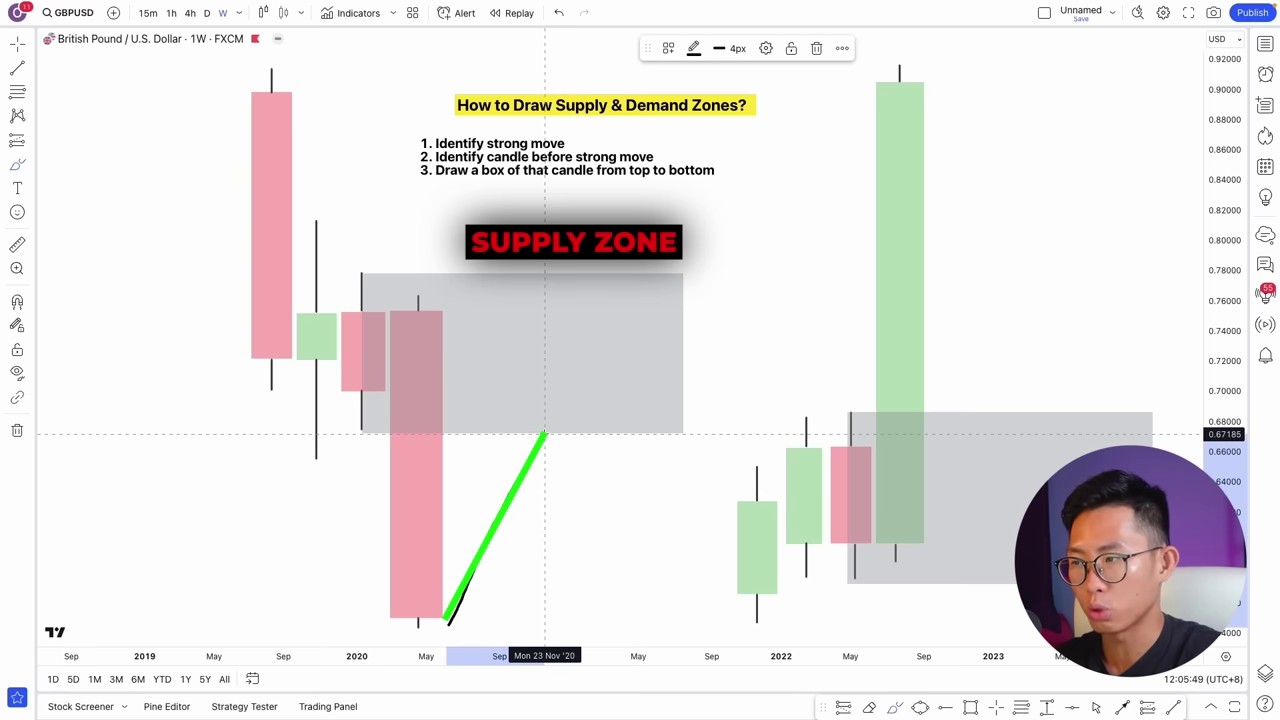
mouse_move(557, 433)
mouse_down()
mouse_move(549, 446)
mouse_move(635, 620)
mouse_up()
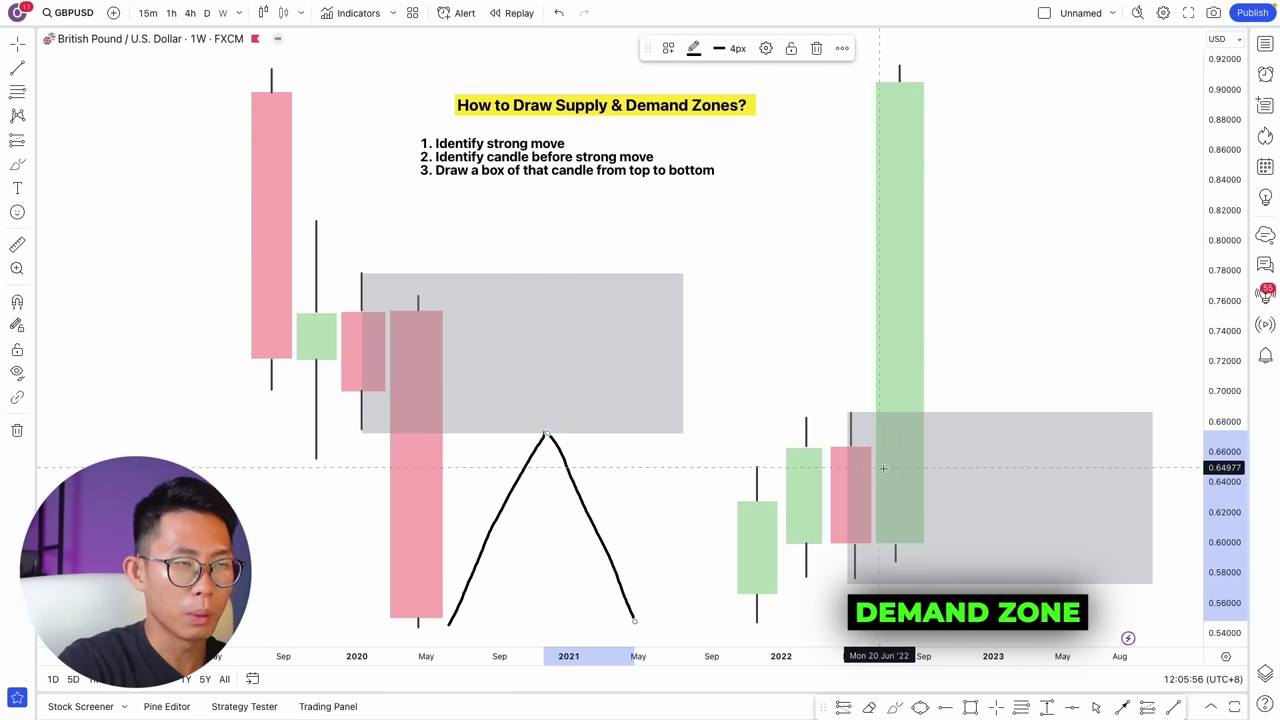
mouse_move(922, 82)
mouse_down()
mouse_move(1010, 428)
mouse_move(1122, 77)
mouse_up()
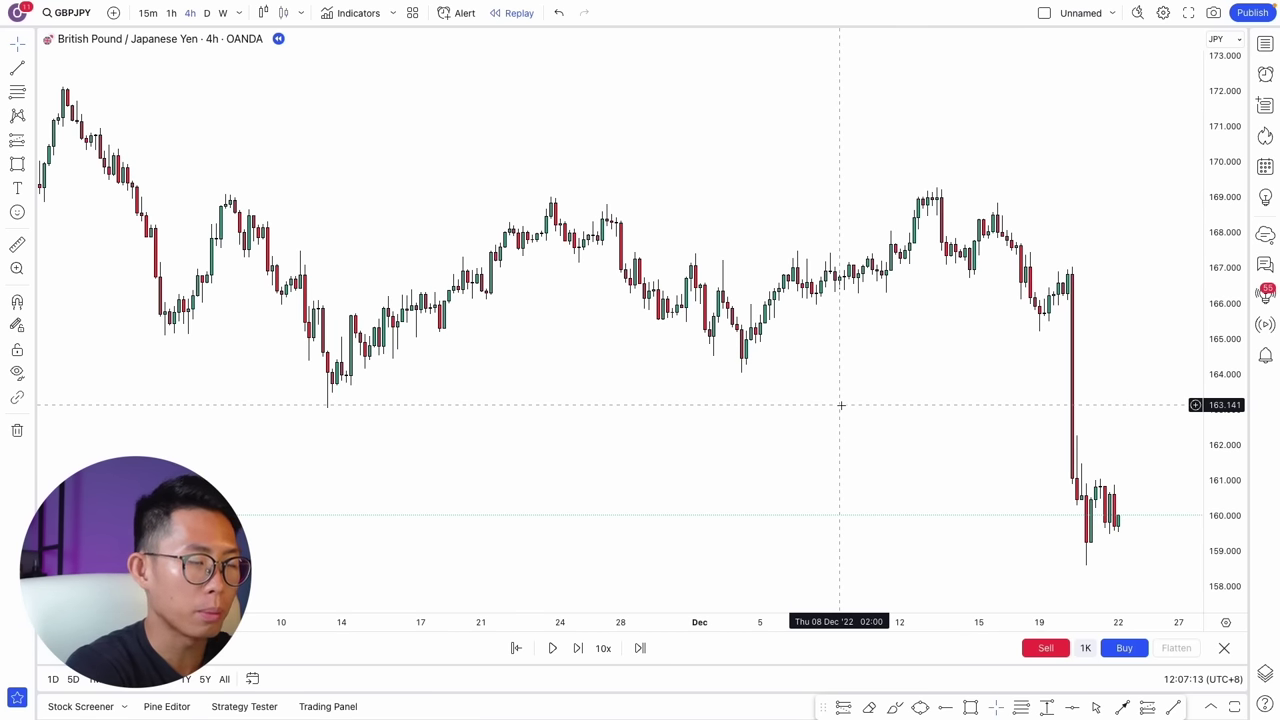
Step: On the GBPJPY 4h chart, draw a supply zone rectangle over the 20 Dec candle before the sharp drop, about 167.0 to 166.1, extended into January 2023
scroll(914, 354, up, 2)
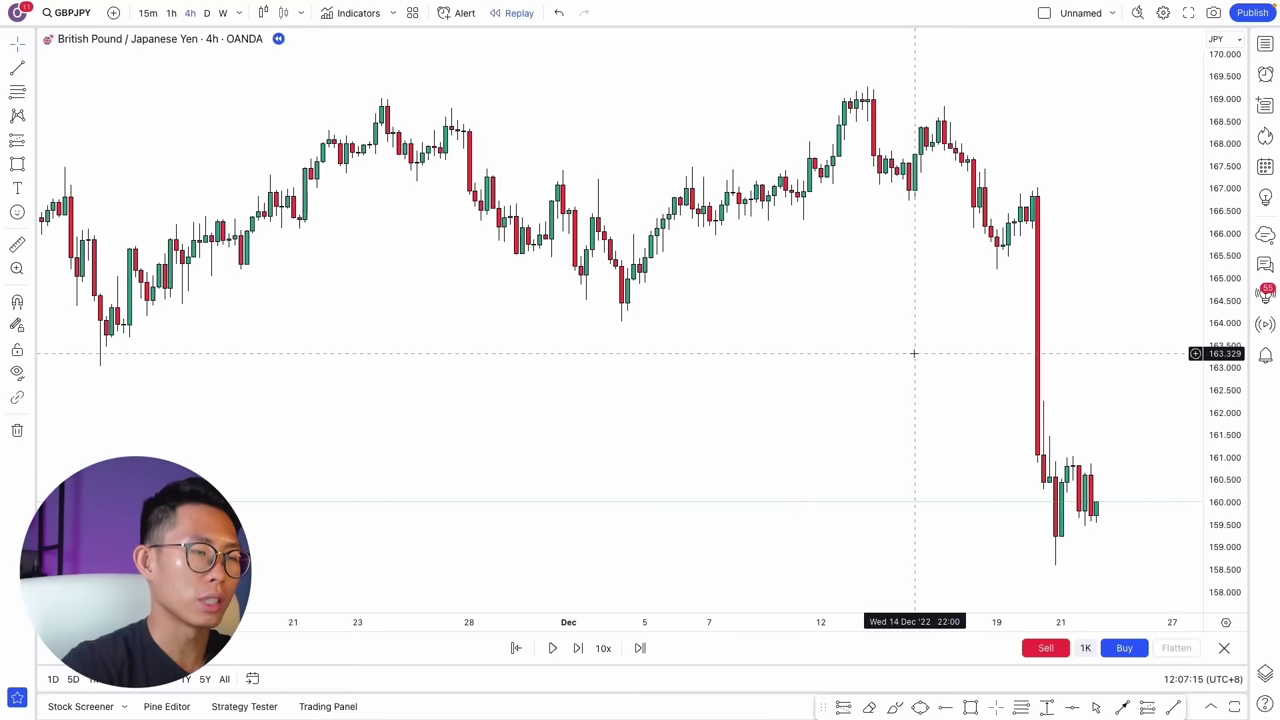
drag(914, 354, 795, 377)
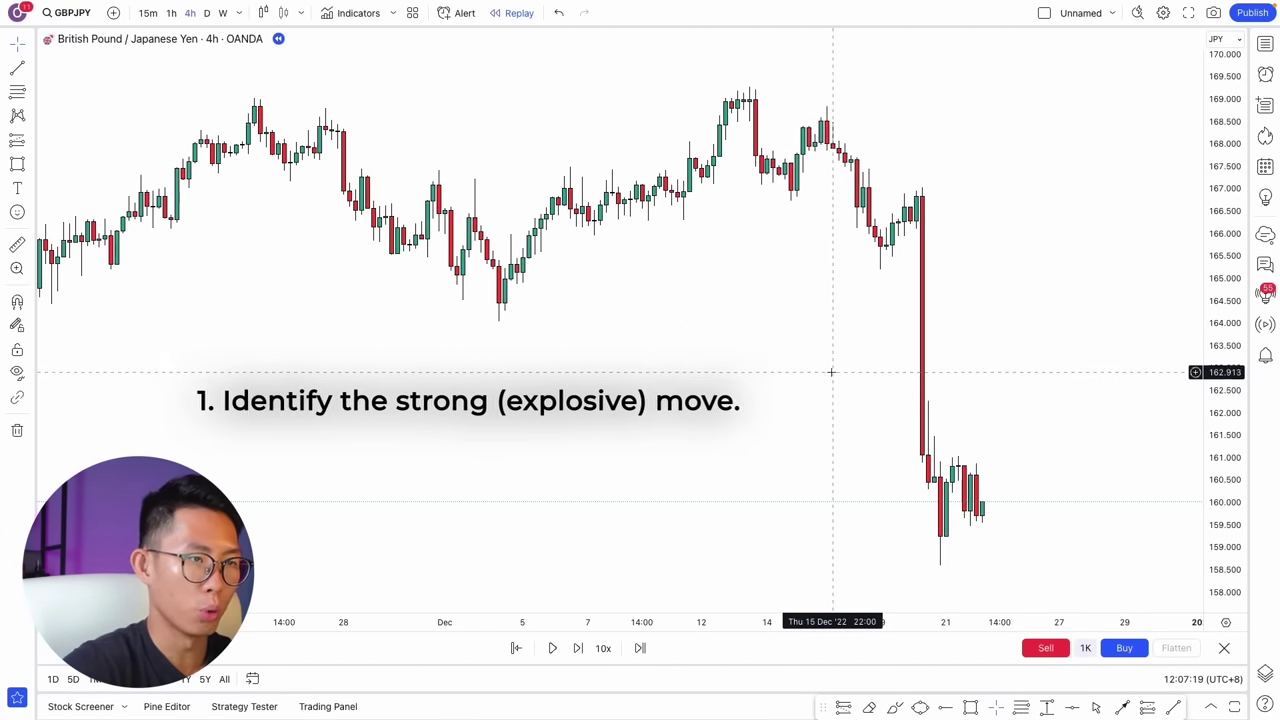
drag(831, 371, 654, 410)
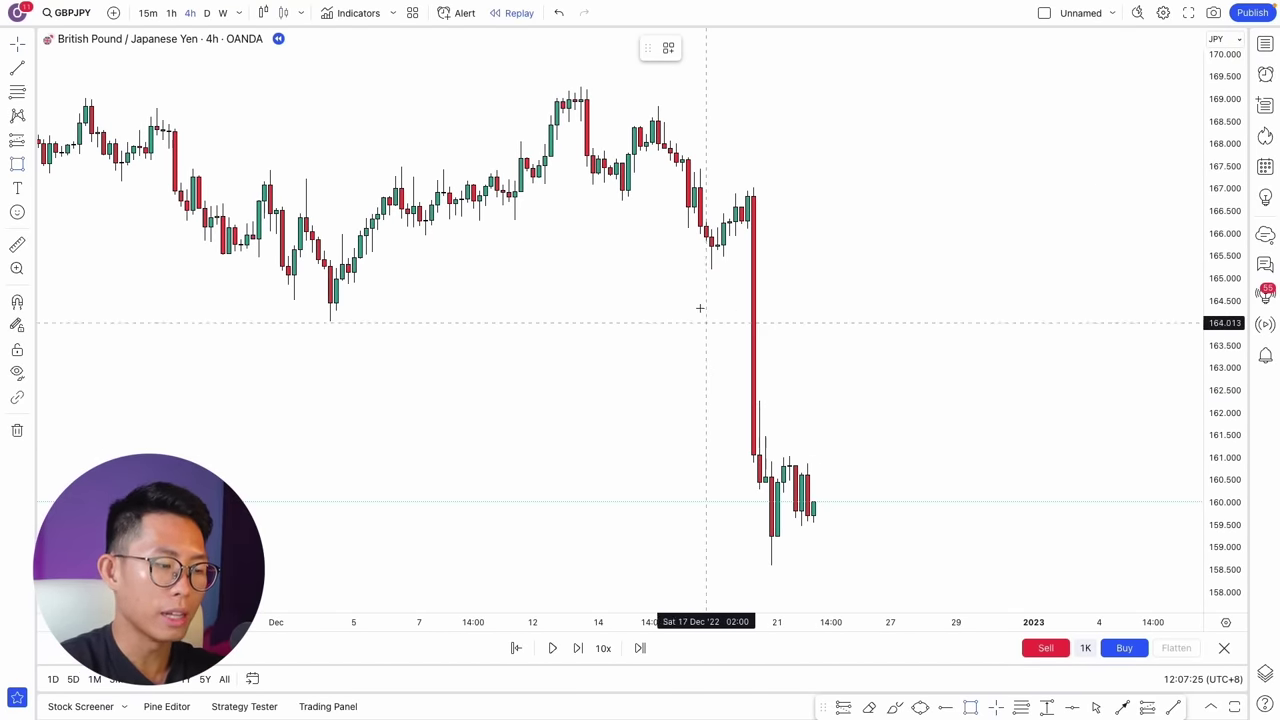
scroll(700, 308, up, 5)
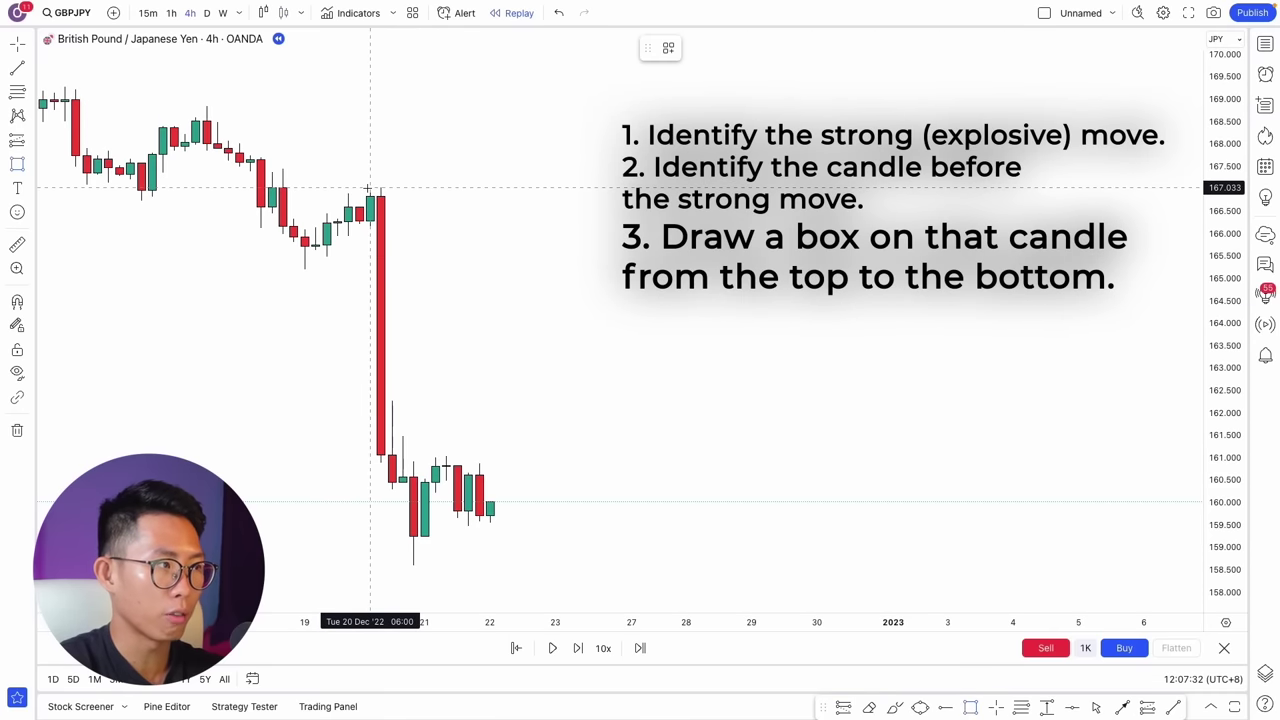
drag(370, 190, 926, 230)
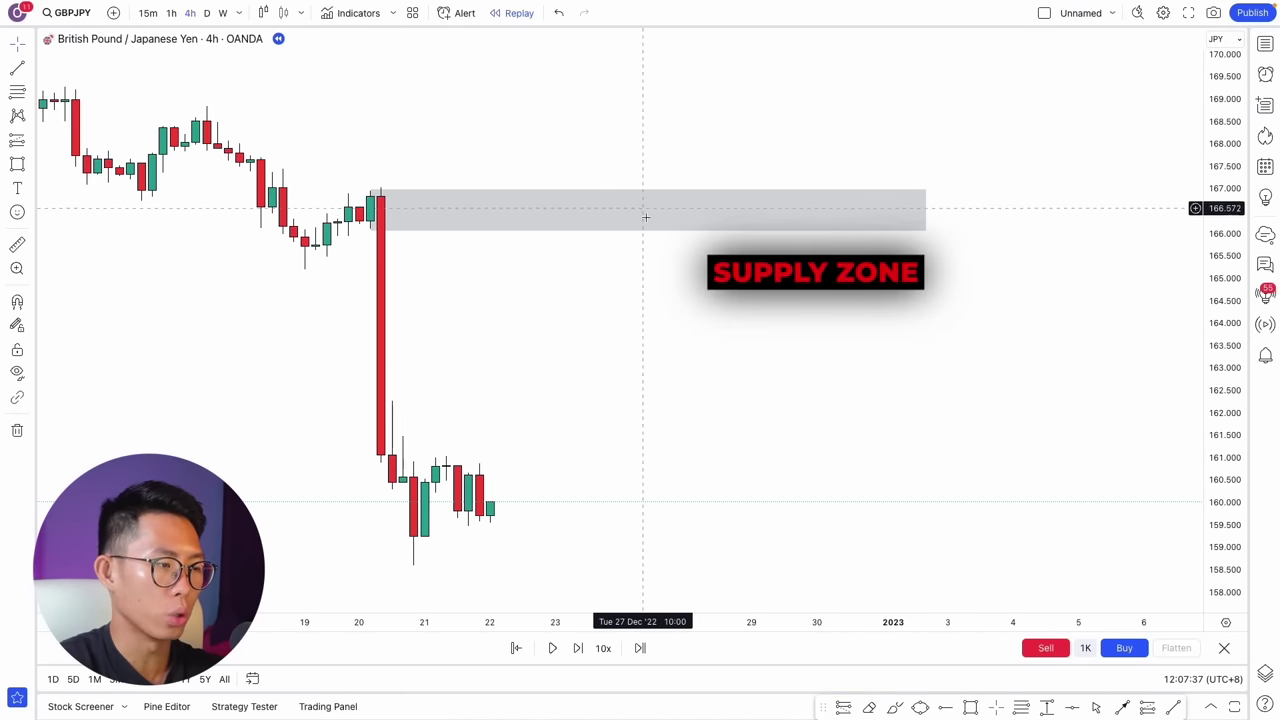
Step: Play the chart replay forward by several candles, and pause it
click(552, 648)
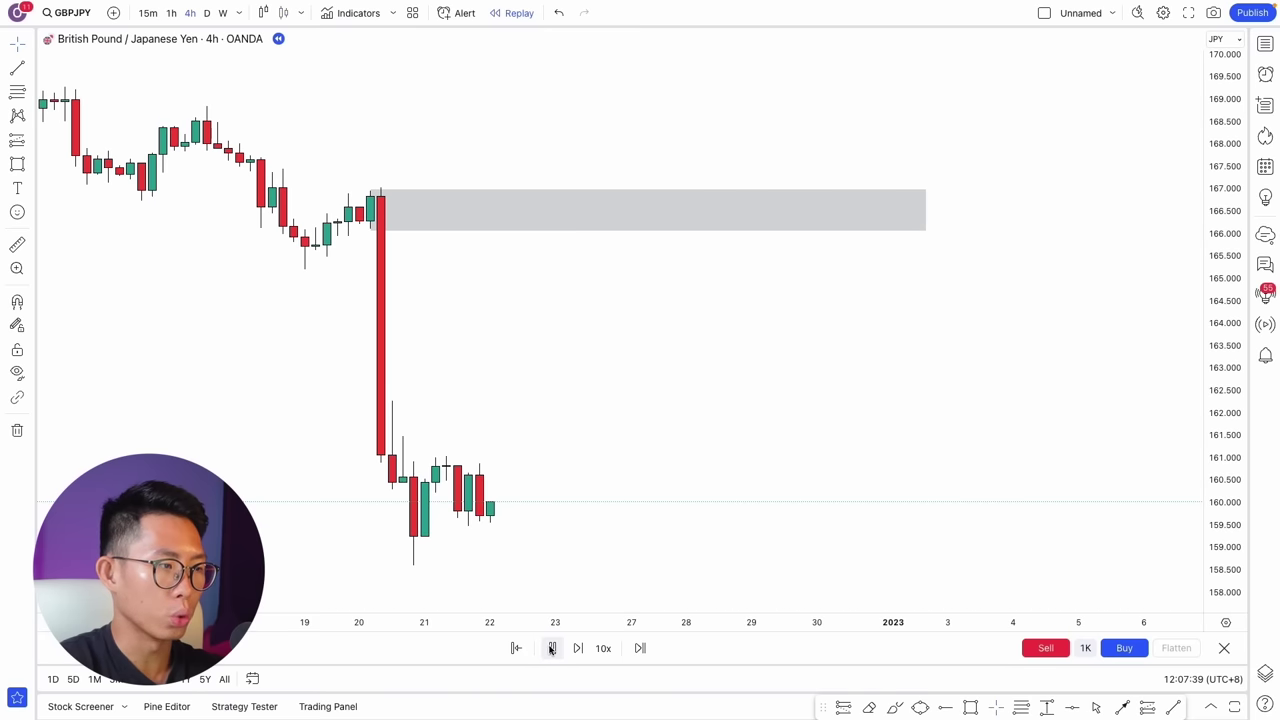
click(552, 648)
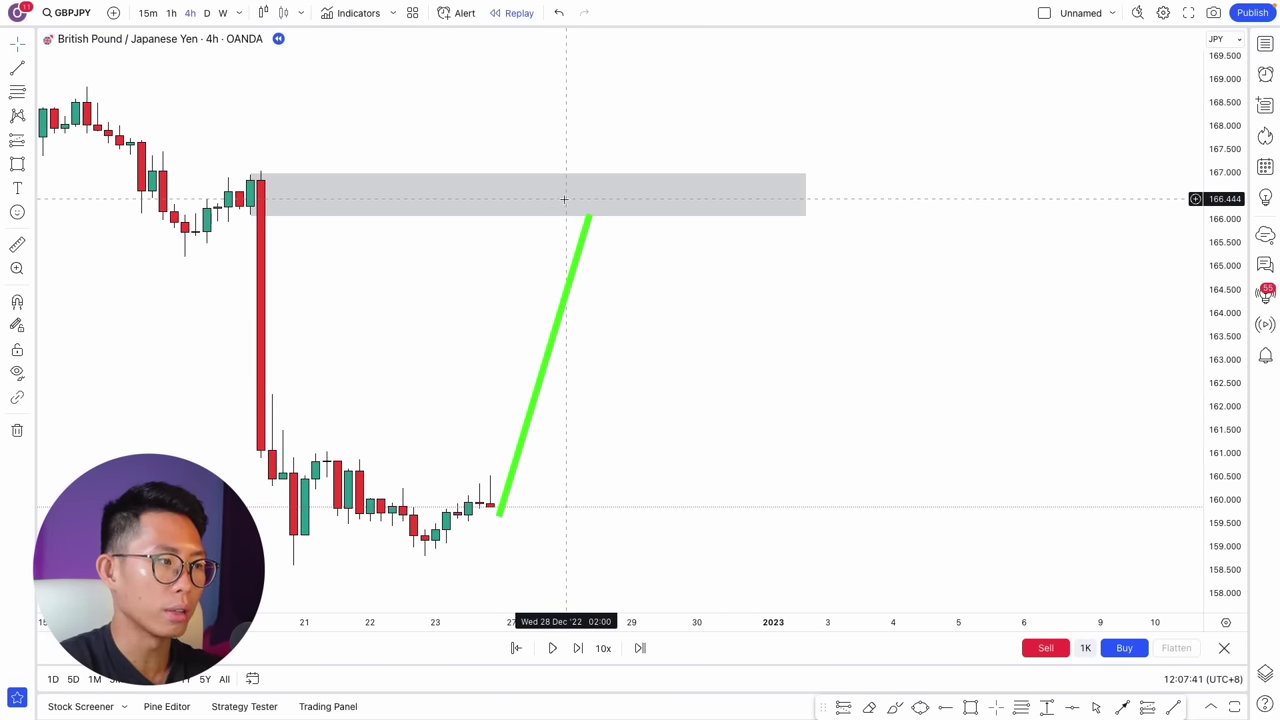
Step: Draw a demand zone rectangle on the candle before the 9 Dec explosive rise, about 167.2 to 166.3, extended to about 15 Dec
drag(620, 477, 1035, 440)
scroll(946, 406, down, 3)
drag(736, 445, 786, 445)
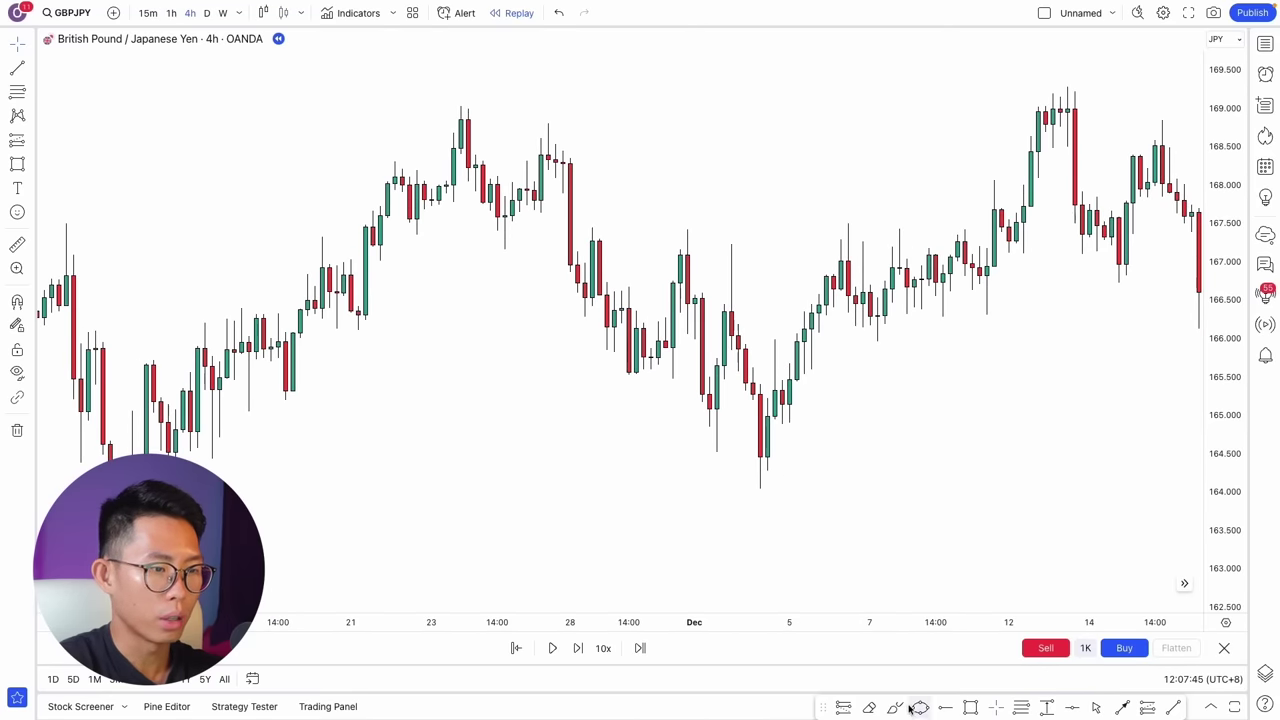
scroll(800, 425, right, 5)
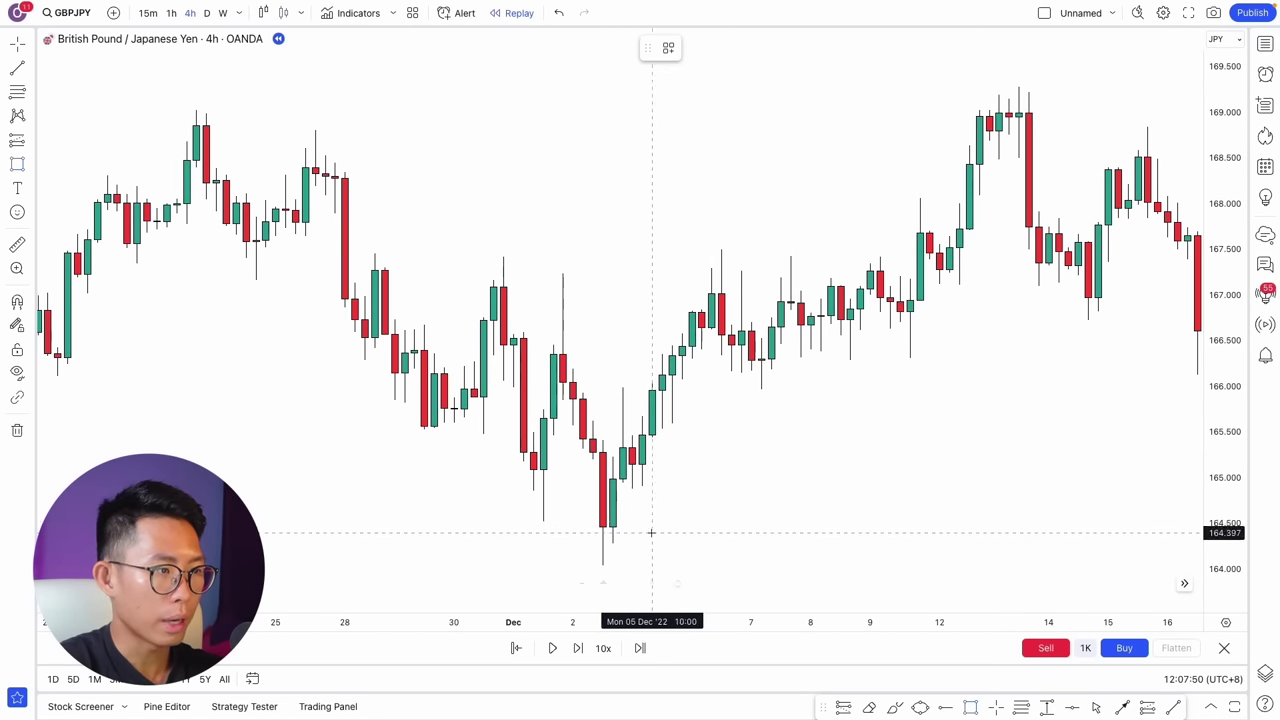
scroll(786, 374, down, 2)
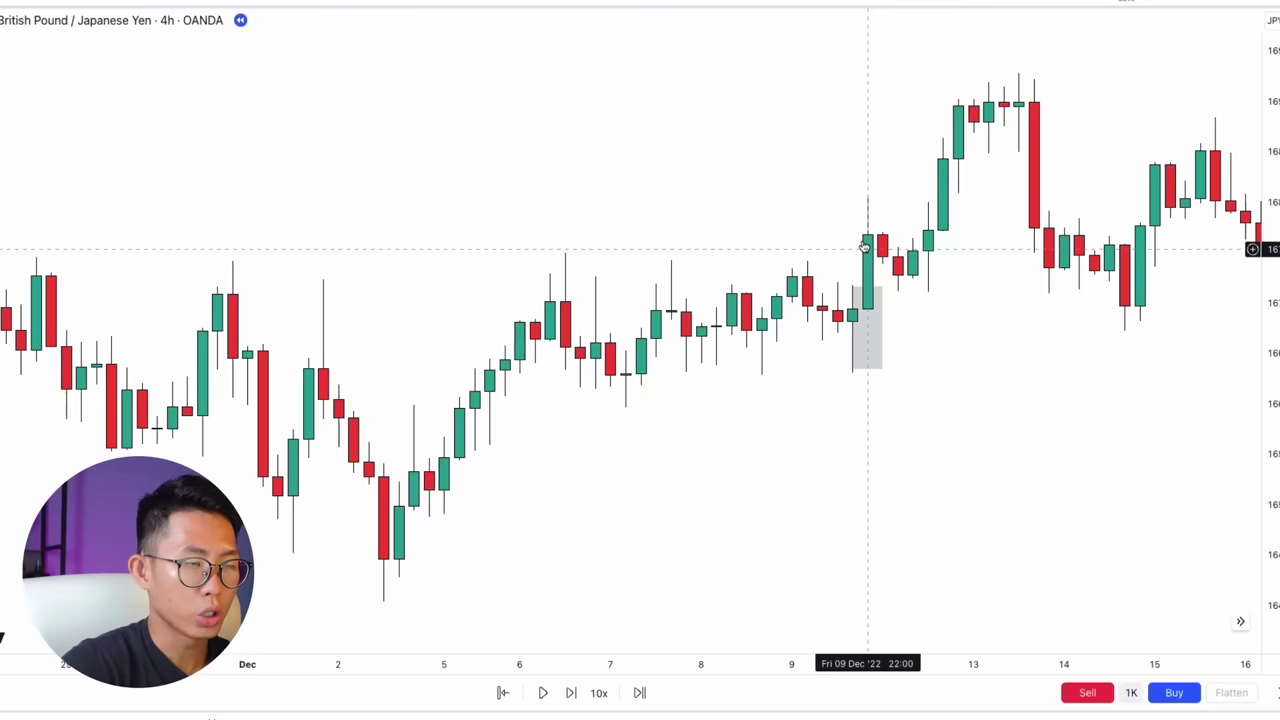
click(920, 292)
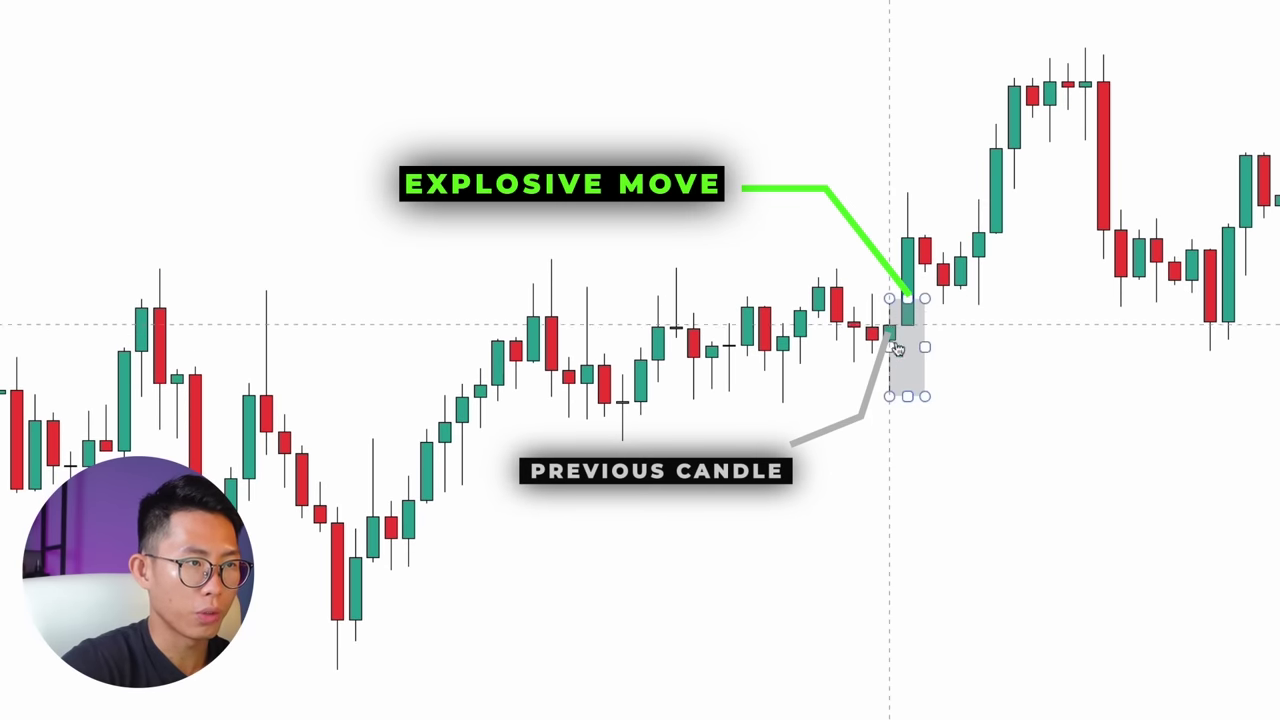
drag(924, 346, 1279, 347)
click(1180, 443)
drag(1180, 443, 1108, 443)
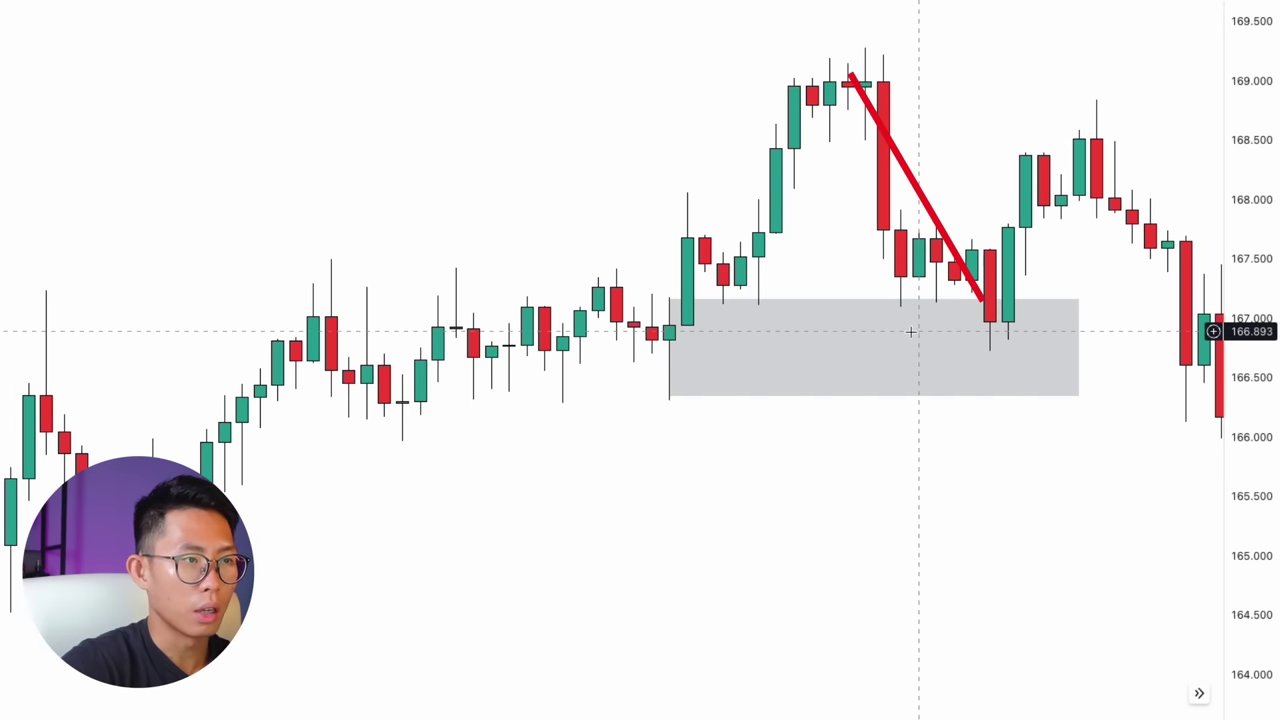
Step: Examine the earlier GBPJPY 4h price history across October and November for other strong moves
drag(911, 332, 943, 332)
scroll(791, 209, down, 5)
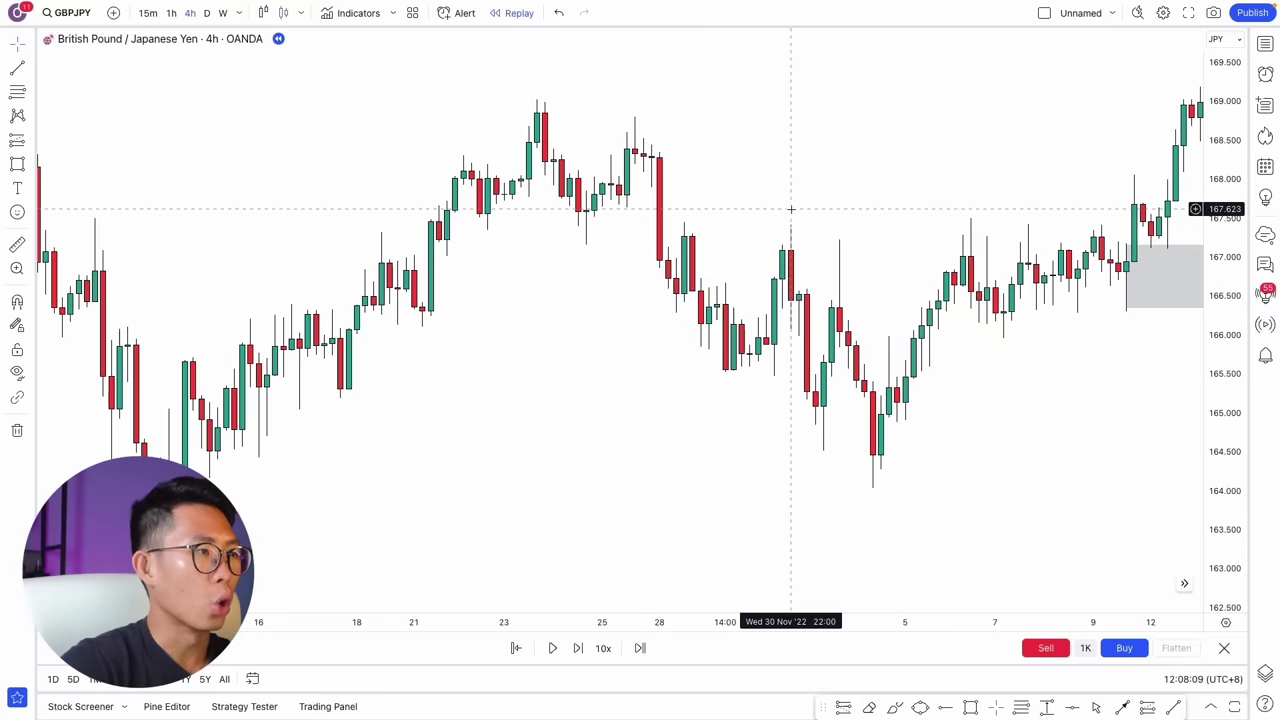
scroll(791, 210, left, 10)
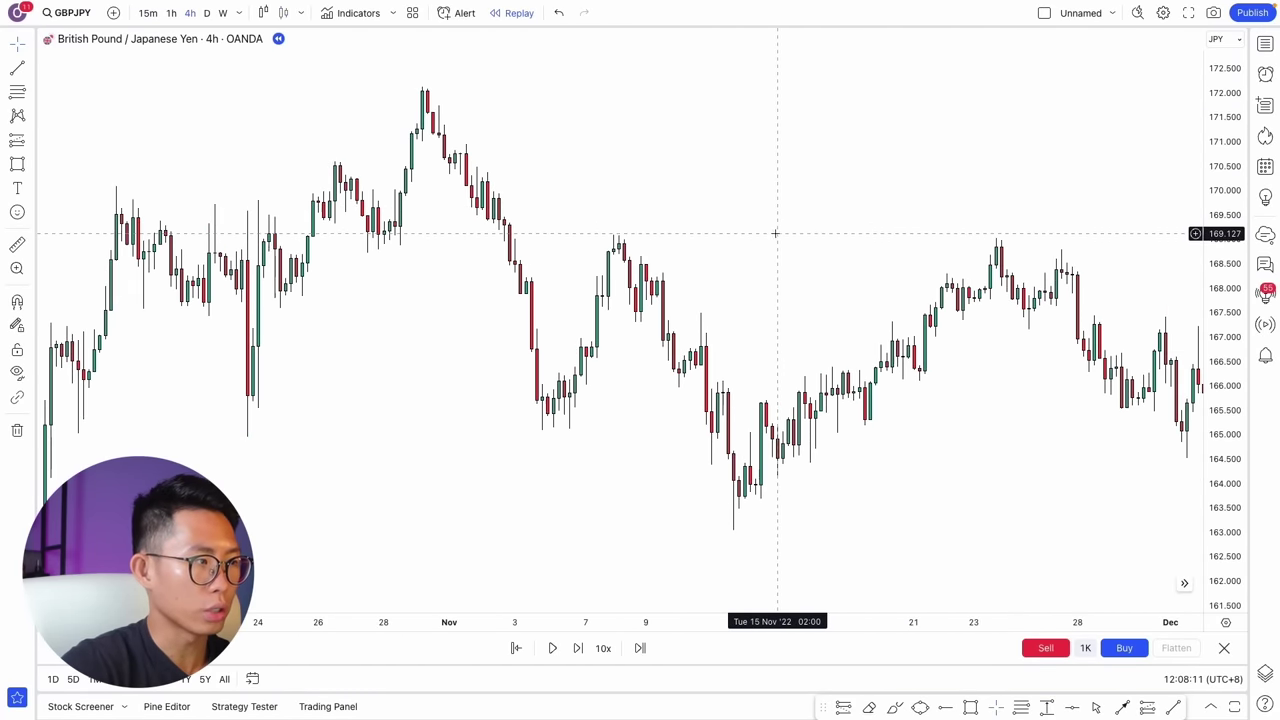
scroll(775, 233, left, 5)
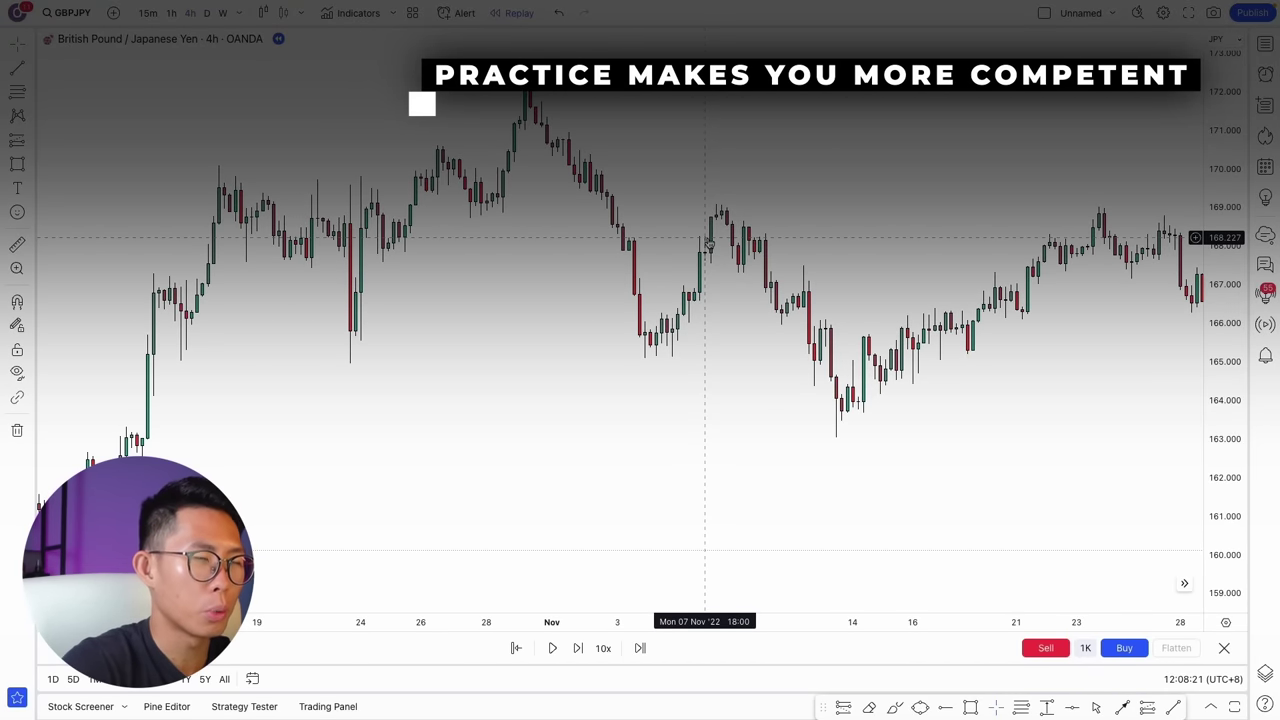
scroll(709, 244, left, 5)
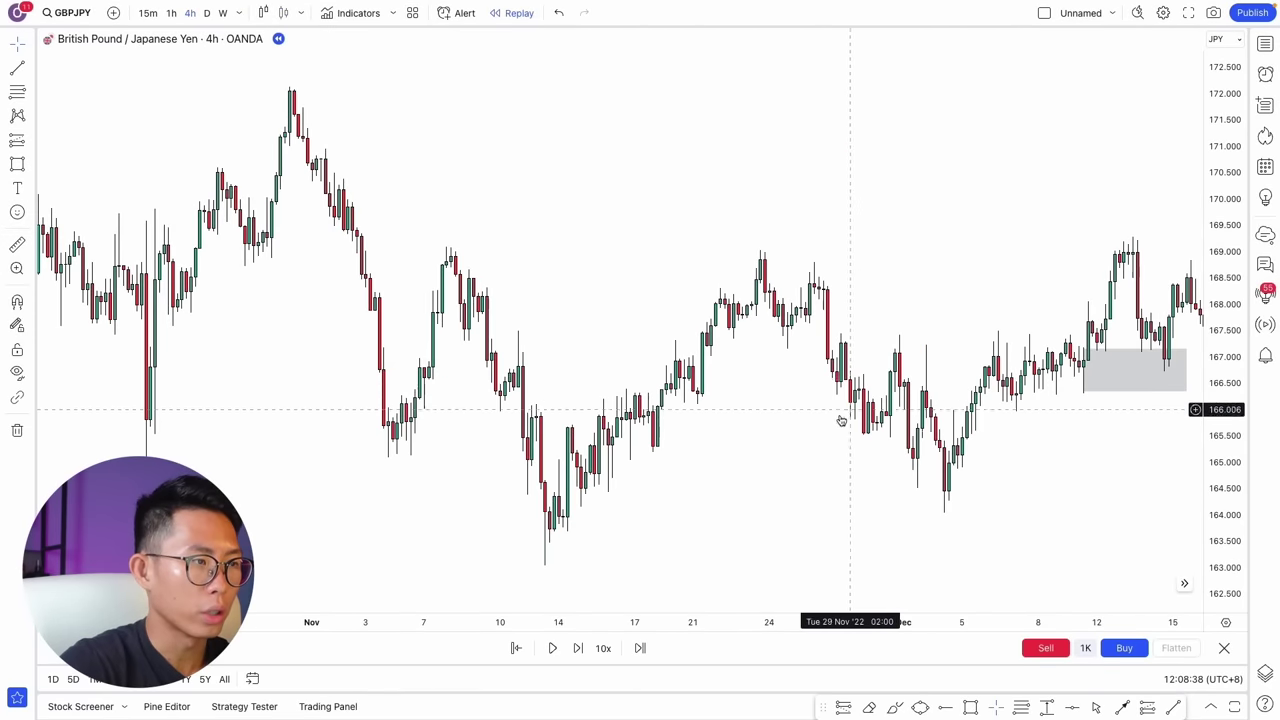
scroll(834, 414, up, 6)
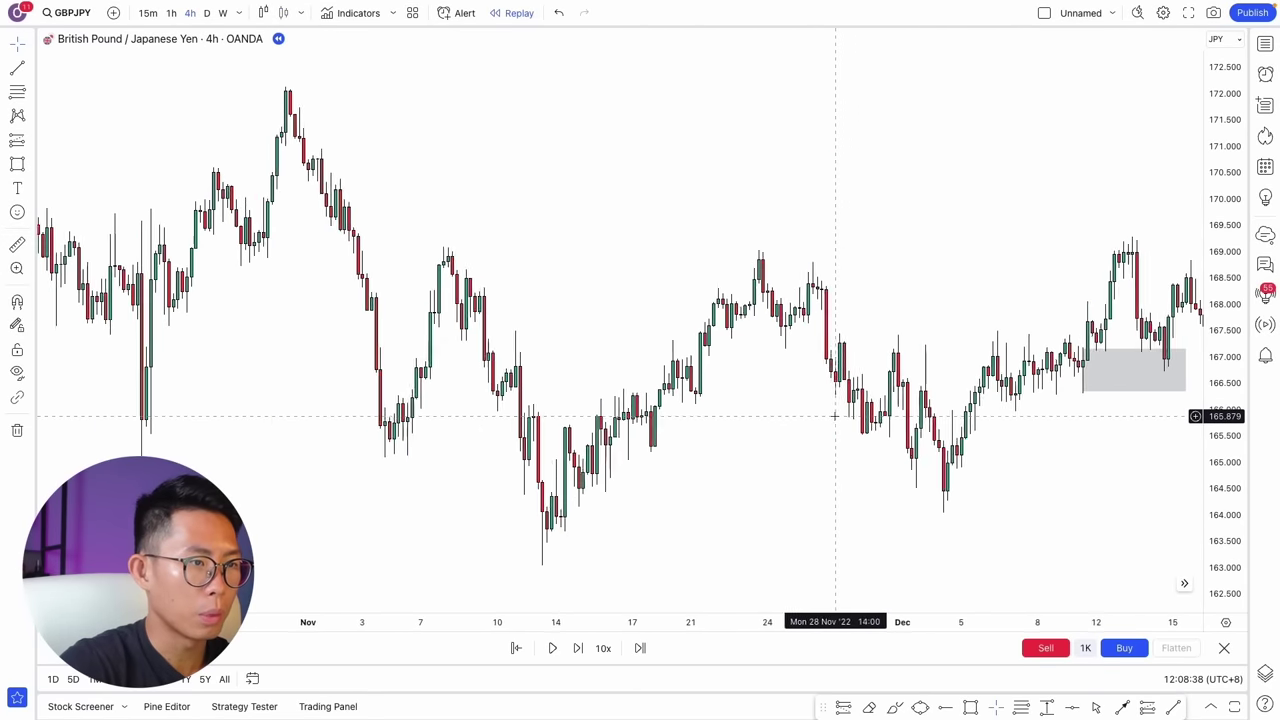
scroll(843, 446, left, 3)
drag(714, 488, 955, 468)
right_click(775, 484)
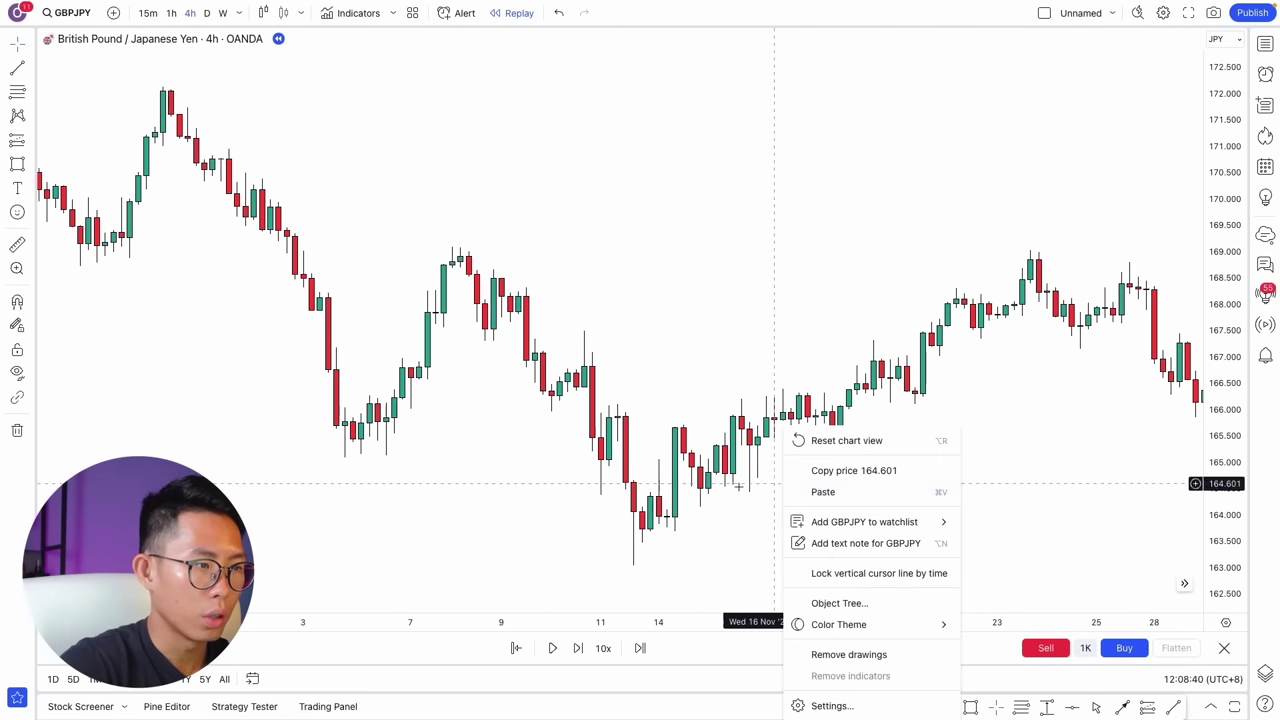
Step: Draw a demand zone rectangle on the 14 Nov candle before the big upward move, about 164.12 to 163.68, ending on 16 Nov
drag(716, 490, 766, 493)
scroll(766, 493, up, 2)
drag(1214, 445, 1196, 329)
drag(962, 498, 1210, 214)
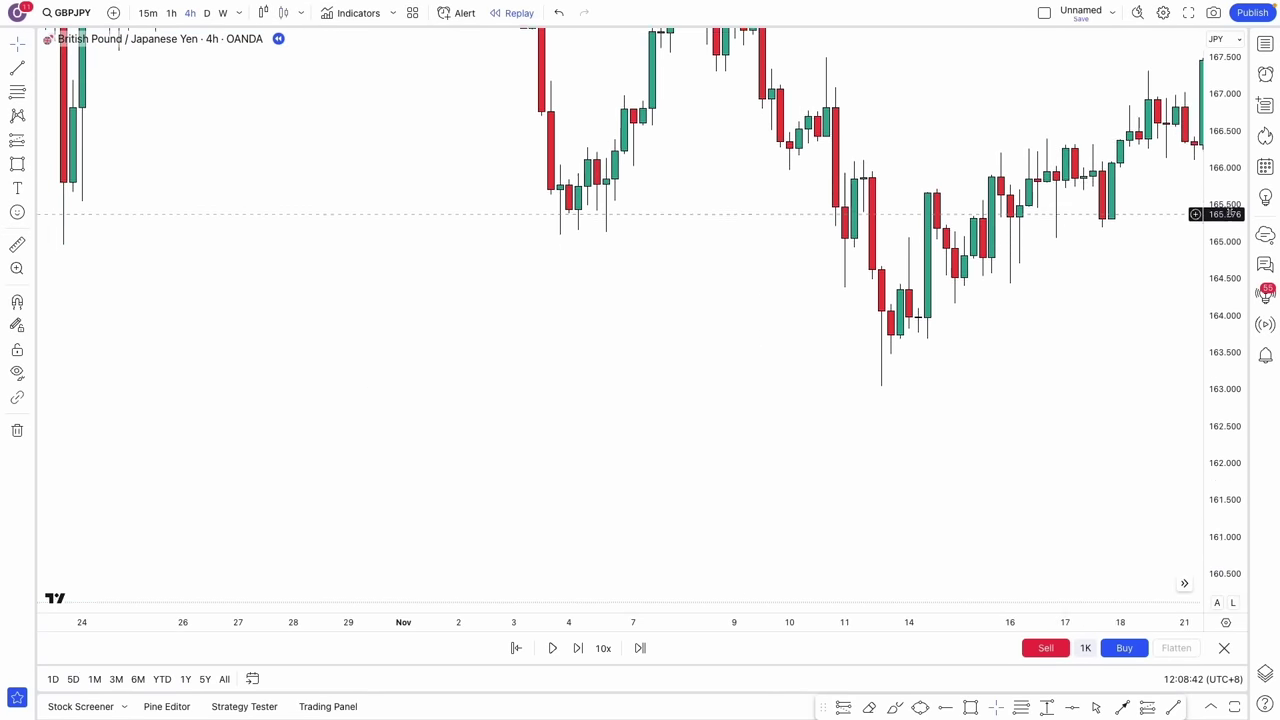
scroll(905, 258, up, 3)
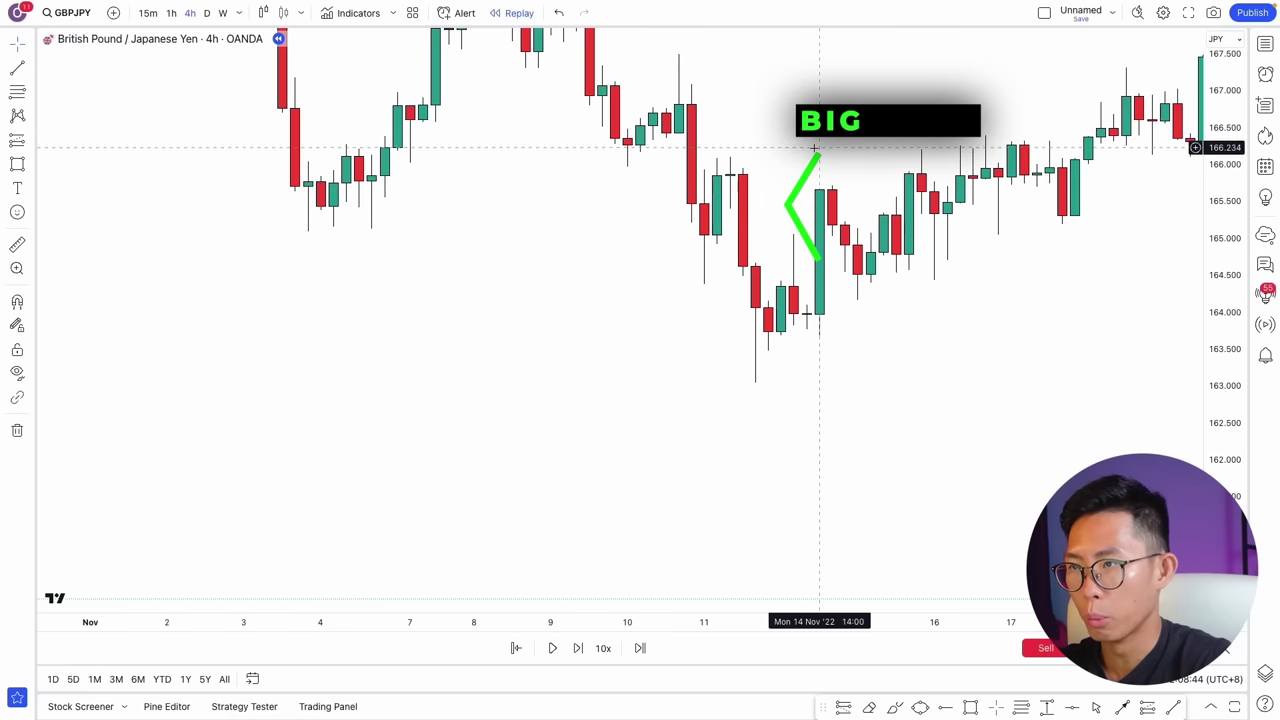
click(972, 706)
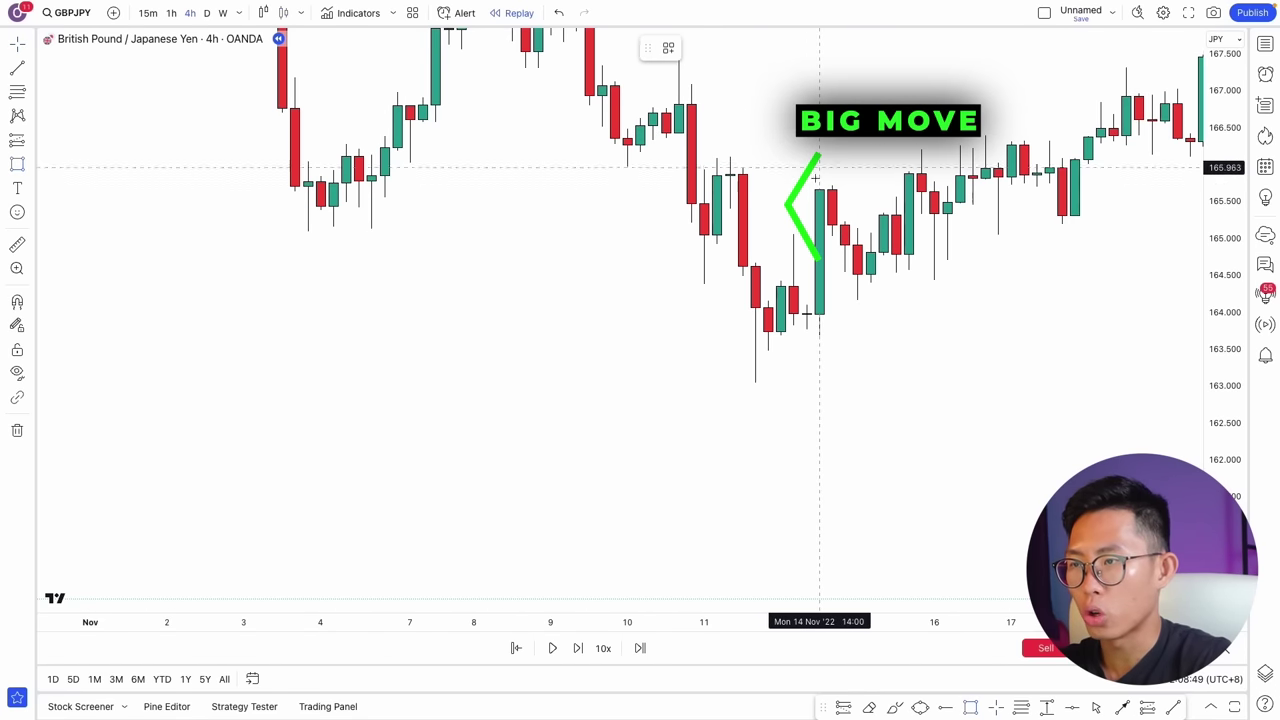
mouse_move(805, 302)
mouse_down()
mouse_move(920, 334)
mouse_move(997, 335)
mouse_up()
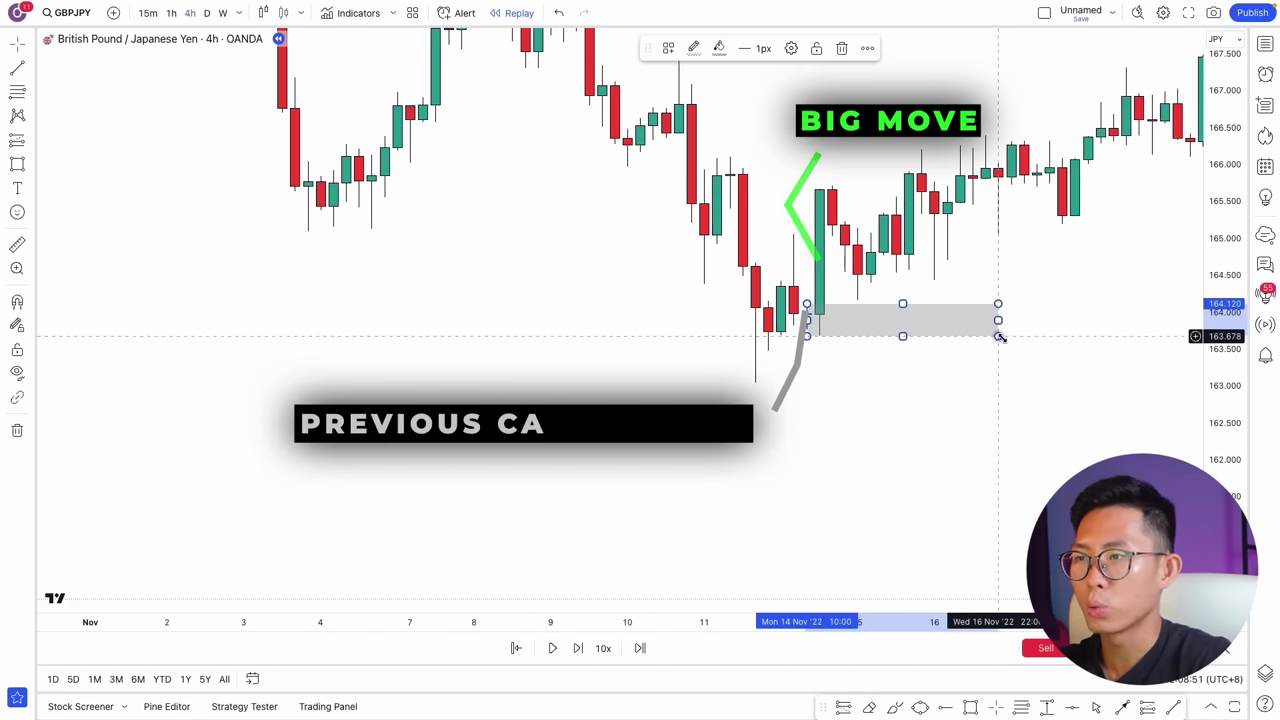
Step: Extend the 14 Nov demand zone forward in time, past early December
drag(939, 403, 700, 462)
scroll(817, 371, down, 5)
double_click(930, 378)
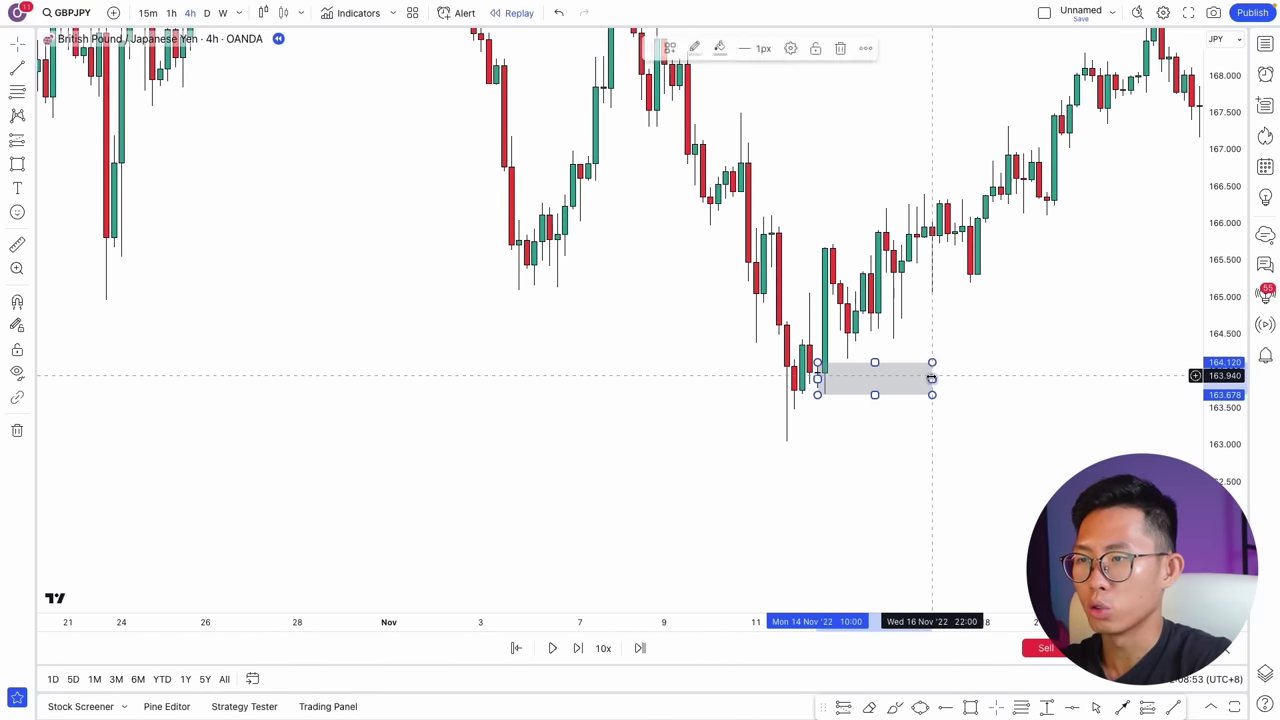
click(582, 389)
click(738, 470)
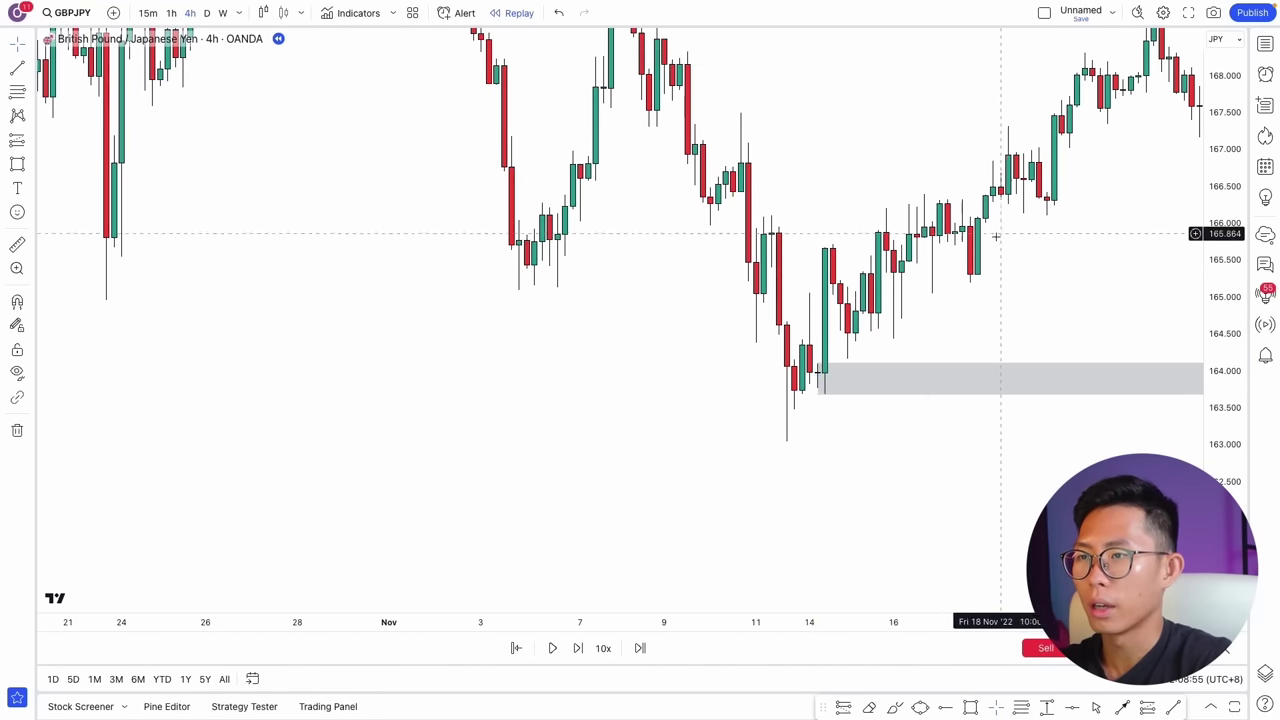
Step: Draw a supply zone rectangle at the 23 Nov swing high, about 169.02 to 168.43, extended forward through early December
drag(997, 234, 861, 282)
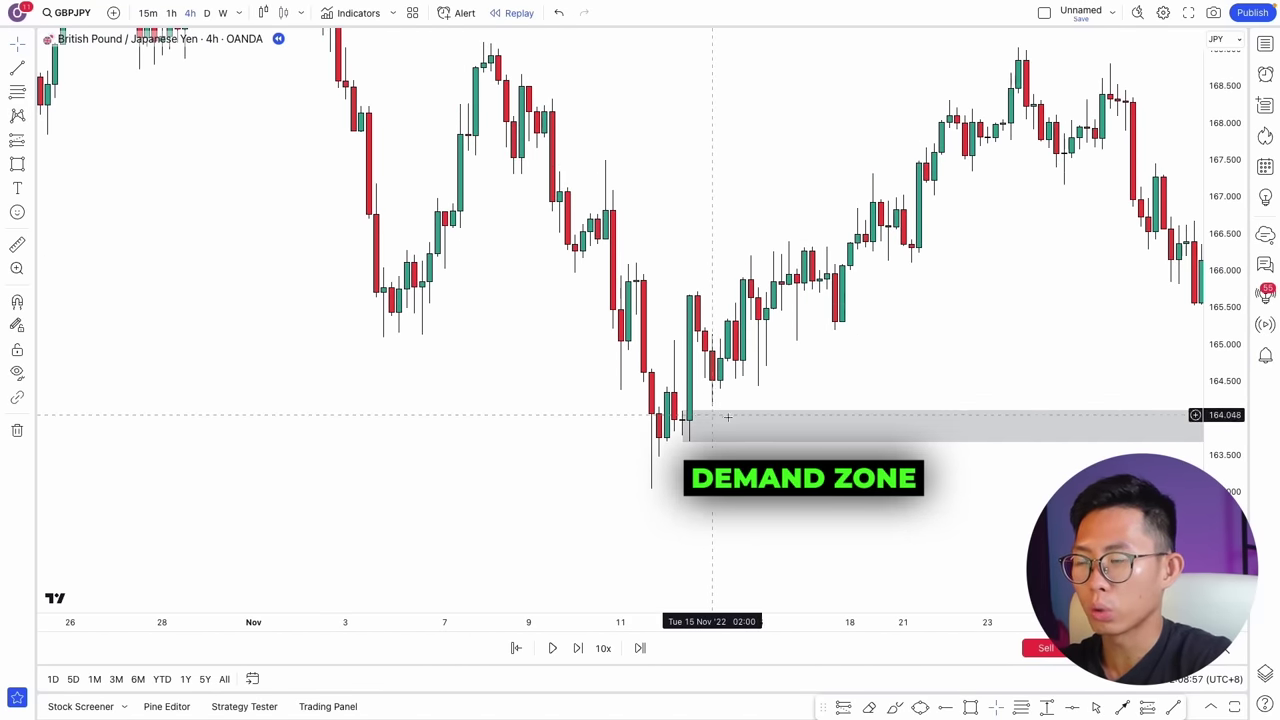
scroll(790, 371, right, 10)
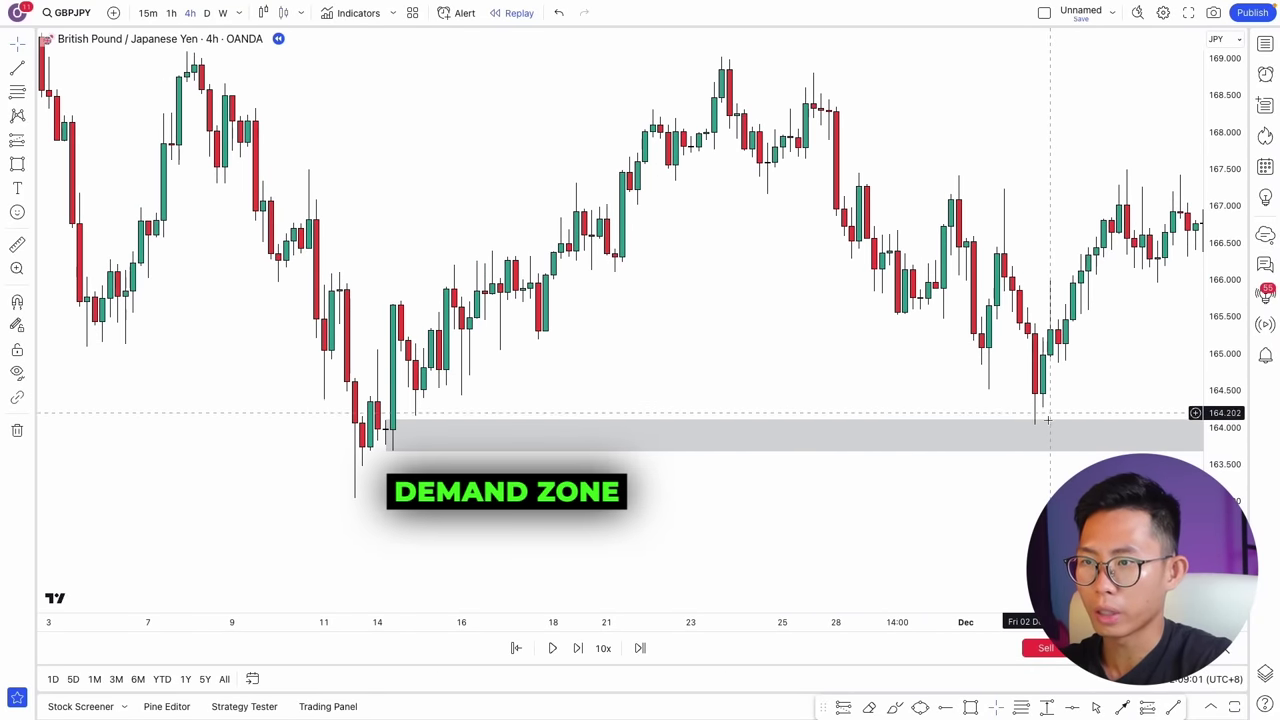
click(1035, 390)
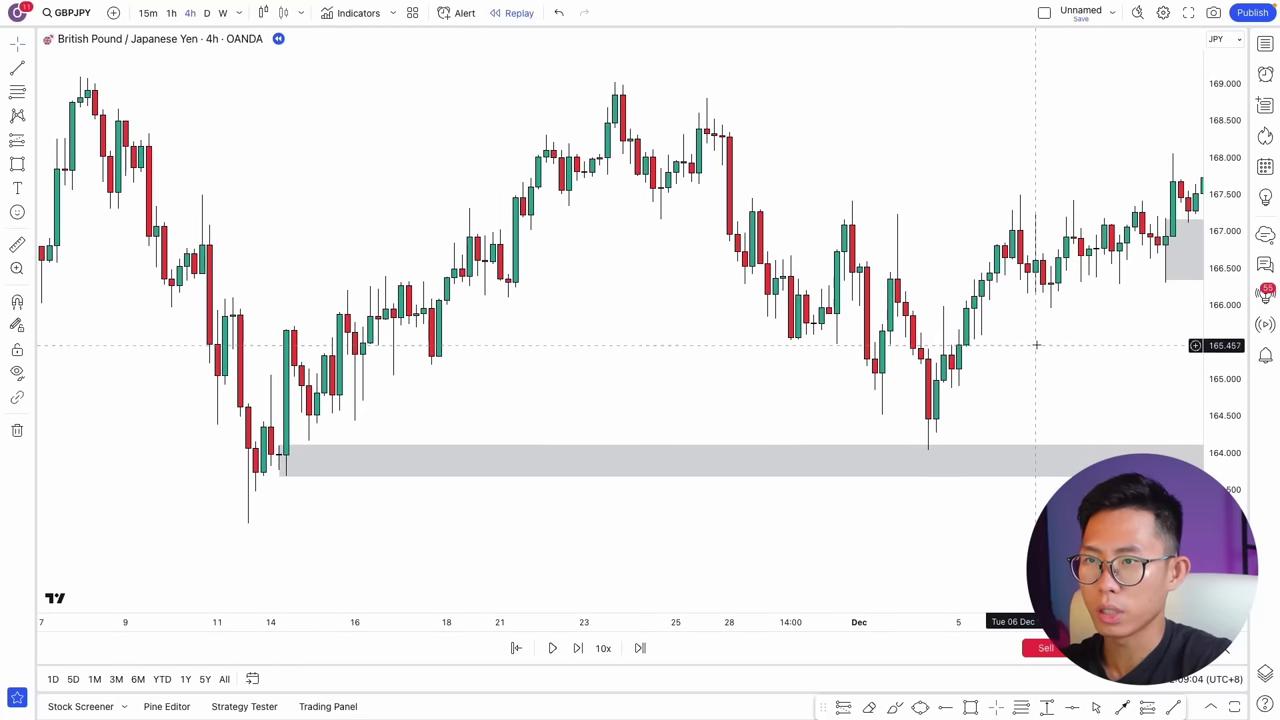
drag(1036, 345, 952, 370)
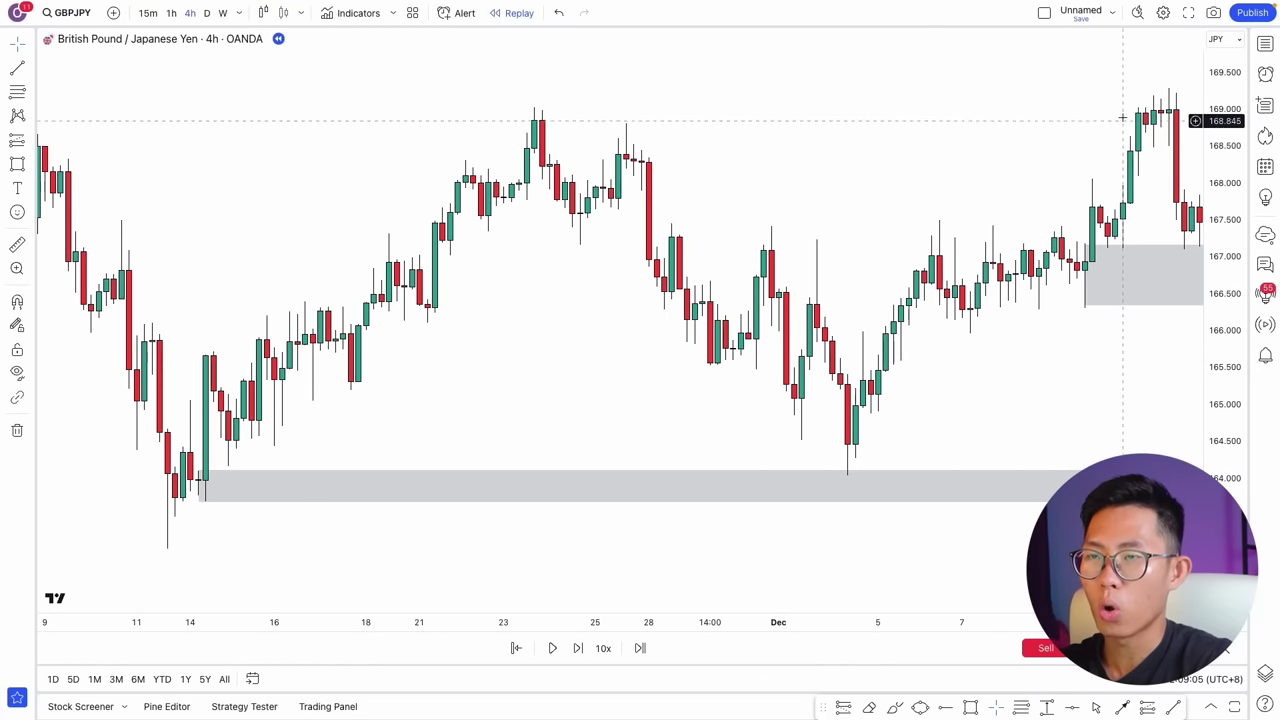
scroll(689, 129, down, 3)
drag(337, 86, 394, 148)
scroll(394, 148, up, 2)
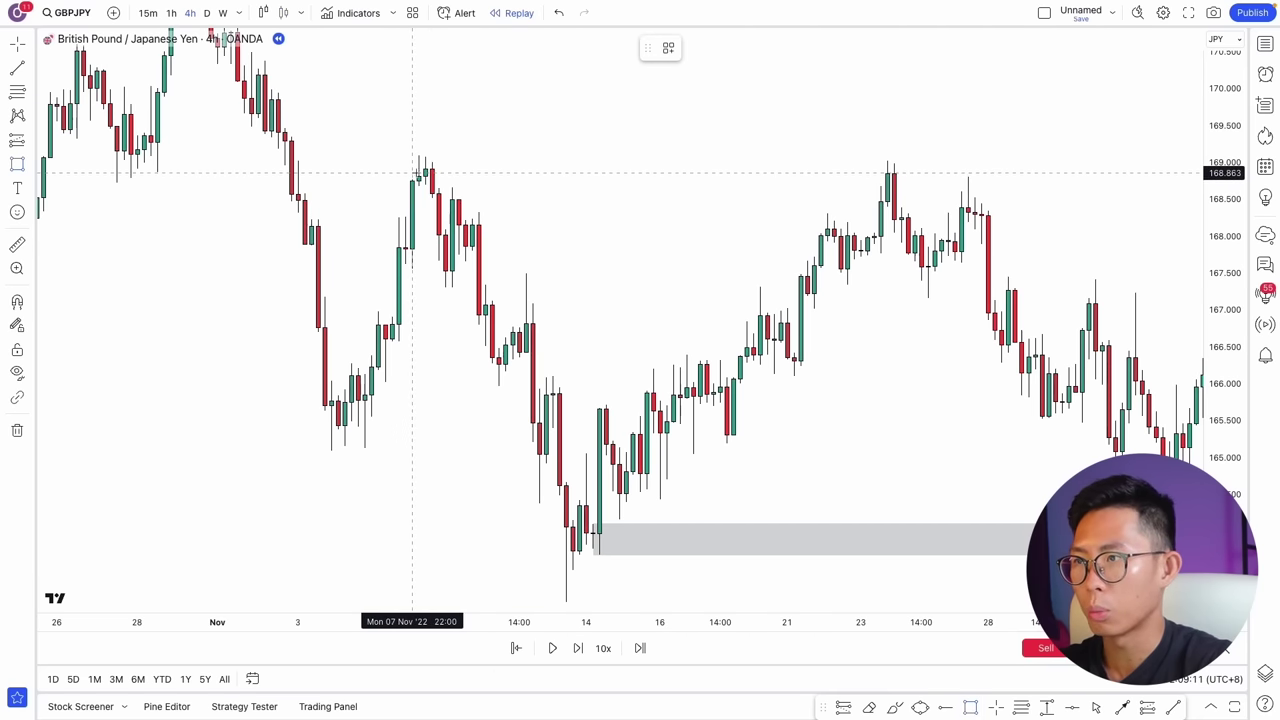
click(884, 203)
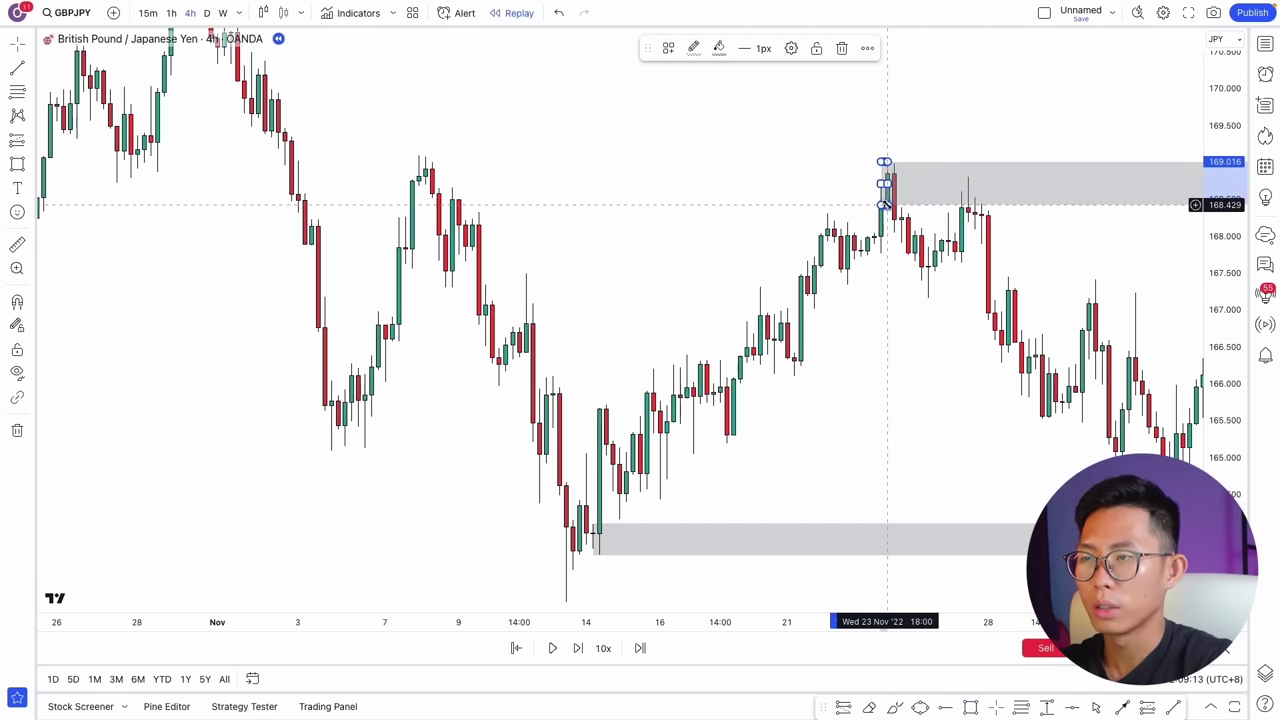
Step: Draw a demand zone rectangle on the 3 Oct candle before the strong rise, about 161.67 to 160.67, extended past 12 Oct
drag(883, 239, 585, 313)
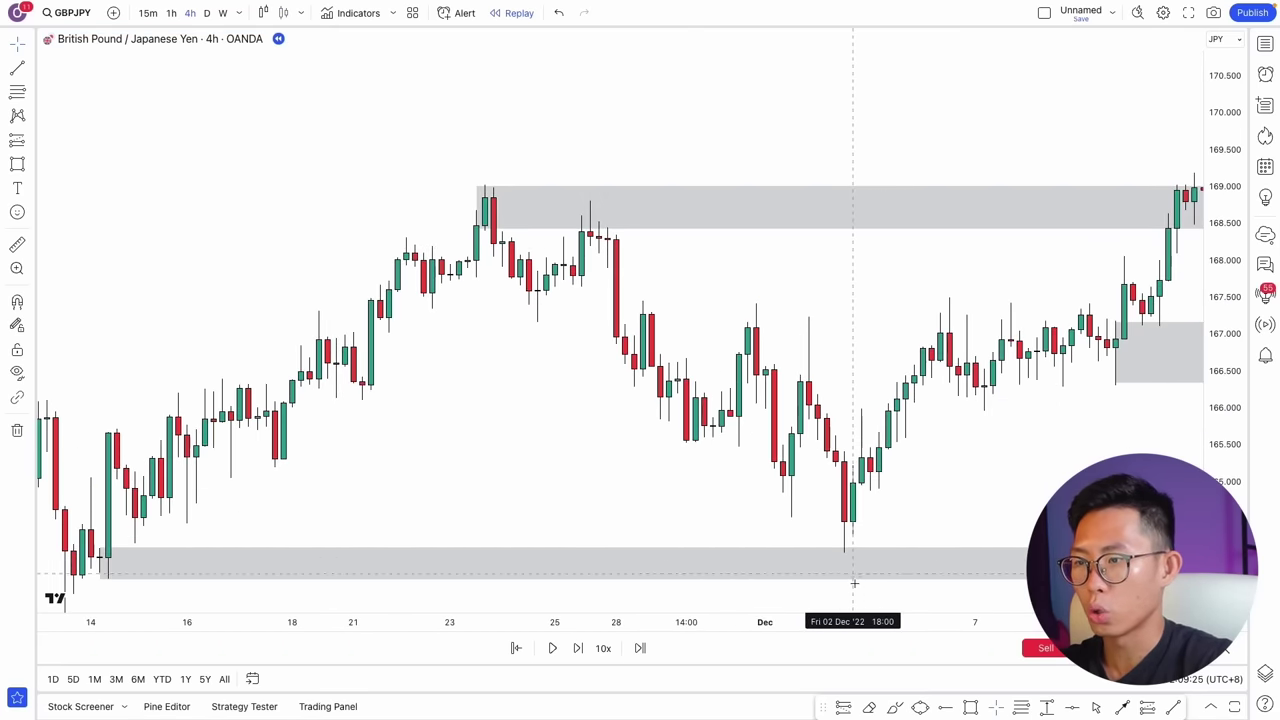
drag(851, 546, 507, 447)
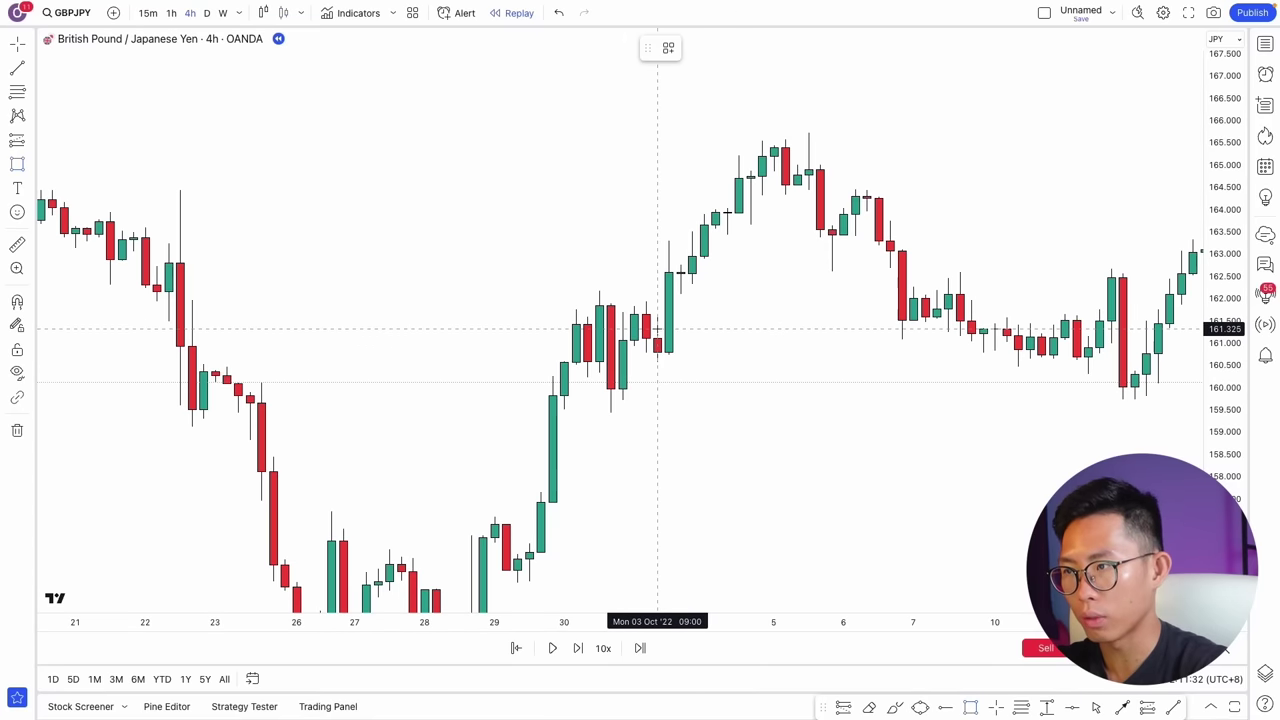
drag(657, 314, 657, 359)
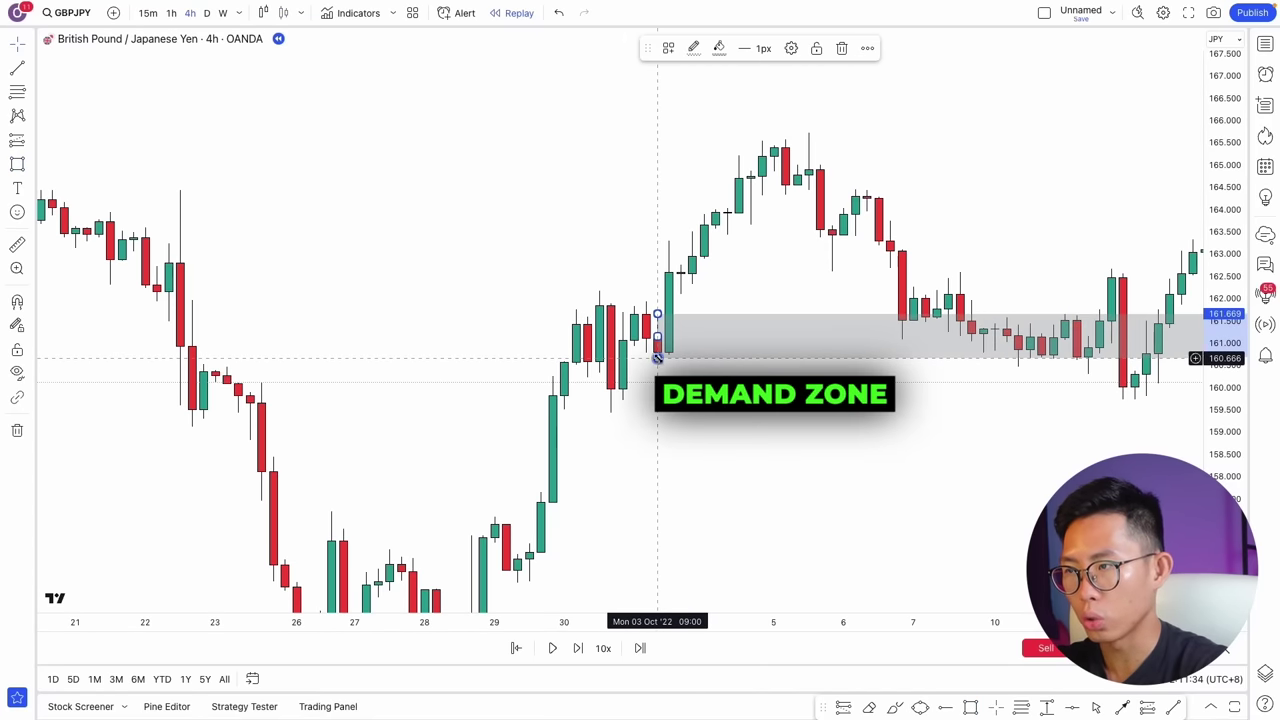
click(669, 391)
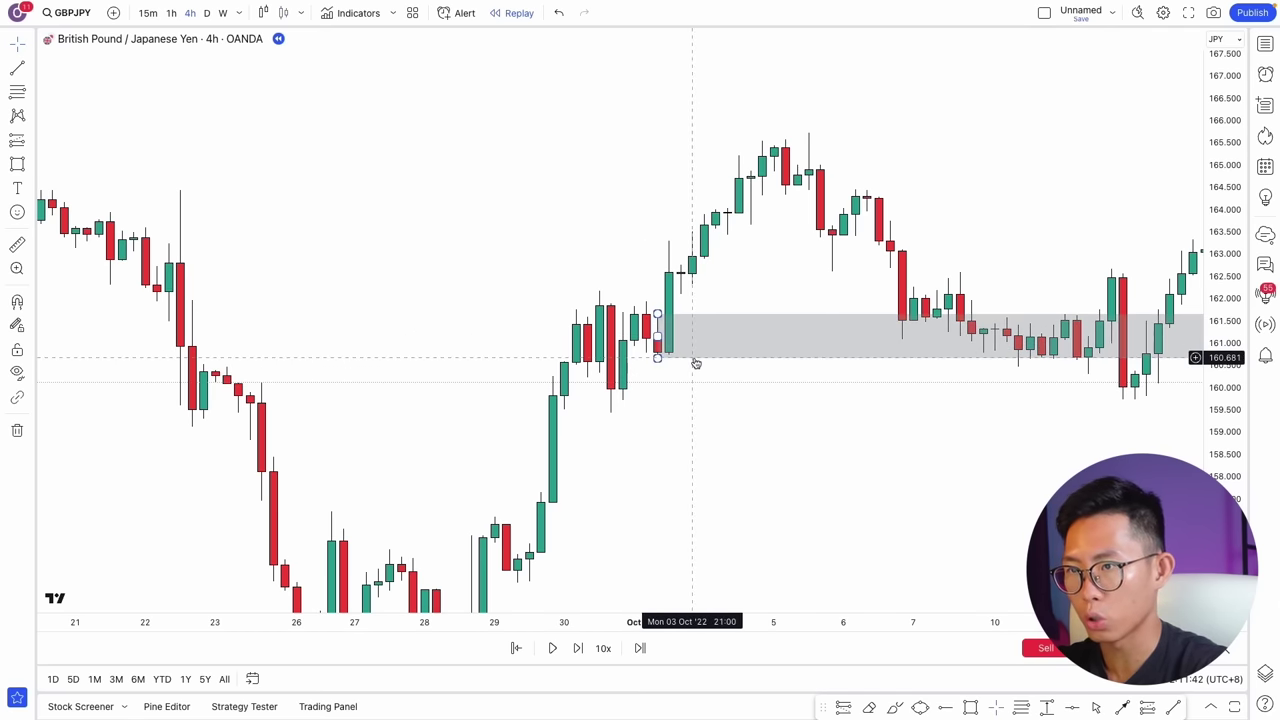
drag(694, 363, 562, 372)
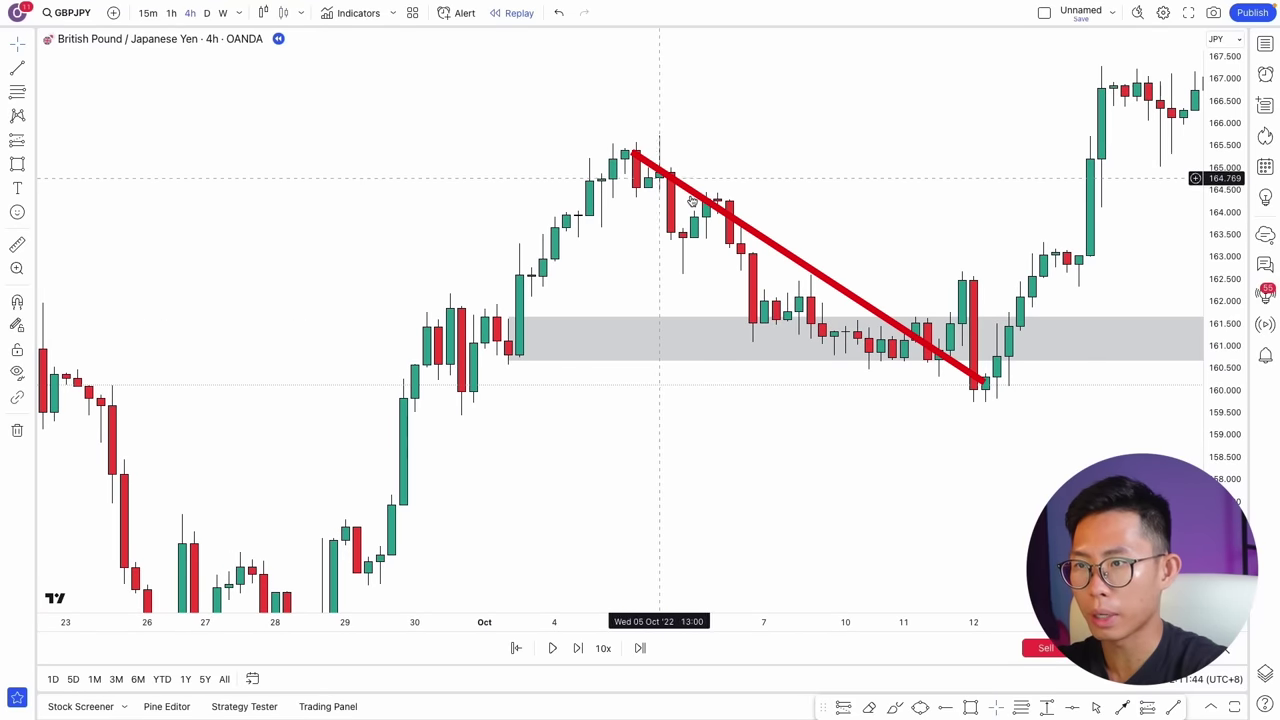
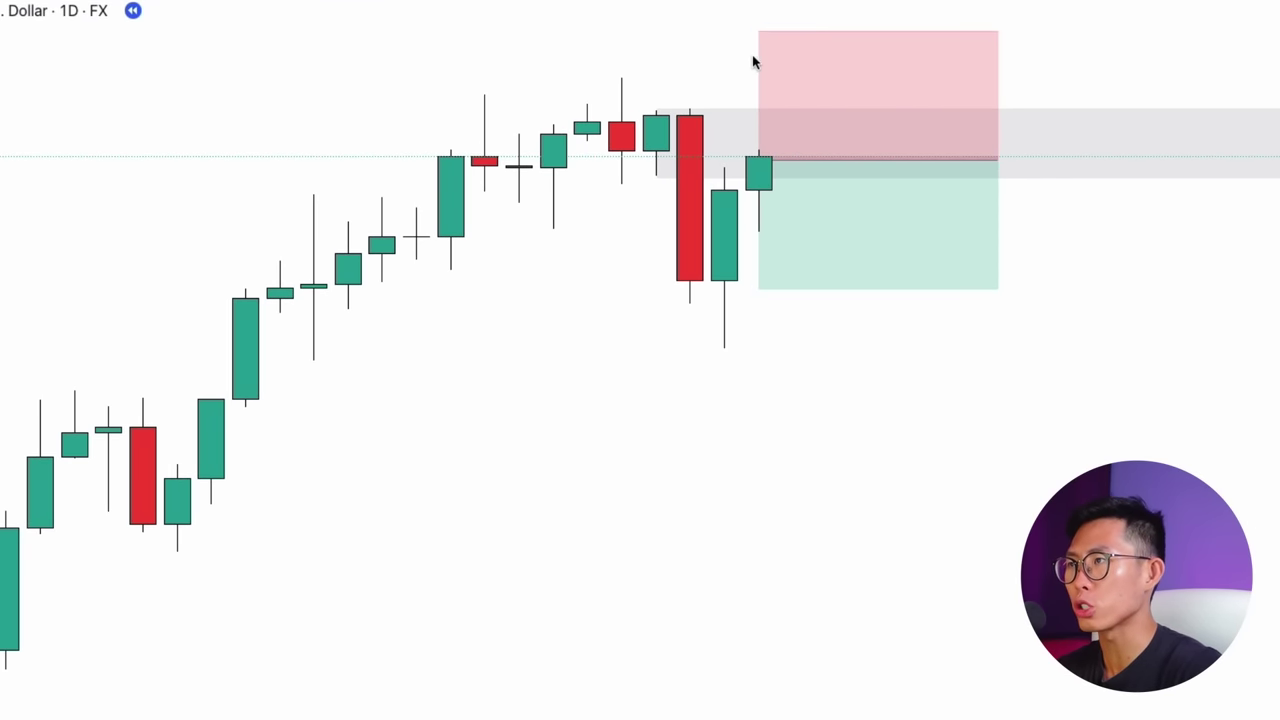
Step: On the XAUUSD daily chart, lower the short position's stop loss to 1912.59, just above the supply zone
mouse_move(757, 31)
mouse_down()
mouse_move(756, 130)
mouse_move(758, 77)
mouse_up()
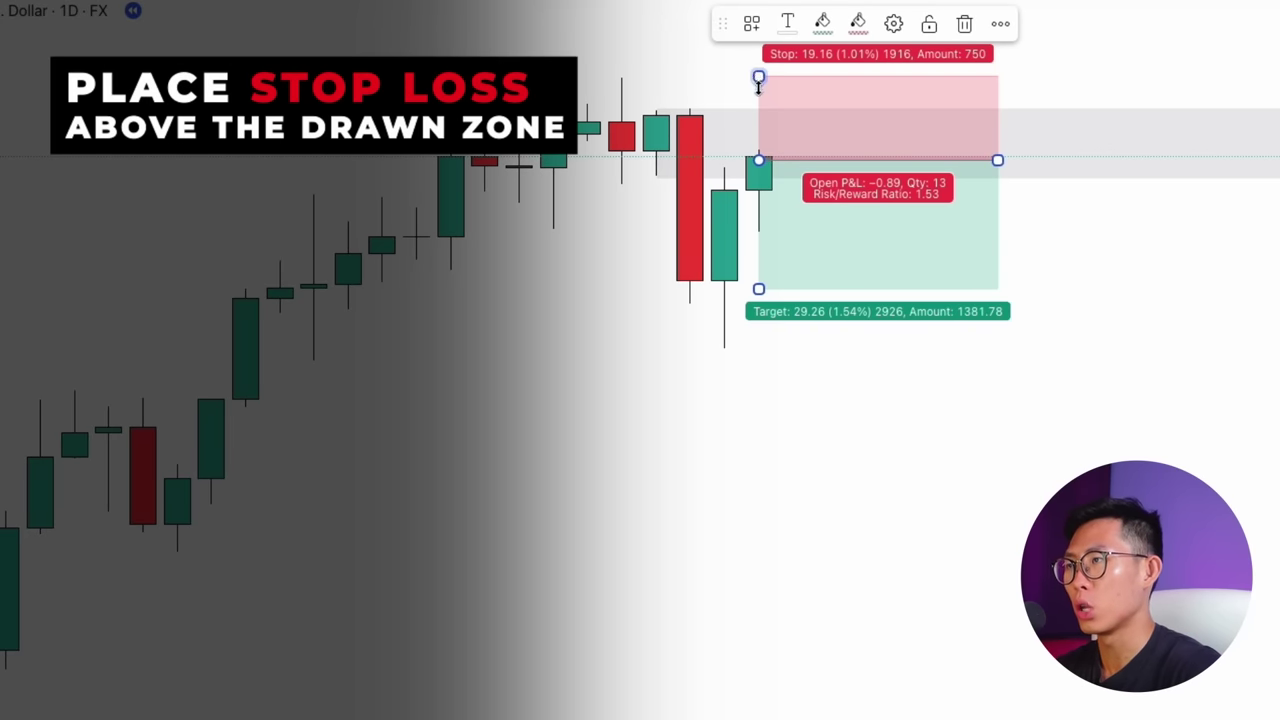
mouse_move(759, 82)
mouse_down()
mouse_move(759, 133)
mouse_move(760, 95)
mouse_up()
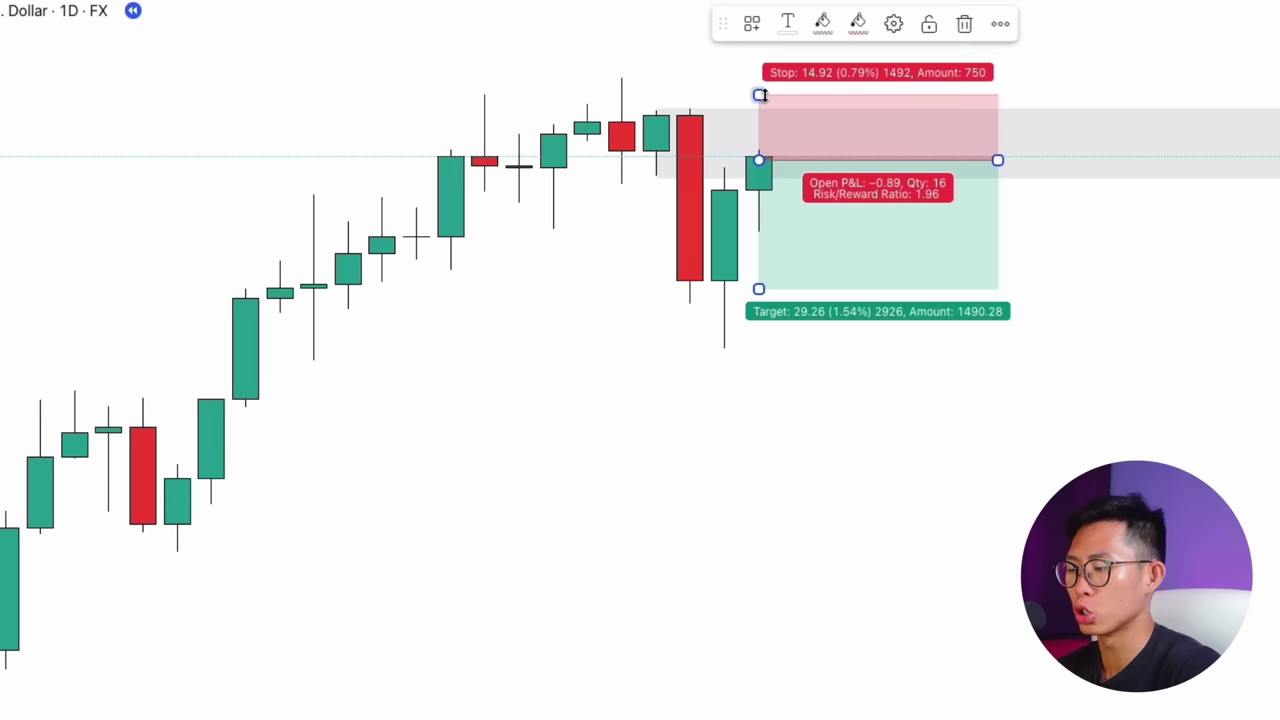
click(784, 315)
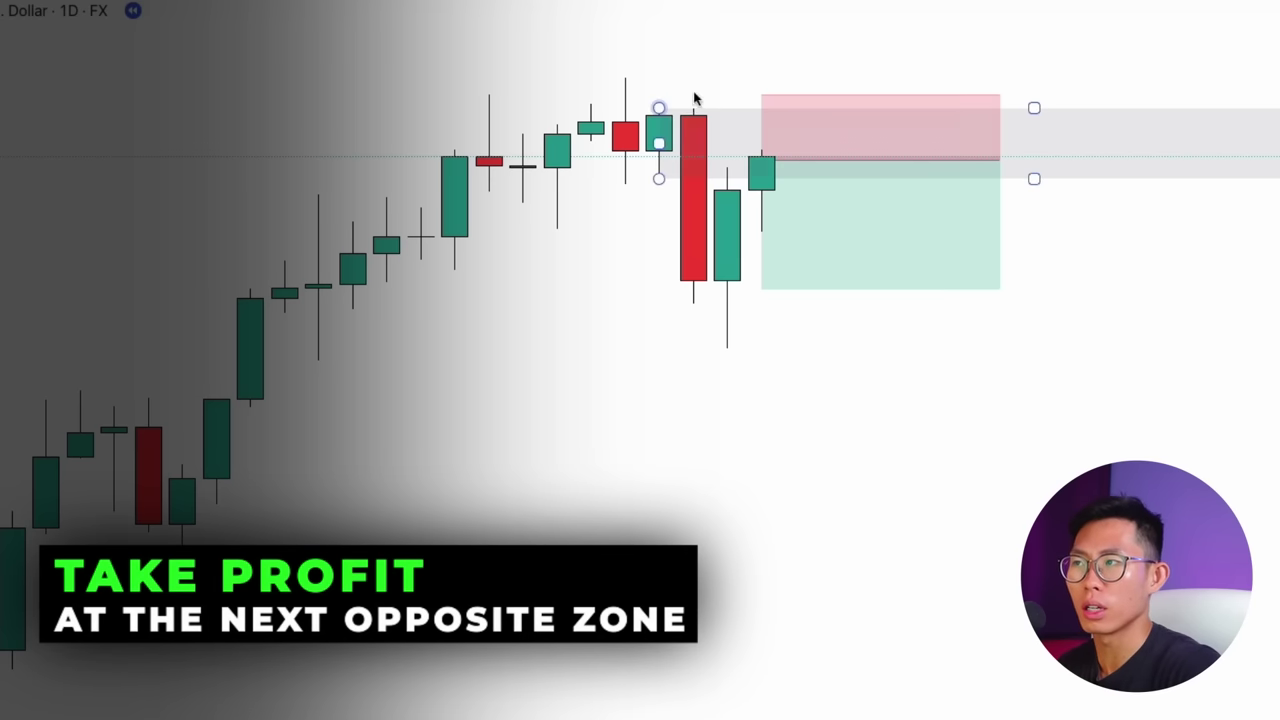
click(951, 151)
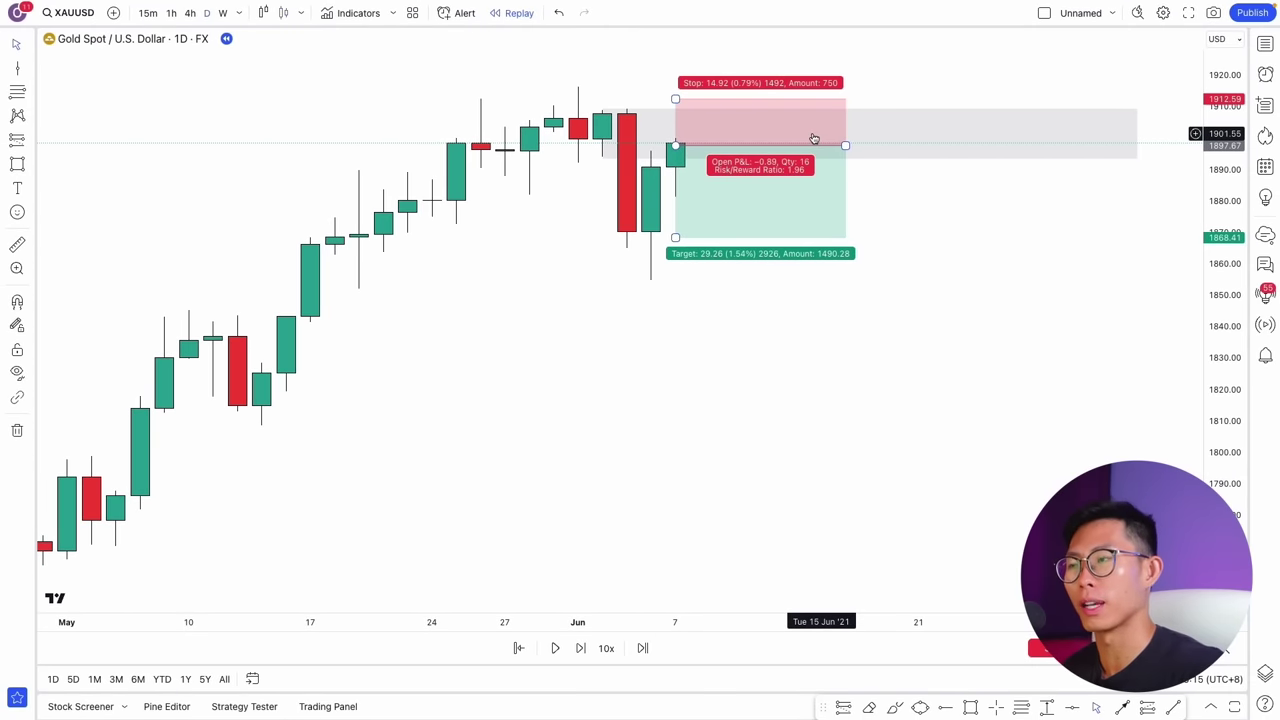
Step: Draw a demand zone on the early May candle before the rally, about 1788 to 1772, and set the short's take profit to 1774.28
scroll(744, 205, down, 4)
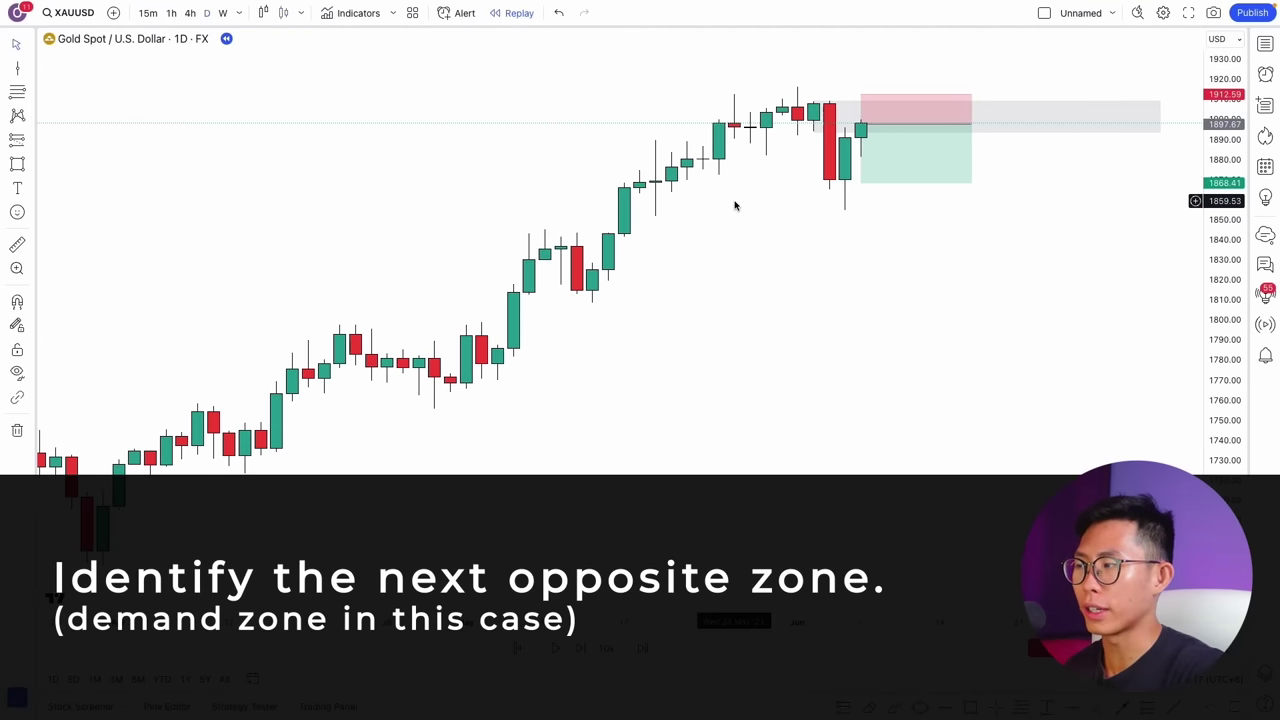
scroll(734, 205, down, 2)
scroll(646, 210, down, 2)
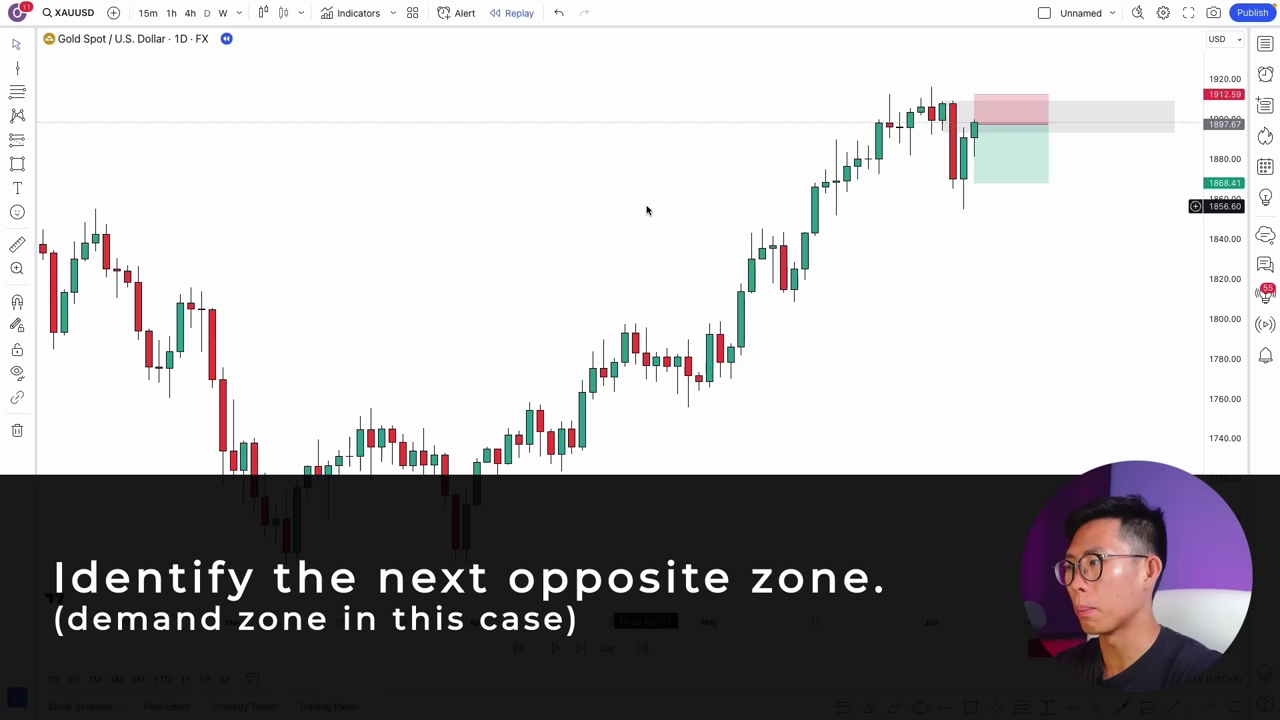
scroll(774, 257, up, 4)
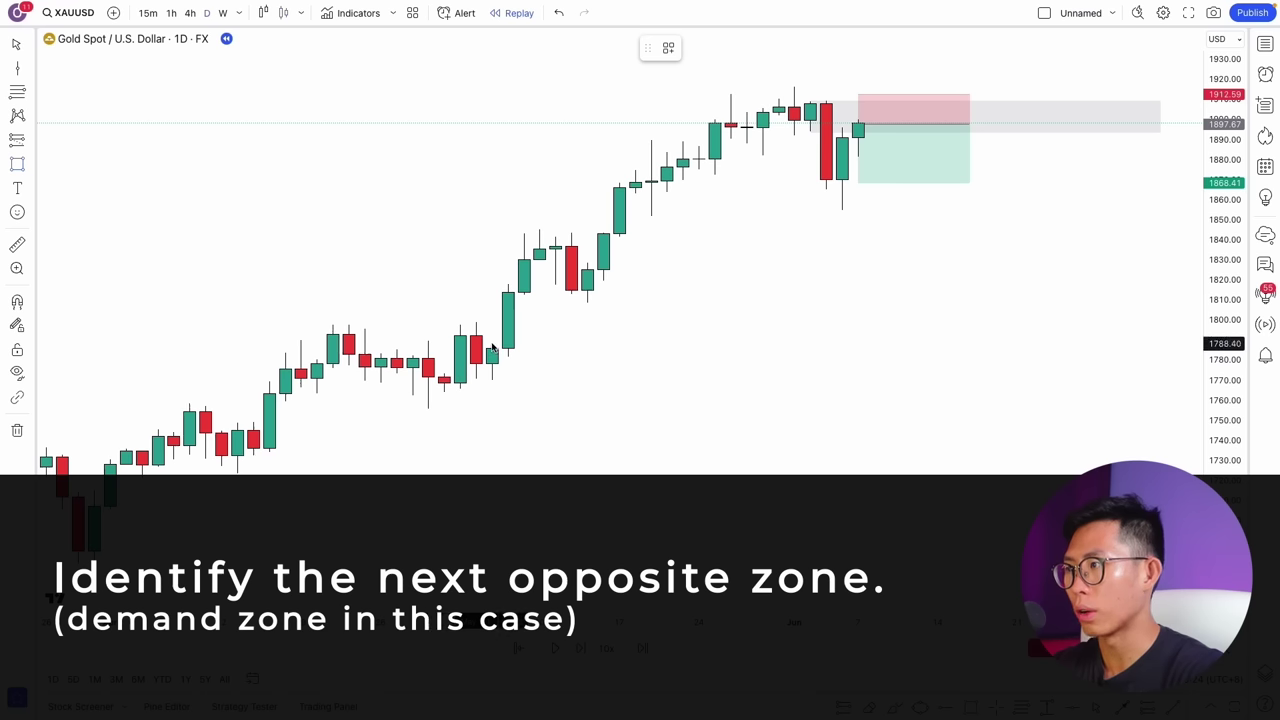
mouse_move(492, 345)
mouse_down()
mouse_move(1128, 375)
mouse_move(1176, 360)
mouse_up()
click(1074, 411)
click(983, 449)
drag(983, 449, 809, 413)
drag(685, 206, 694, 434)
Step: Advance the replay candle by candle until price reaches the demand zone, and extend the short position's time span past the latest candle
click(578, 648)
click(578, 648)
click(578, 648)
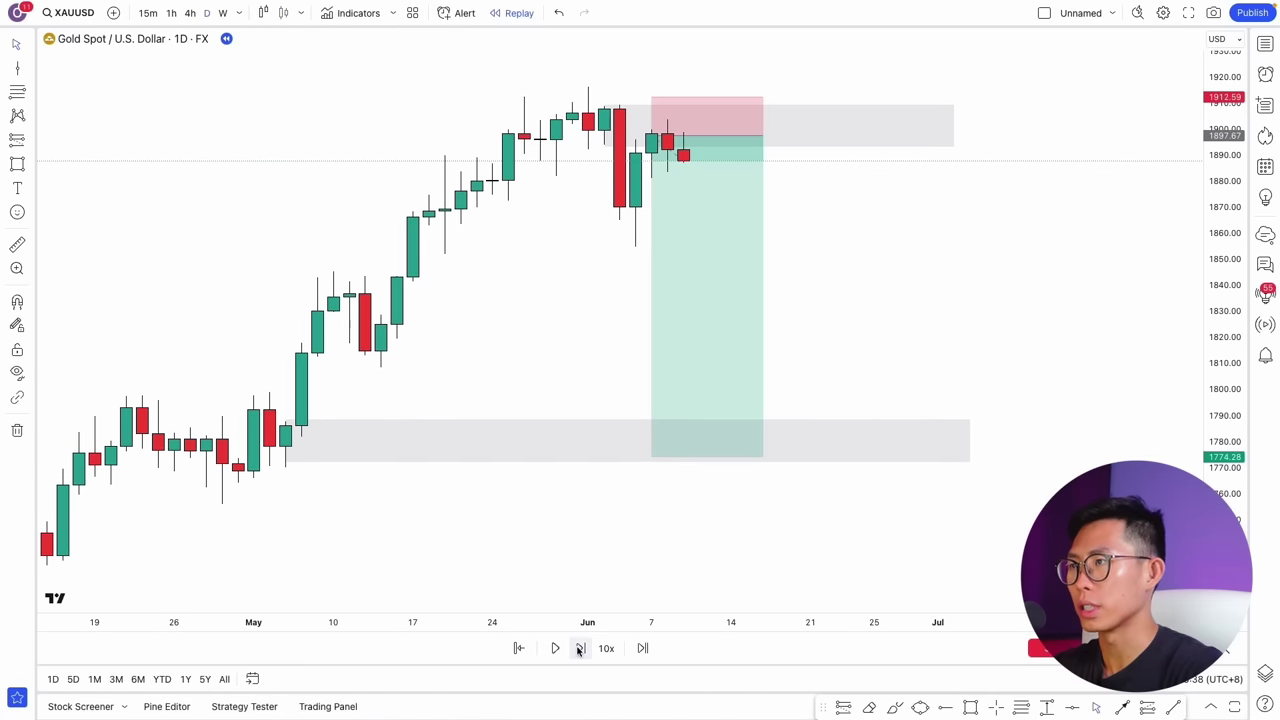
click(578, 648)
click(669, 162)
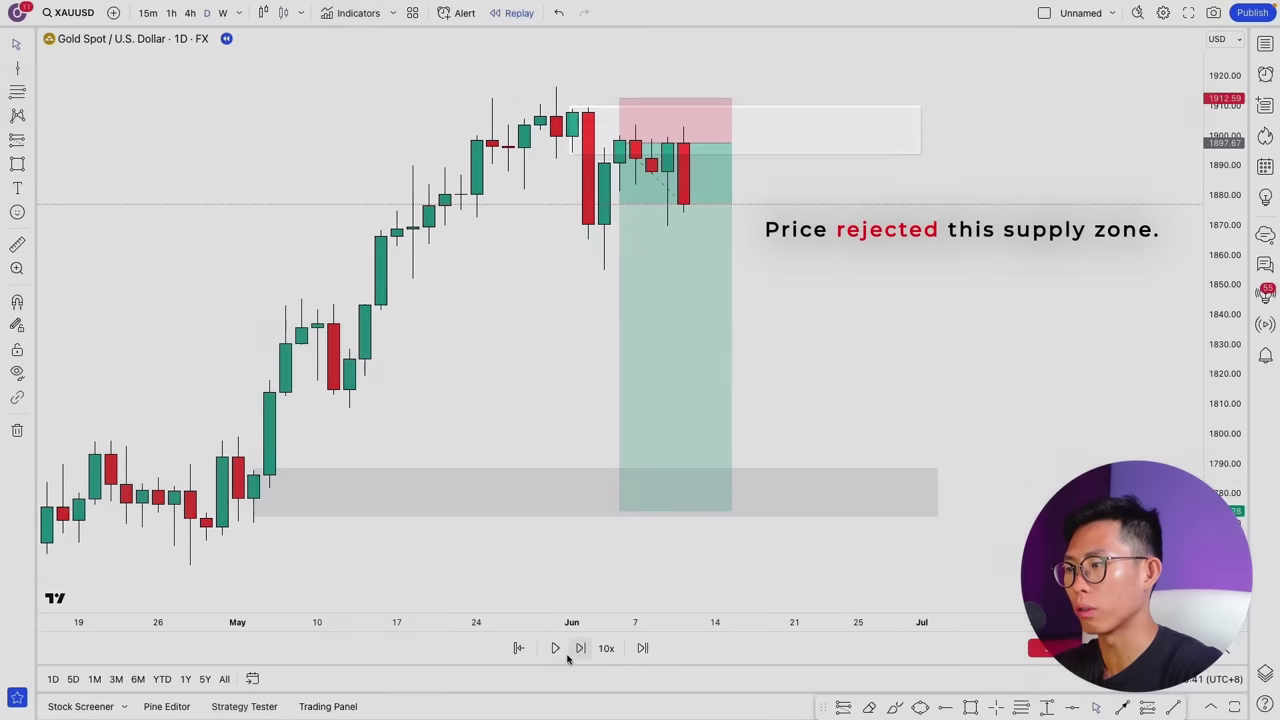
click(580, 648)
click(580, 648)
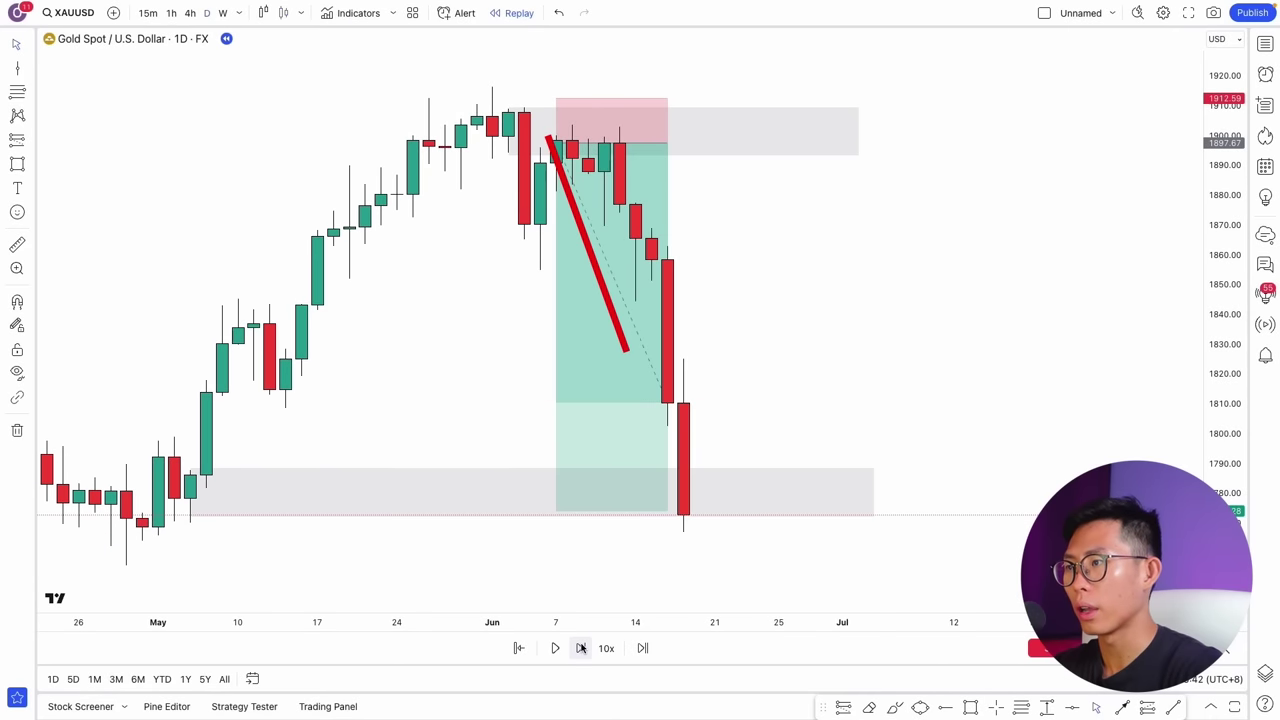
click(581, 648)
scroll(383, 514, down, 1)
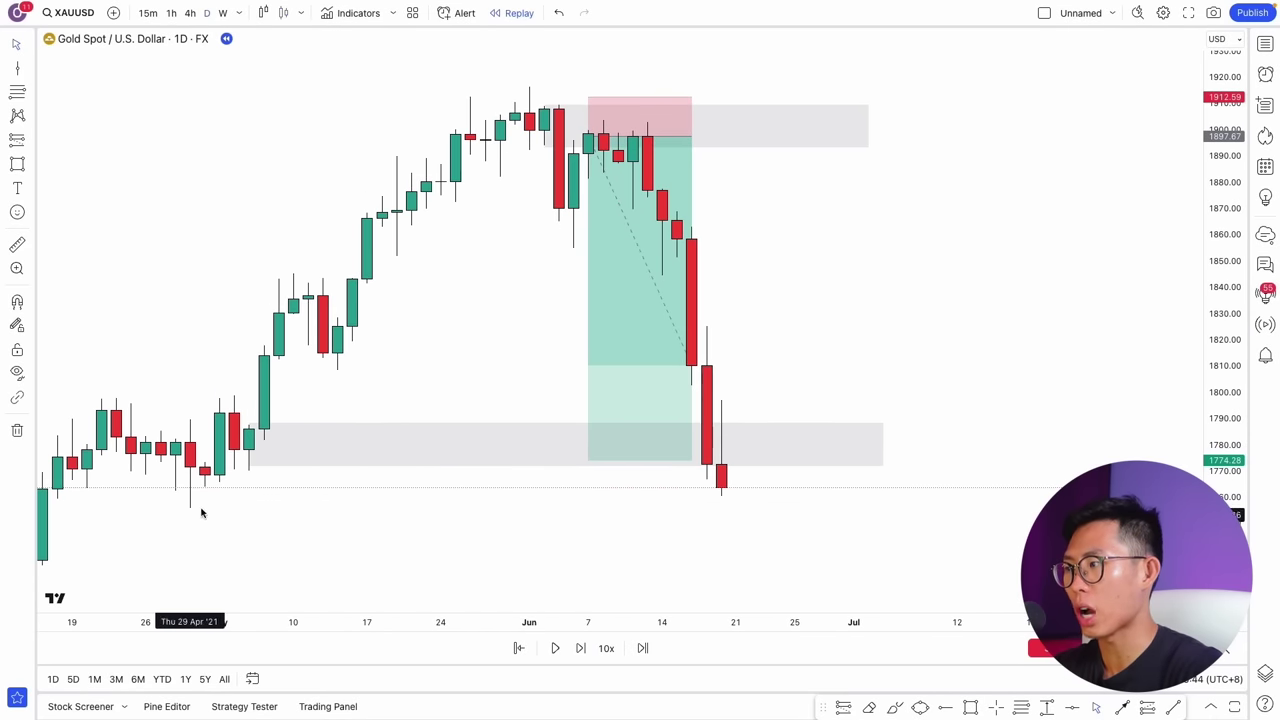
click(691, 177)
drag(691, 135, 751, 135)
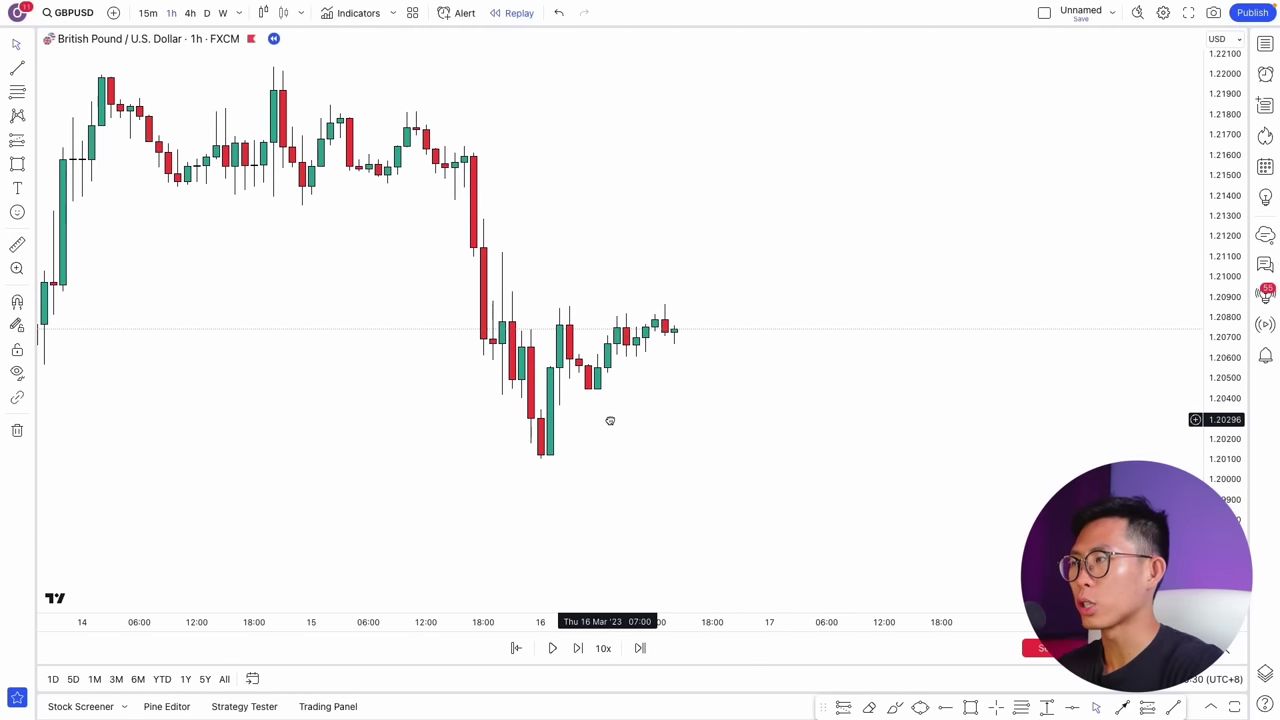
Step: On the GBPUSD 1h chart, draw a demand zone on the 16 Mar candle before the huge rise, about 1.2035 to 1.2008, extended into 17 March
drag(608, 420, 637, 437)
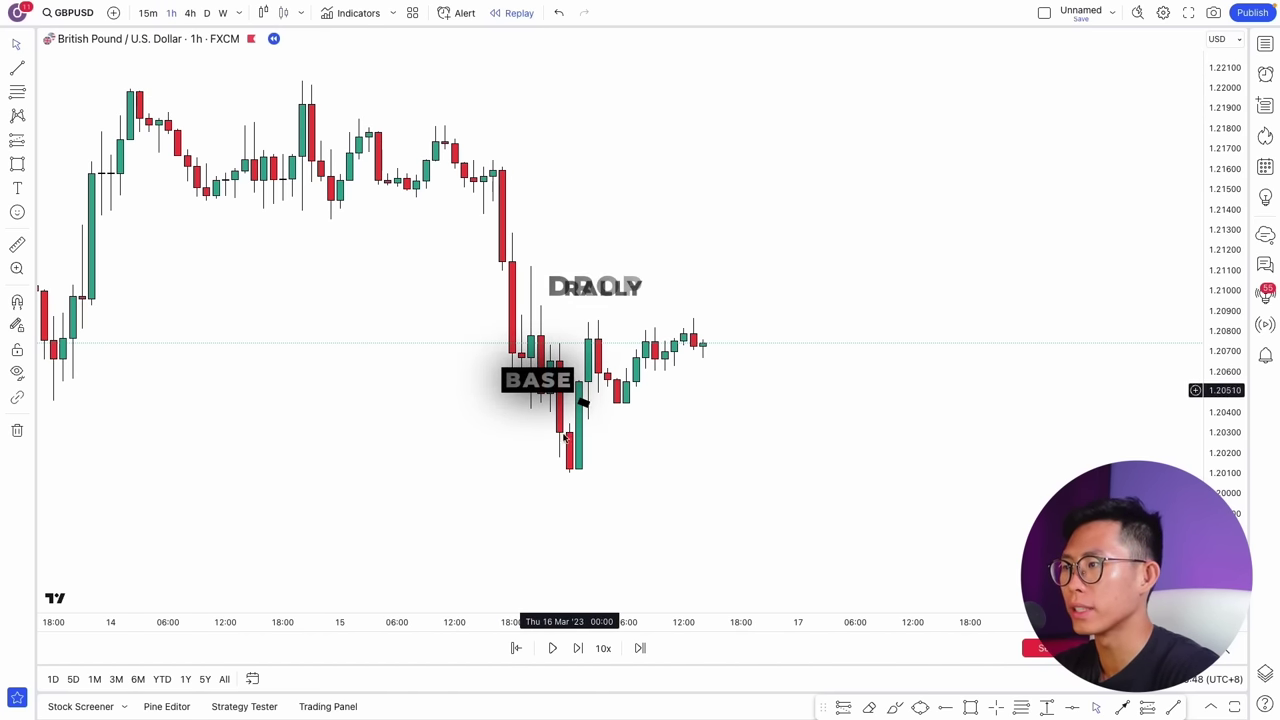
scroll(666, 483, up, 1)
drag(666, 487, 905, 489)
scroll(831, 491, up, 2)
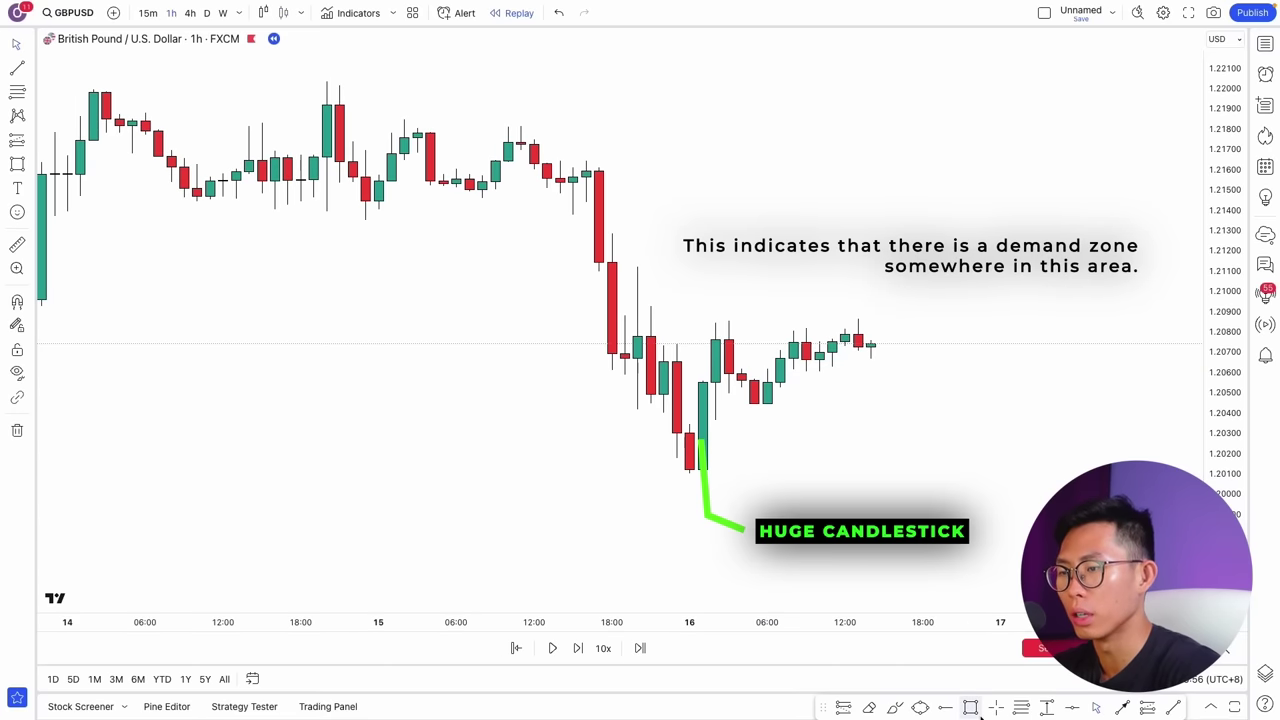
click(689, 424)
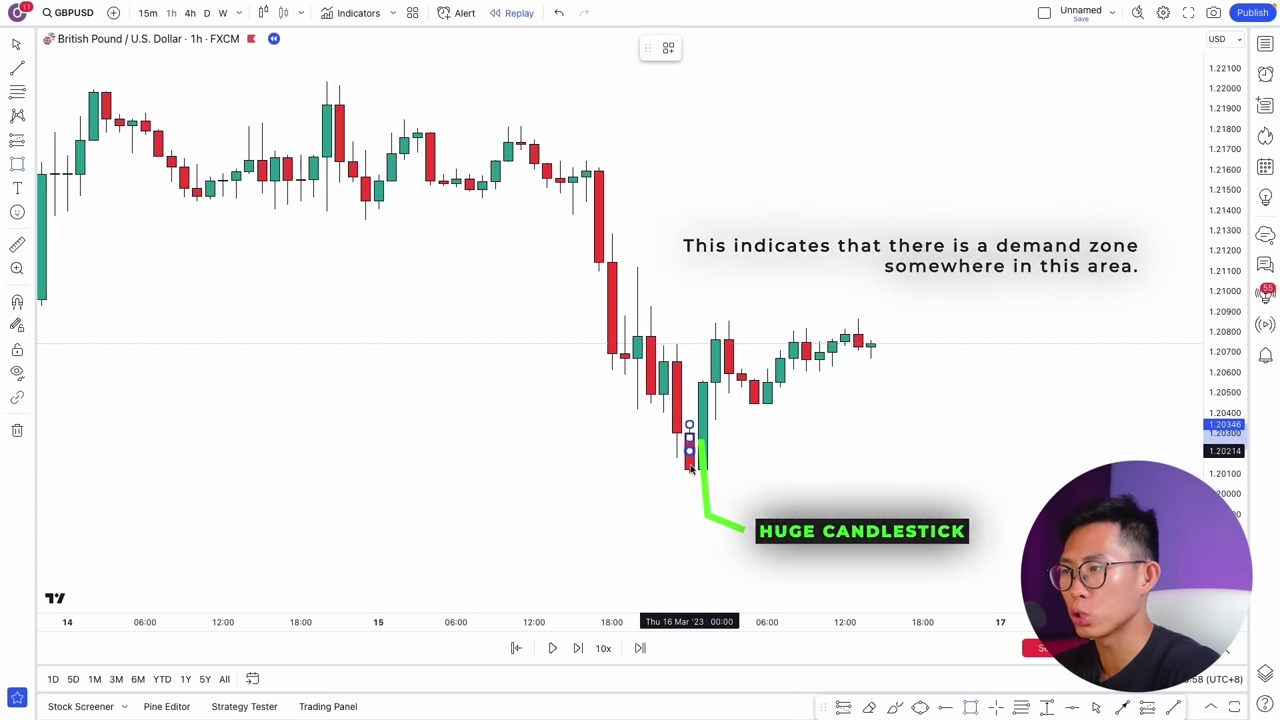
click(689, 478)
drag(689, 451, 1057, 452)
click(1123, 449)
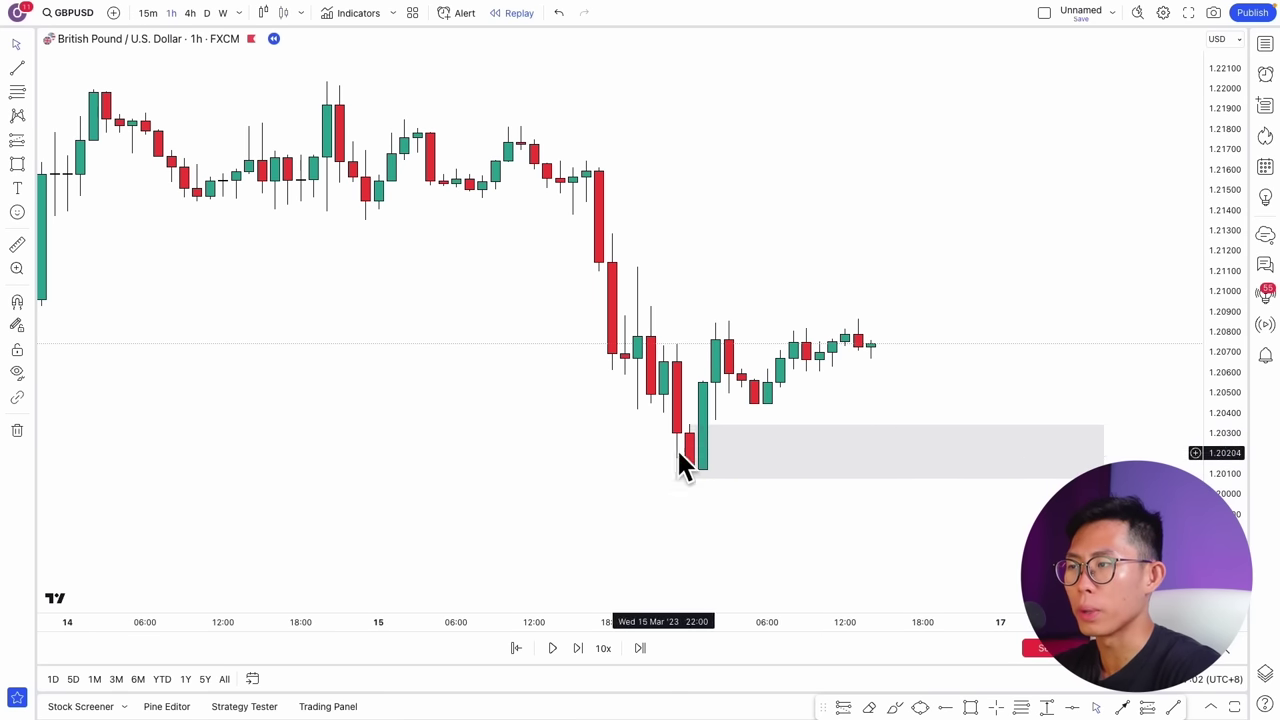
drag(893, 408, 887, 407)
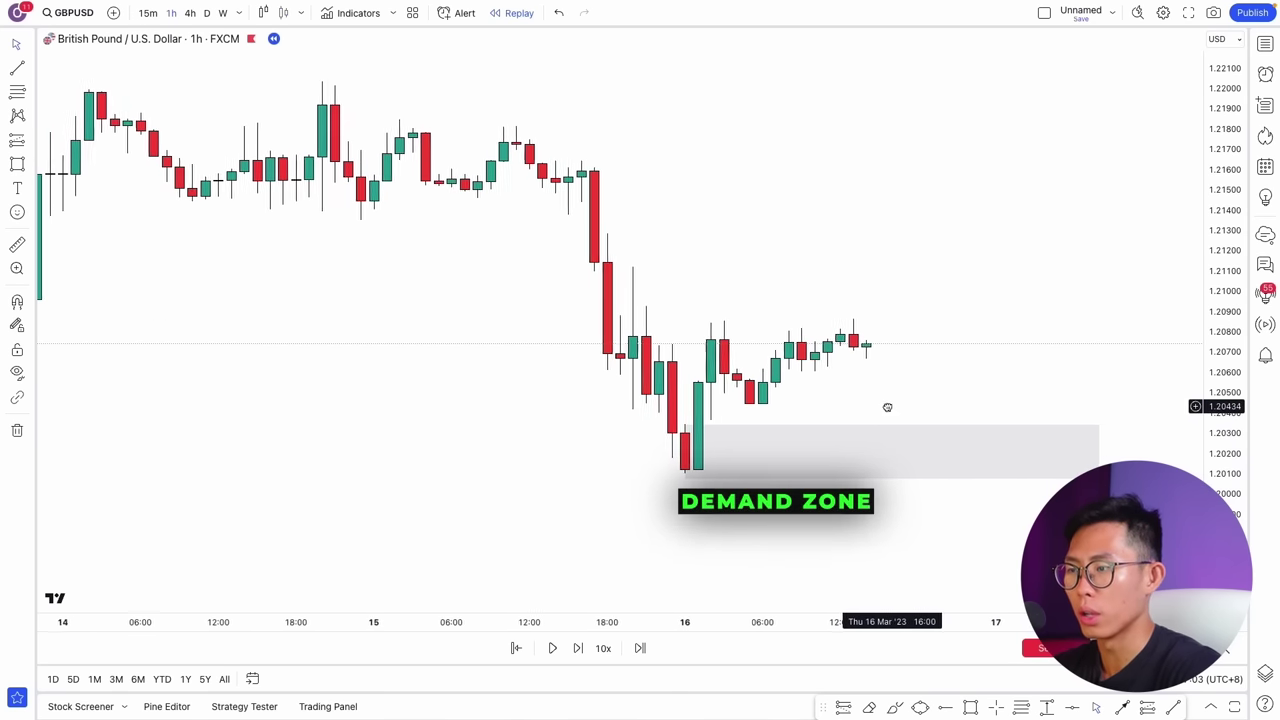
Step: Sketch the expected price path falling into the demand zone and bouncing, and remove the sketch
click(899, 710)
drag(880, 362, 916, 412)
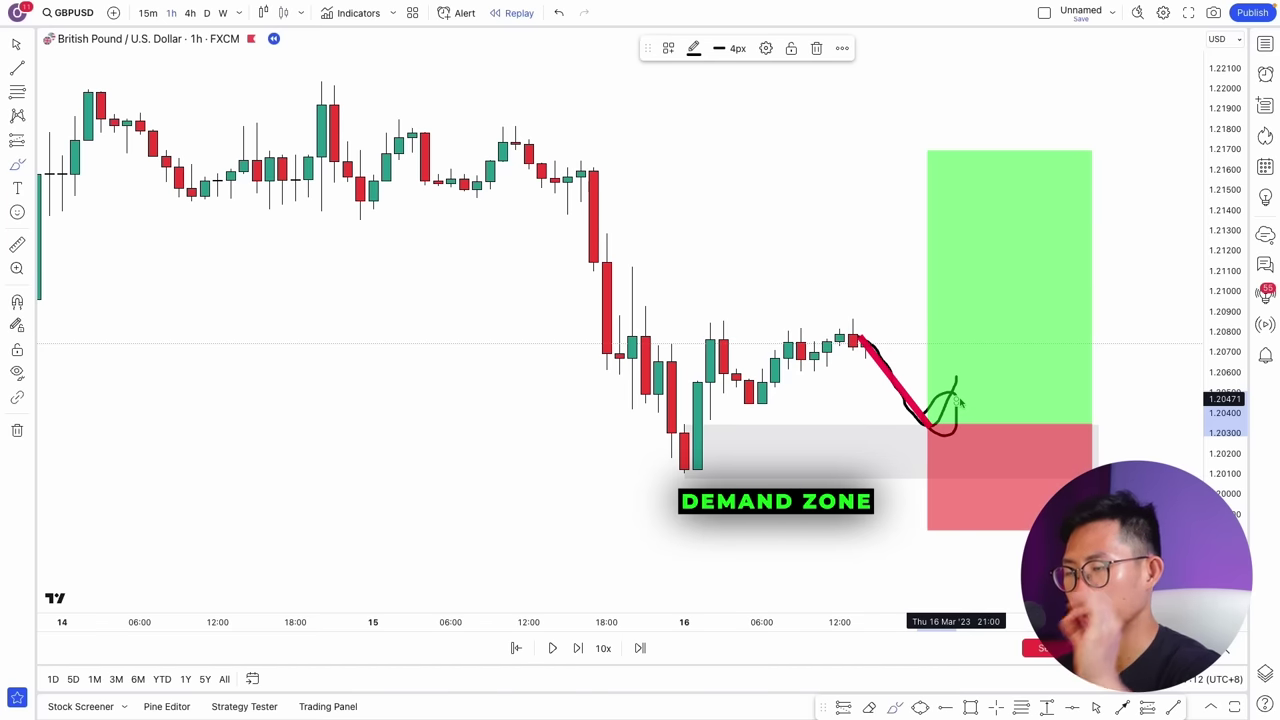
key(ctrl+z)
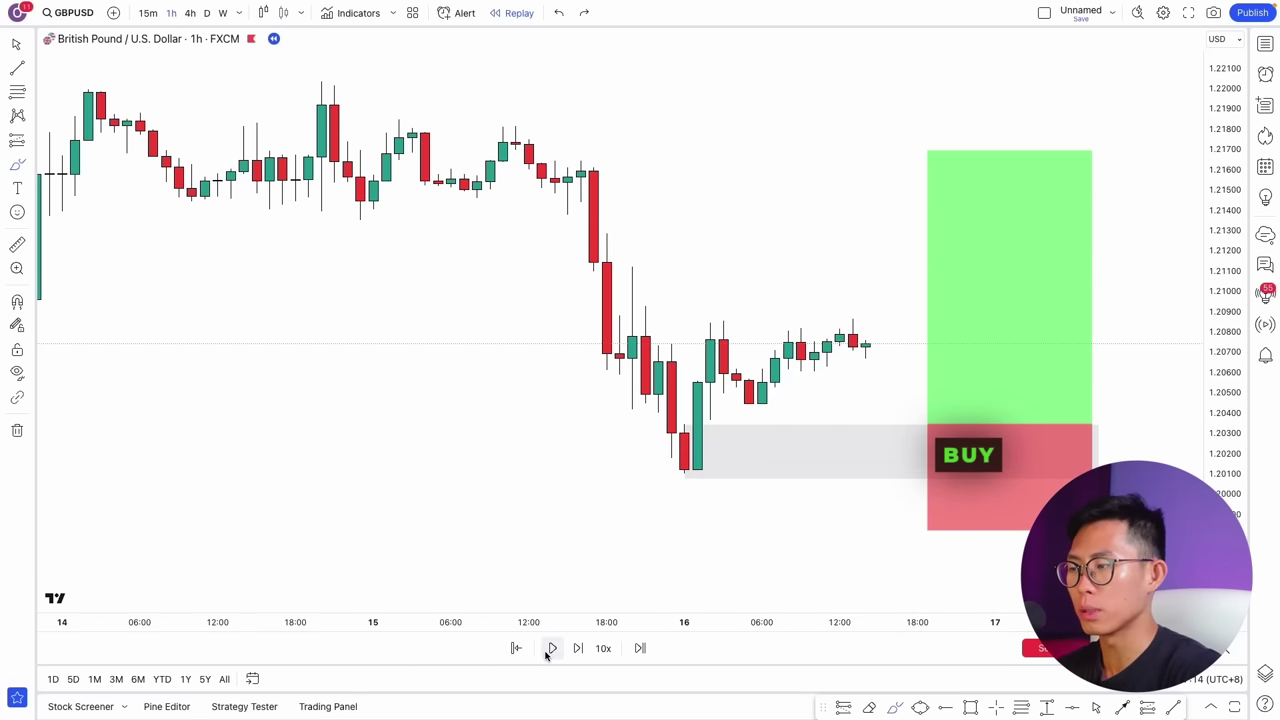
Step: Advance the GBPUSD replay until price pulls back to the demand zone and a green rejection candle forms
click(551, 648)
click(551, 648)
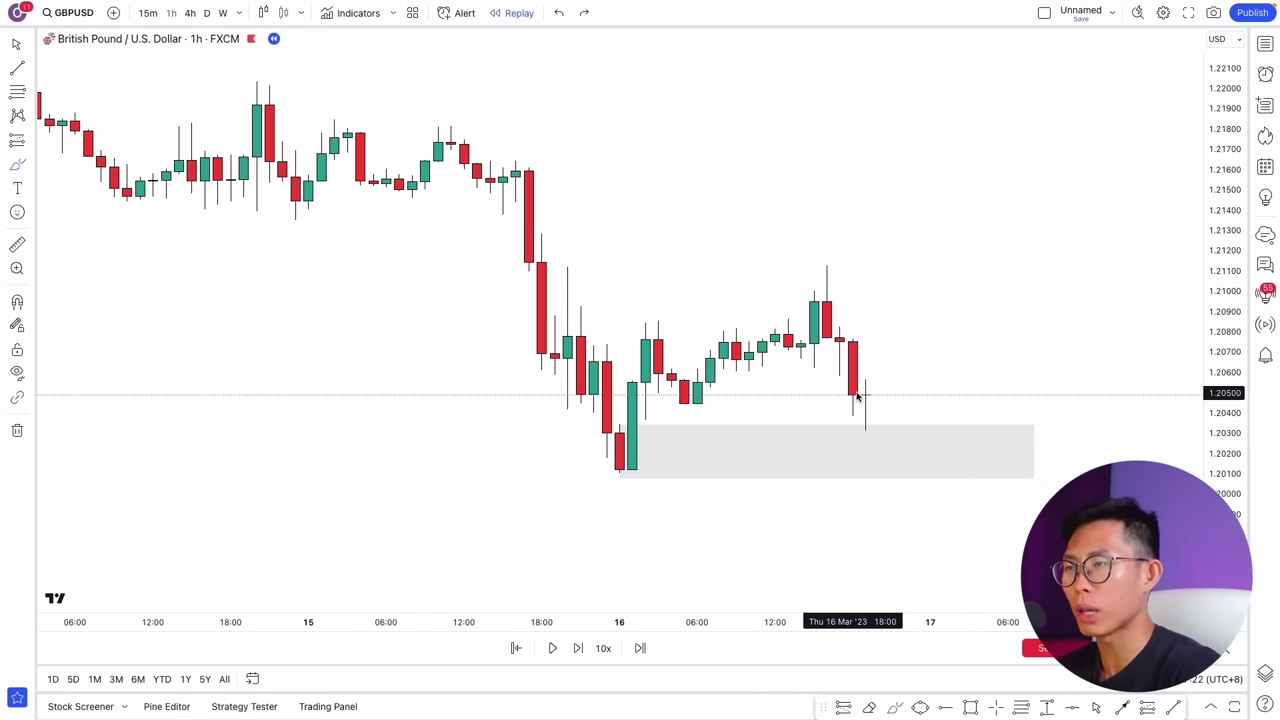
scroll(857, 396, up, 1)
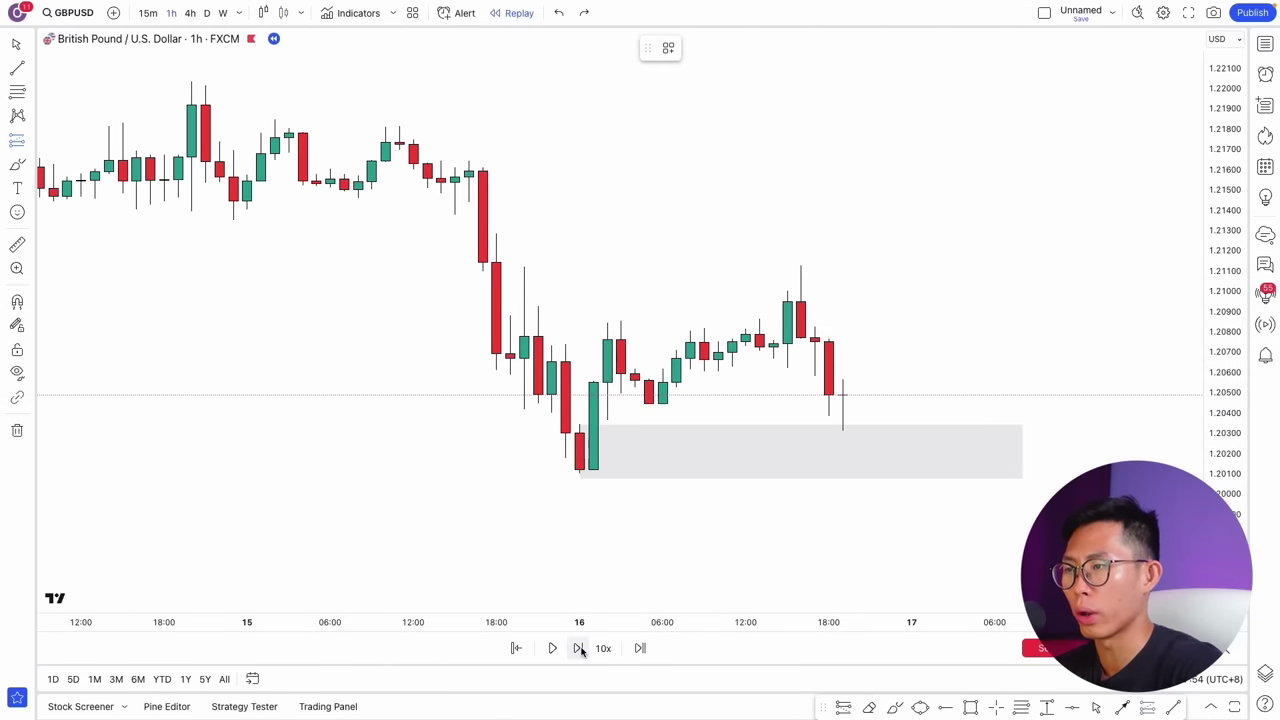
click(579, 648)
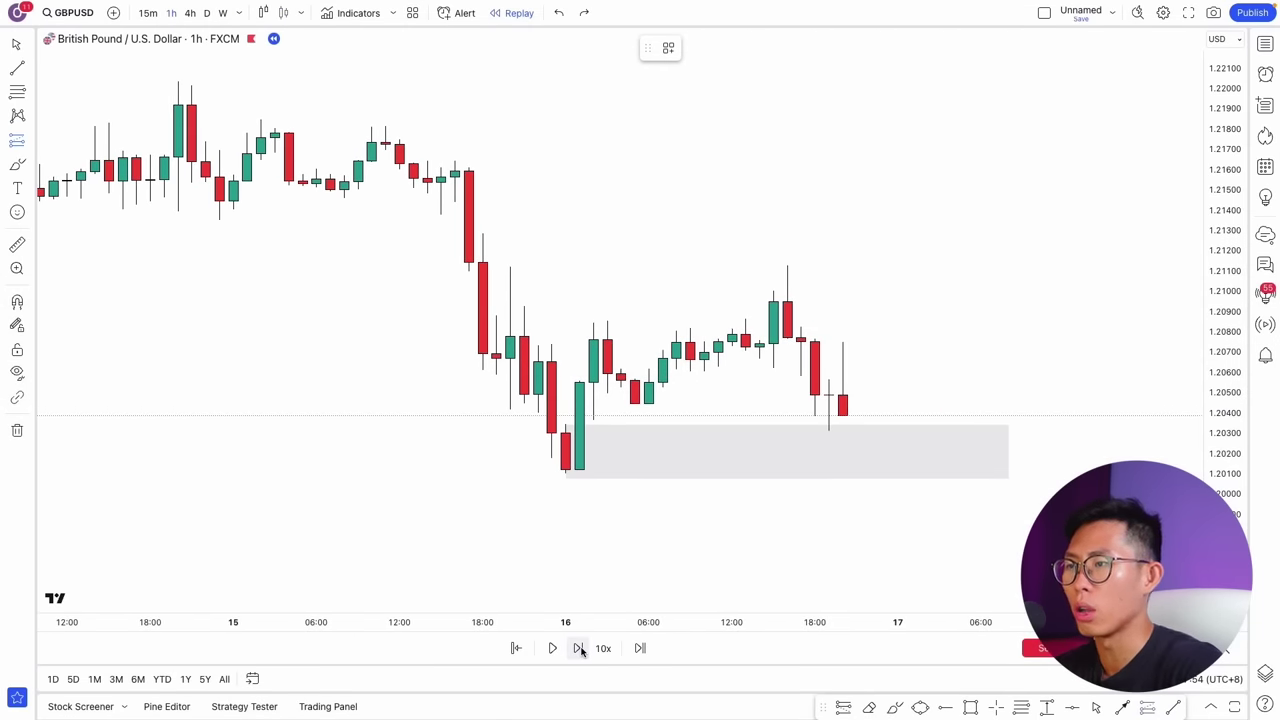
click(579, 648)
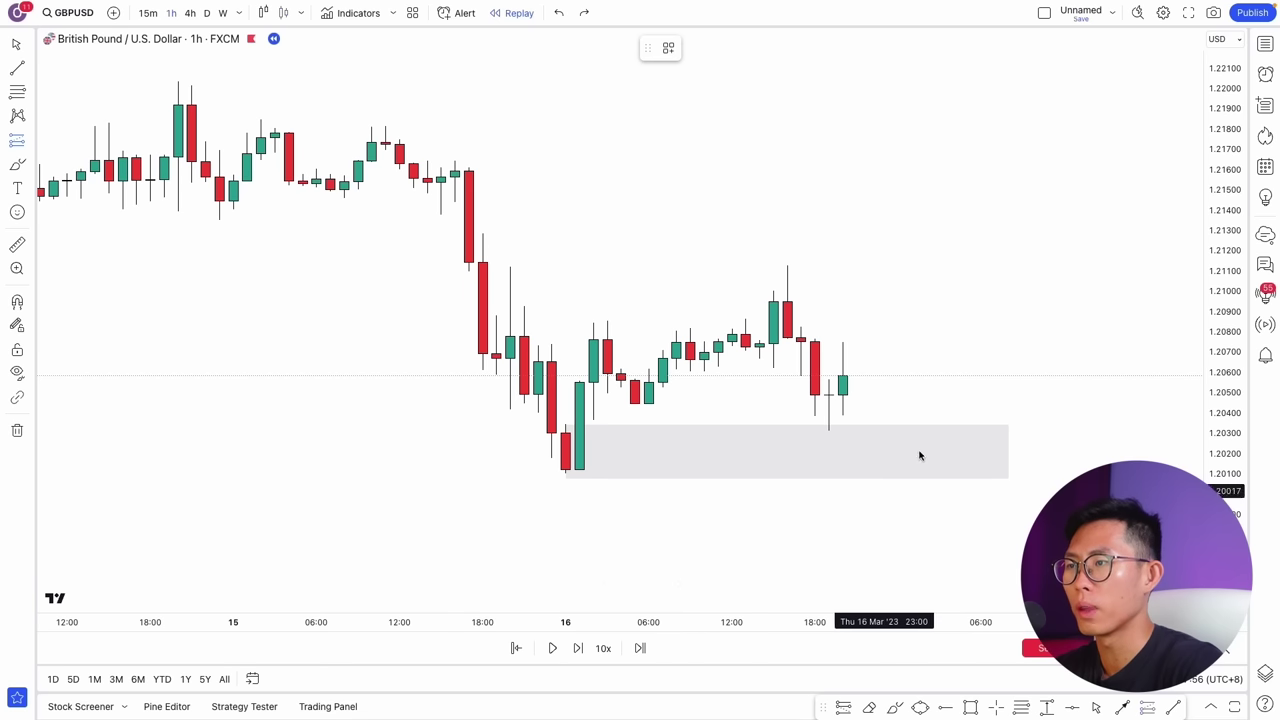
Step: Place a long position at the latest candle, entry 1.20596, with its stop loss at 1.20007 just below the demand zone
scroll(793, 408, up, 1)
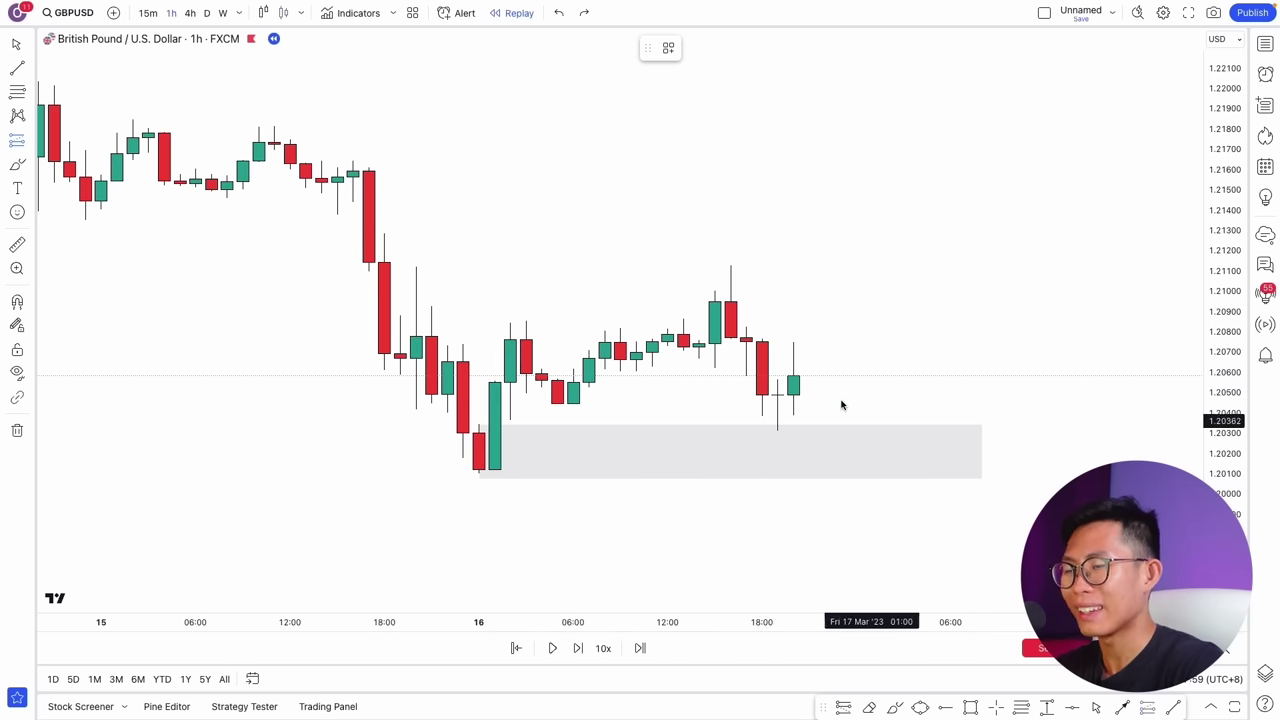
click(793, 375)
drag(793, 453, 794, 492)
Step: Draw a supply zone on the 14 Mar high candle, about 1.2200 to 1.2173, extended past the latest candle, and set the long's take profit to 1.21914
scroll(737, 488, down, 2)
scroll(735, 490, down, 1)
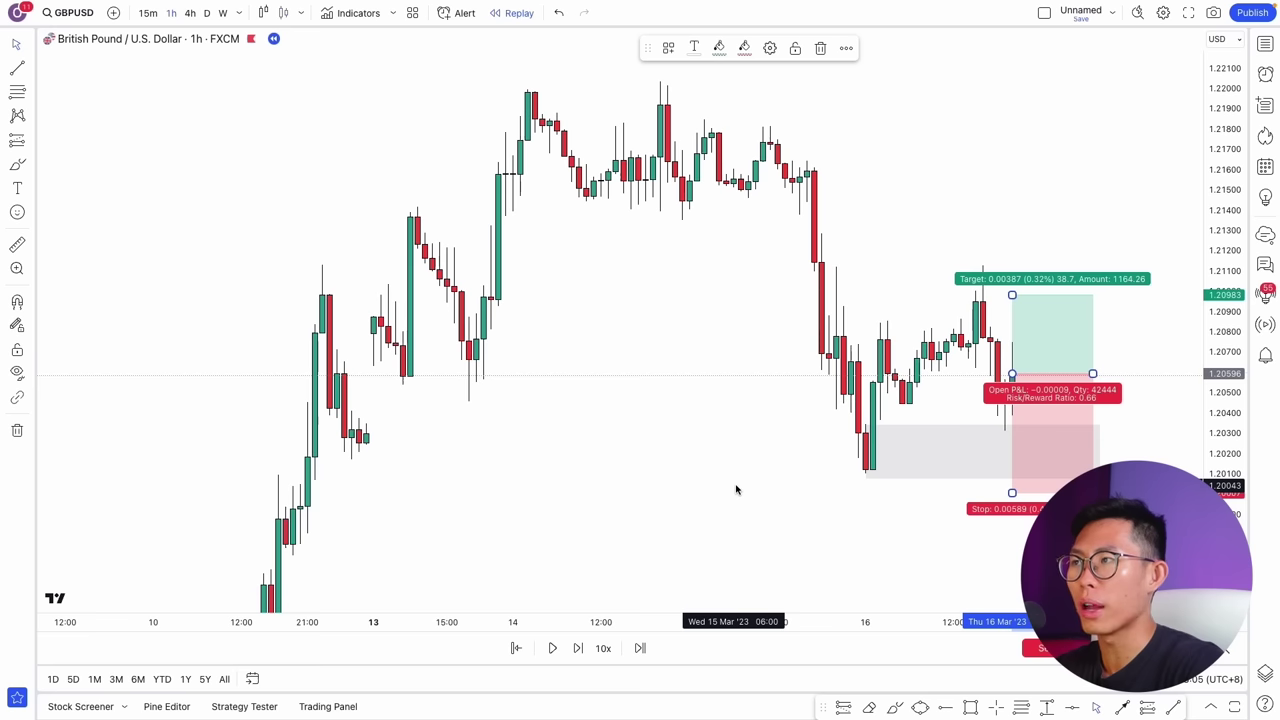
scroll(737, 488, up, 3)
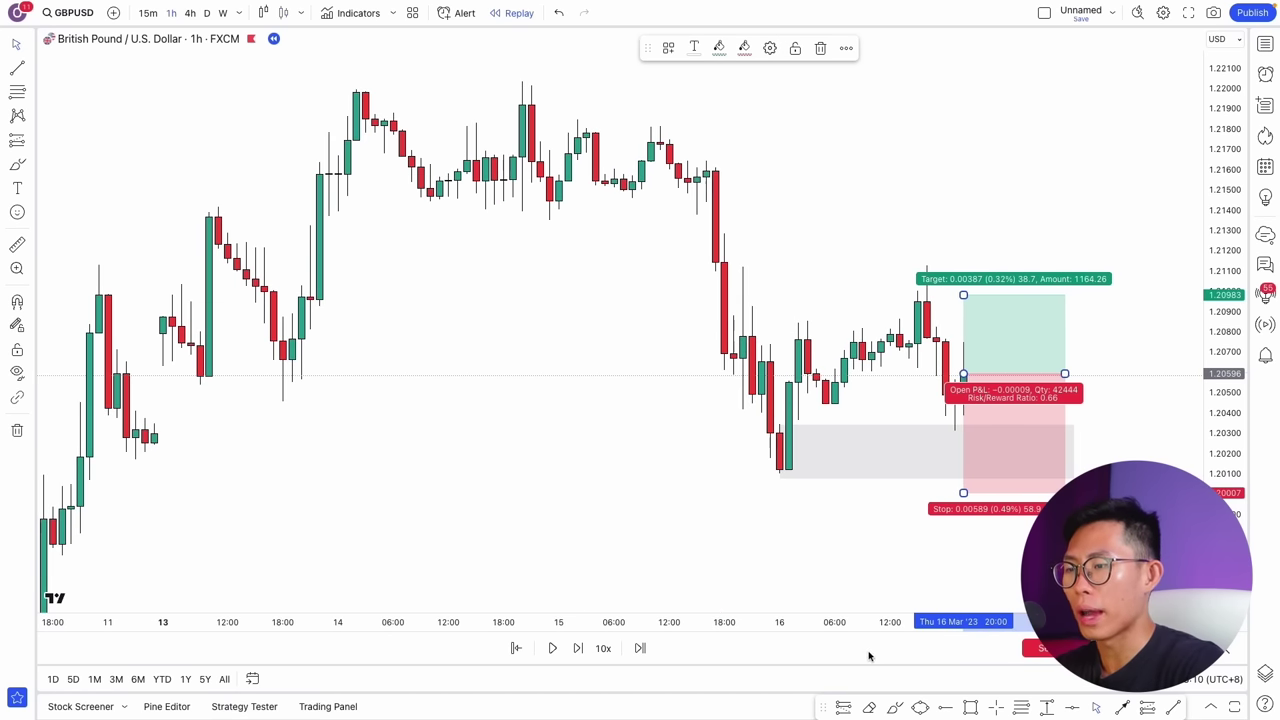
click(970, 707)
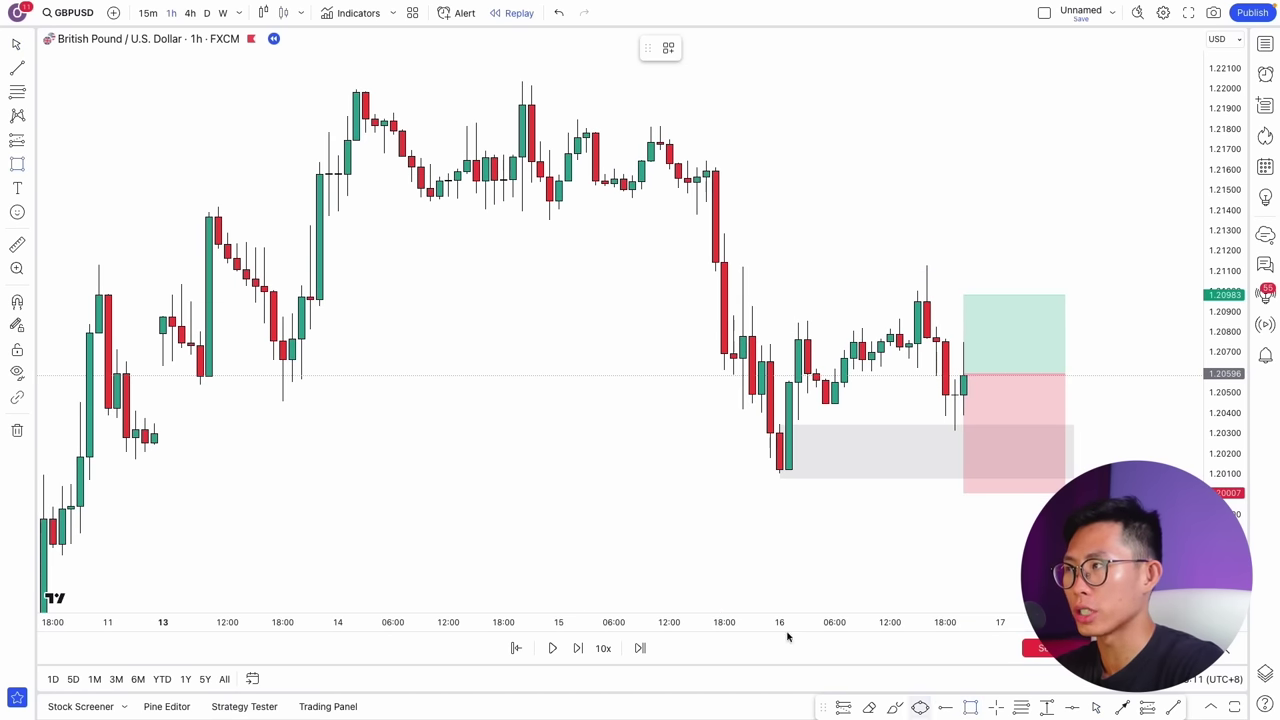
click(356, 89)
click(356, 143)
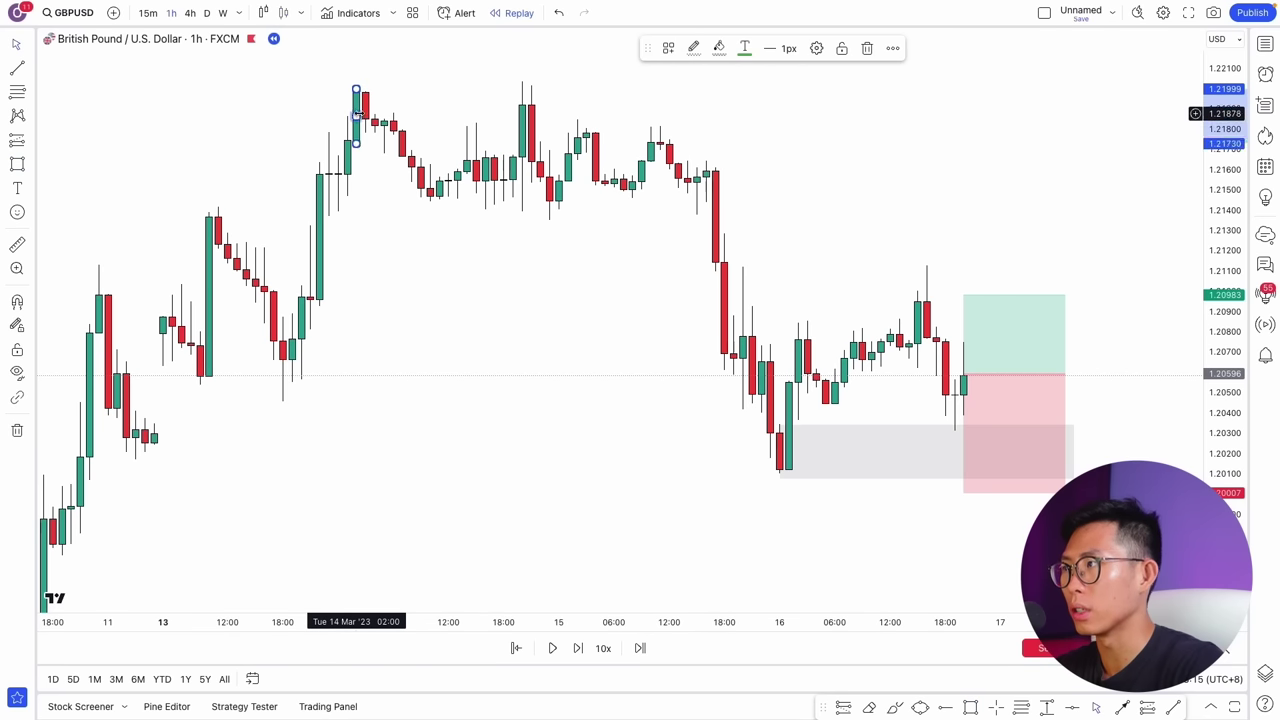
drag(357, 115, 1171, 137)
drag(1039, 214, 714, 214)
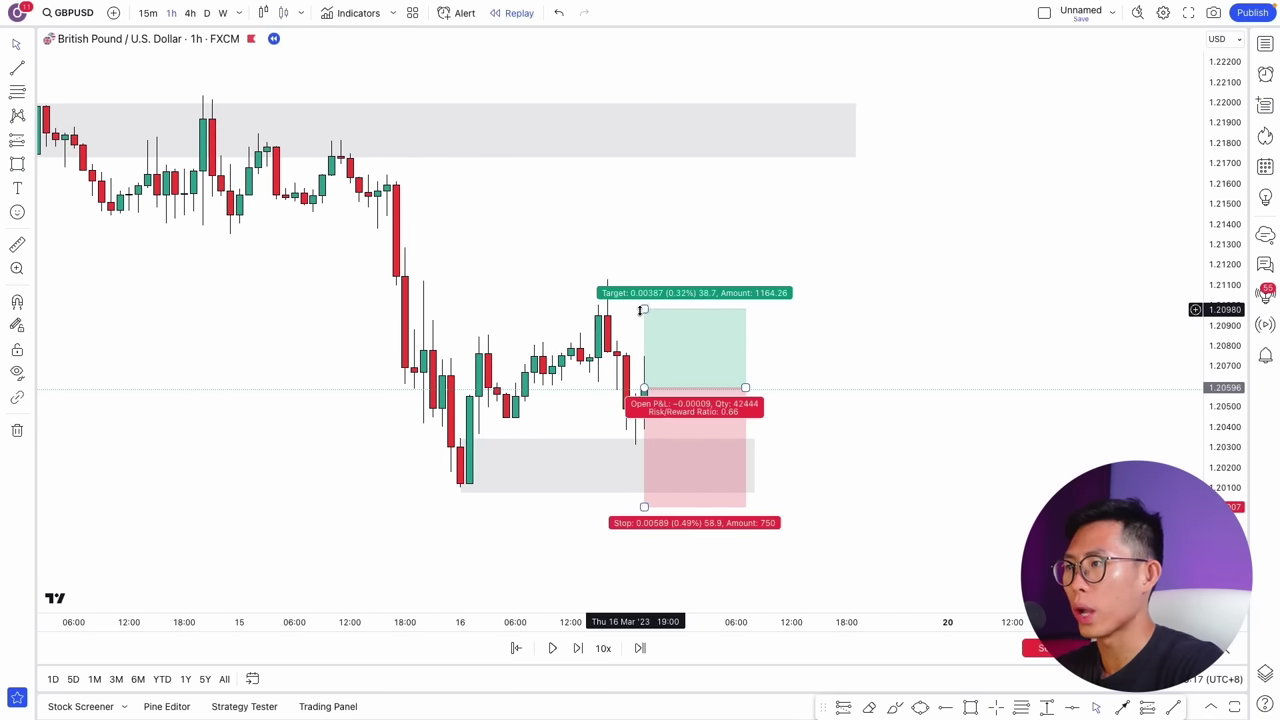
drag(641, 311, 617, 120)
drag(618, 249, 688, 239)
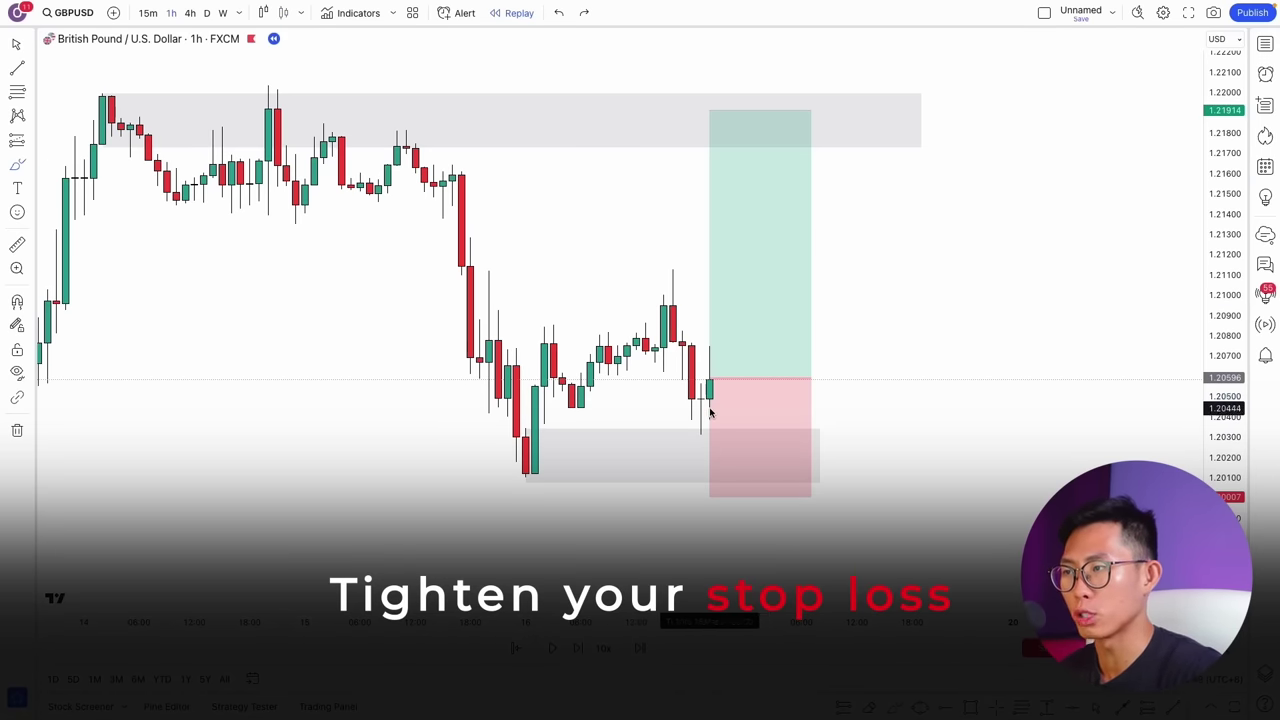
Step: Sketch an upward arrow from the latest candle for the expected rise, and remove the sketch
mouse_move(709, 405)
mouse_down()
mouse_move(746, 318)
mouse_move(765, 330)
mouse_up()
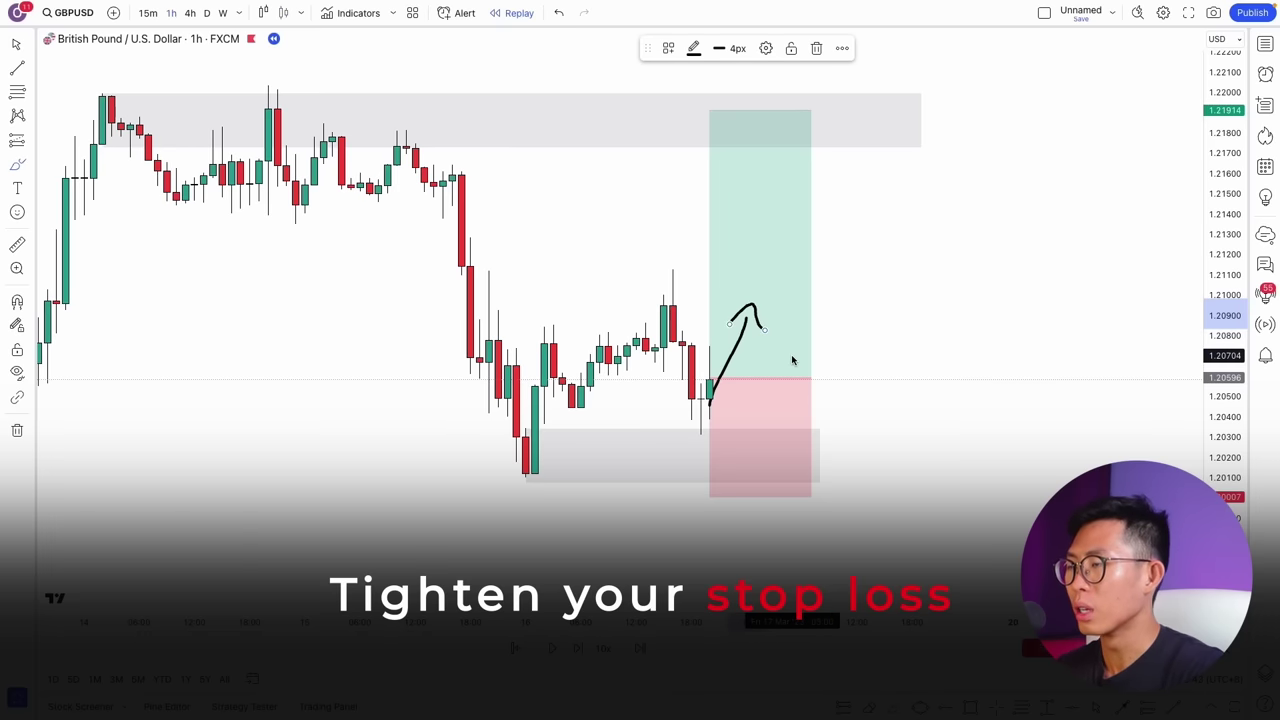
key(ctrl+z)
key(ctrl+z)
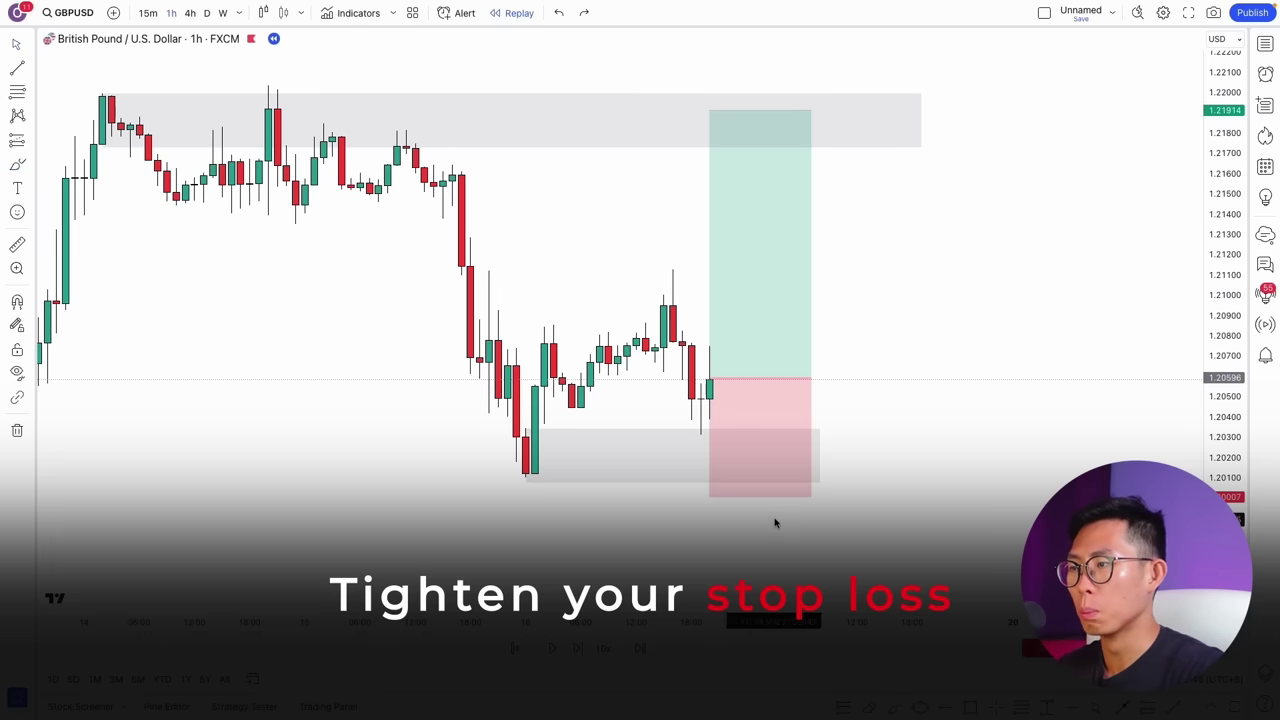
Step: Tighten the long position's stop loss to 1.20224, inside the demand zone
click(716, 497)
drag(709, 496, 709, 444)
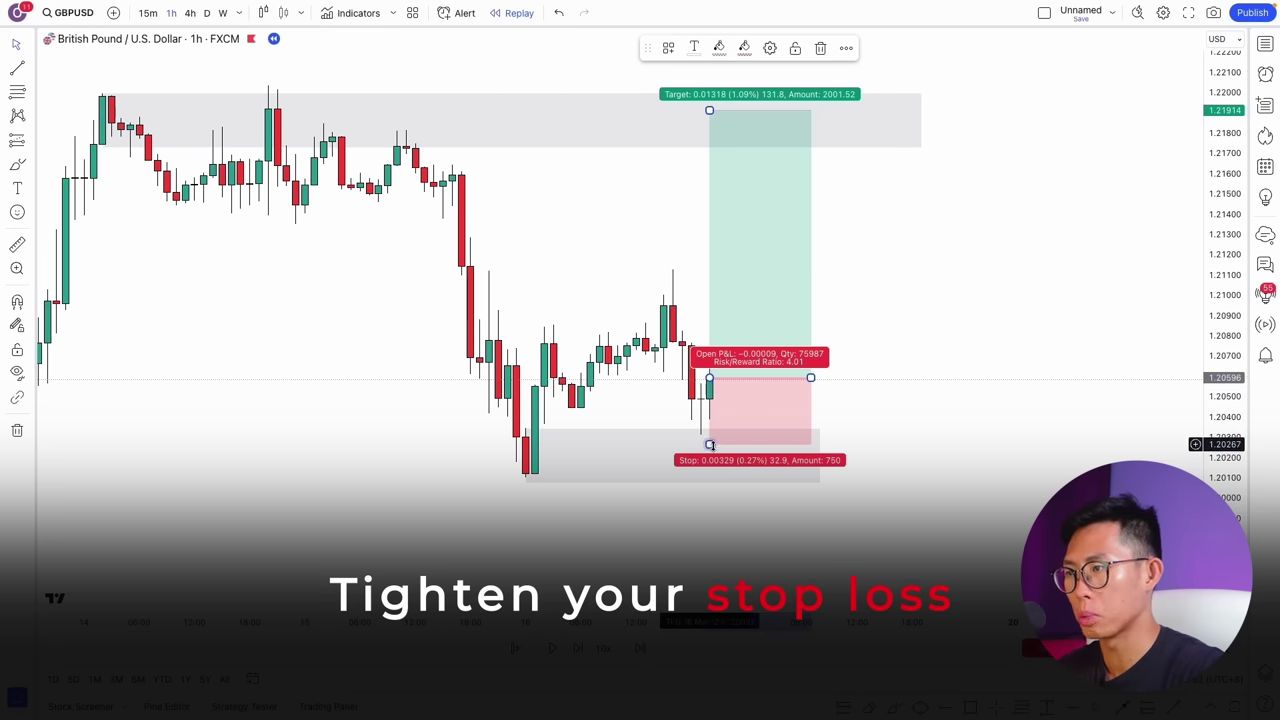
drag(710, 444, 710, 452)
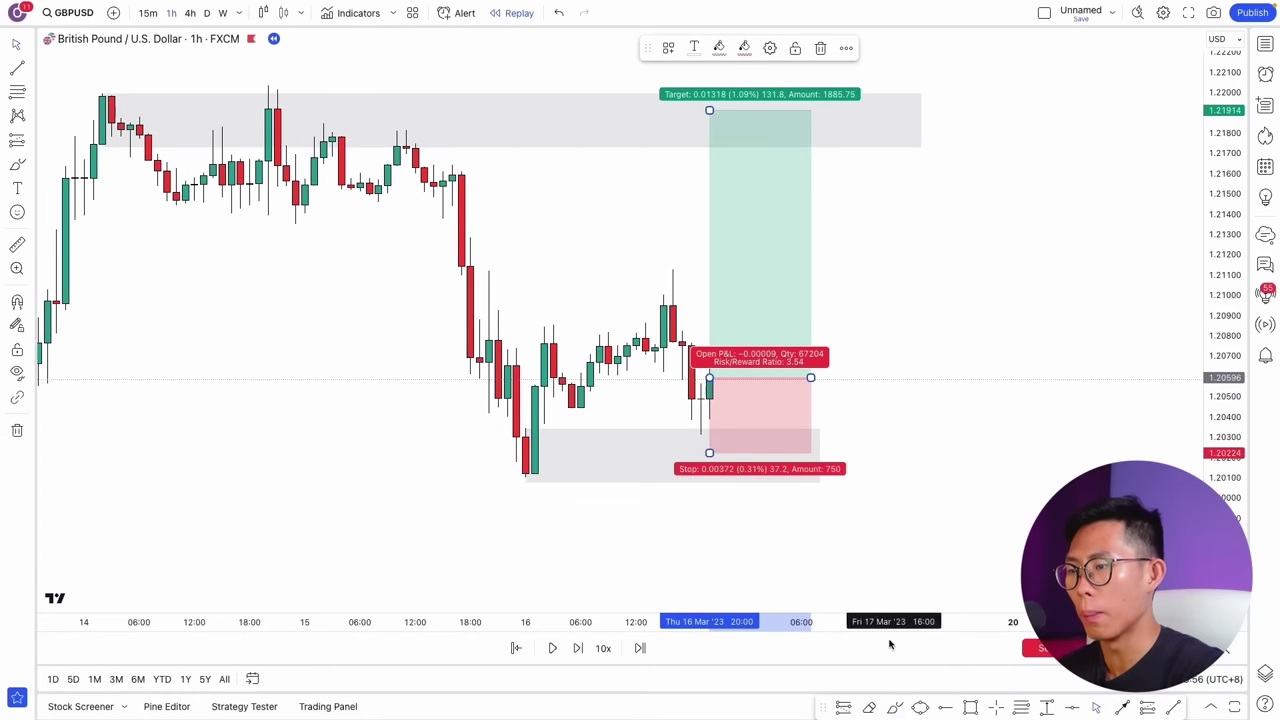
Step: Sketch possible price paths from the long entry, including a rise that reverses through the stop loss, and remove the sketches
click(895, 707)
drag(703, 351, 801, 187)
drag(767, 191, 820, 203)
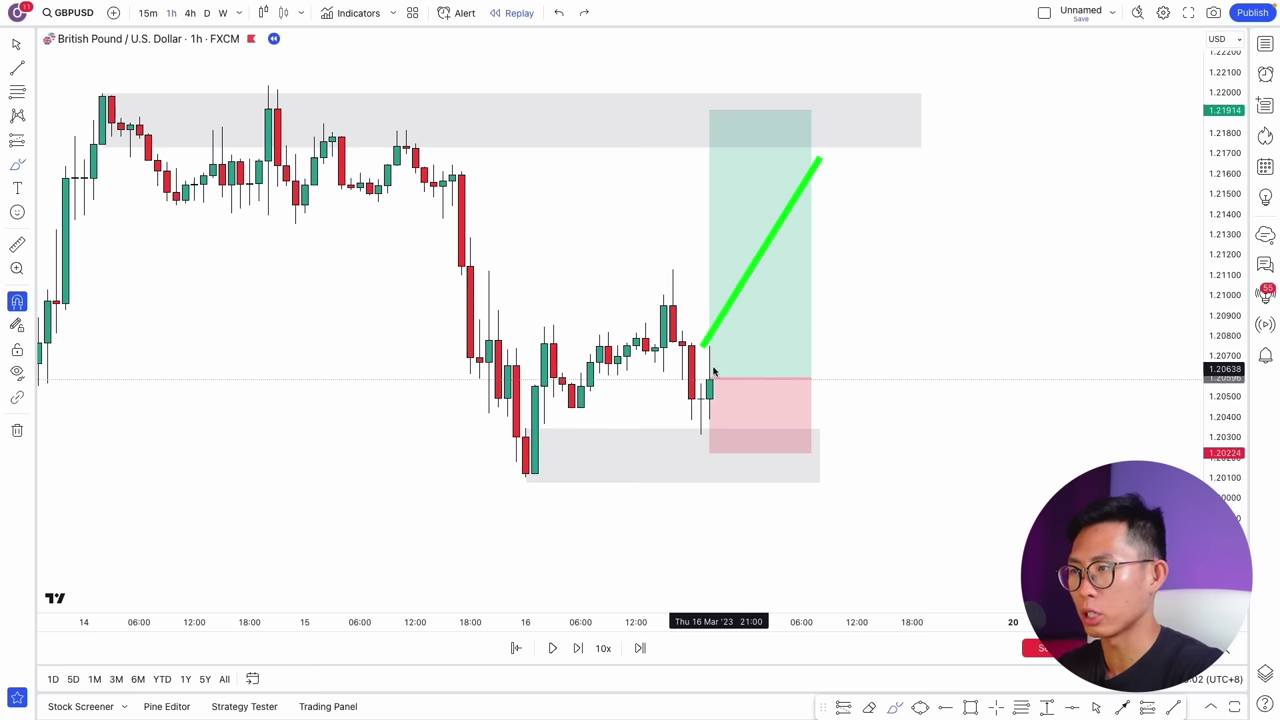
mouse_move(710, 362)
mouse_down()
mouse_move(728, 310)
mouse_move(751, 291)
mouse_up()
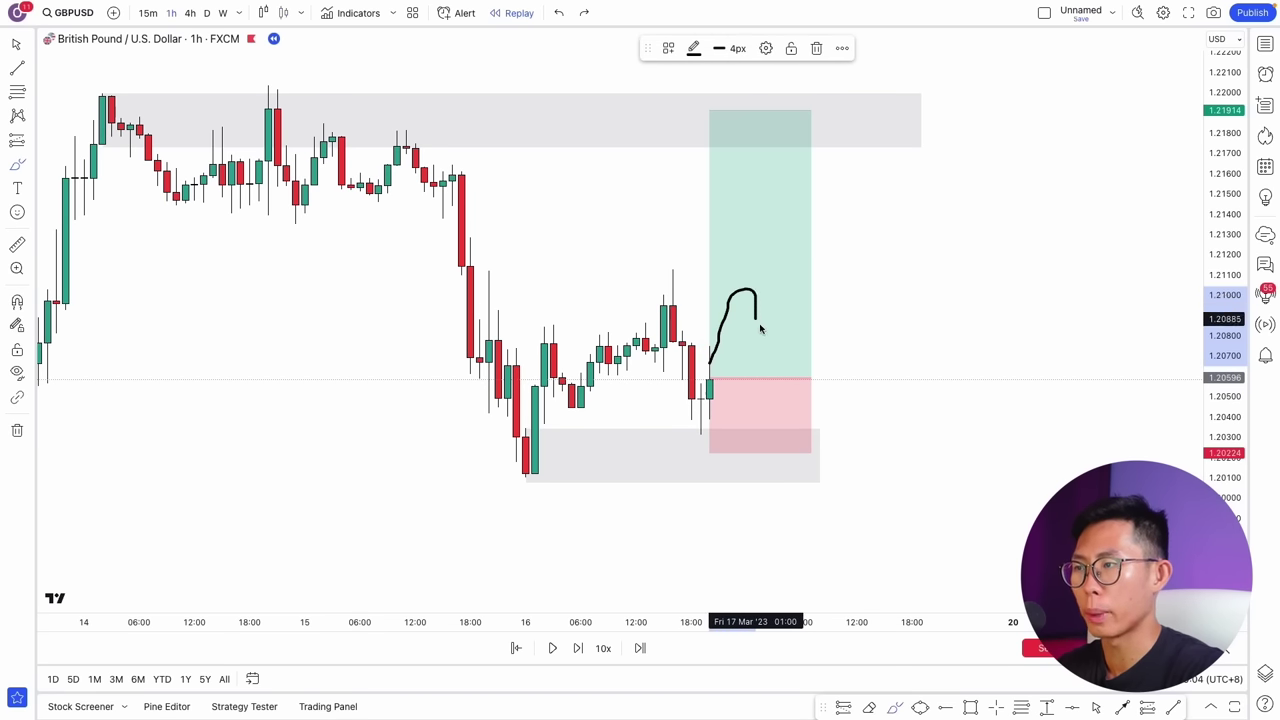
drag(769, 402, 774, 446)
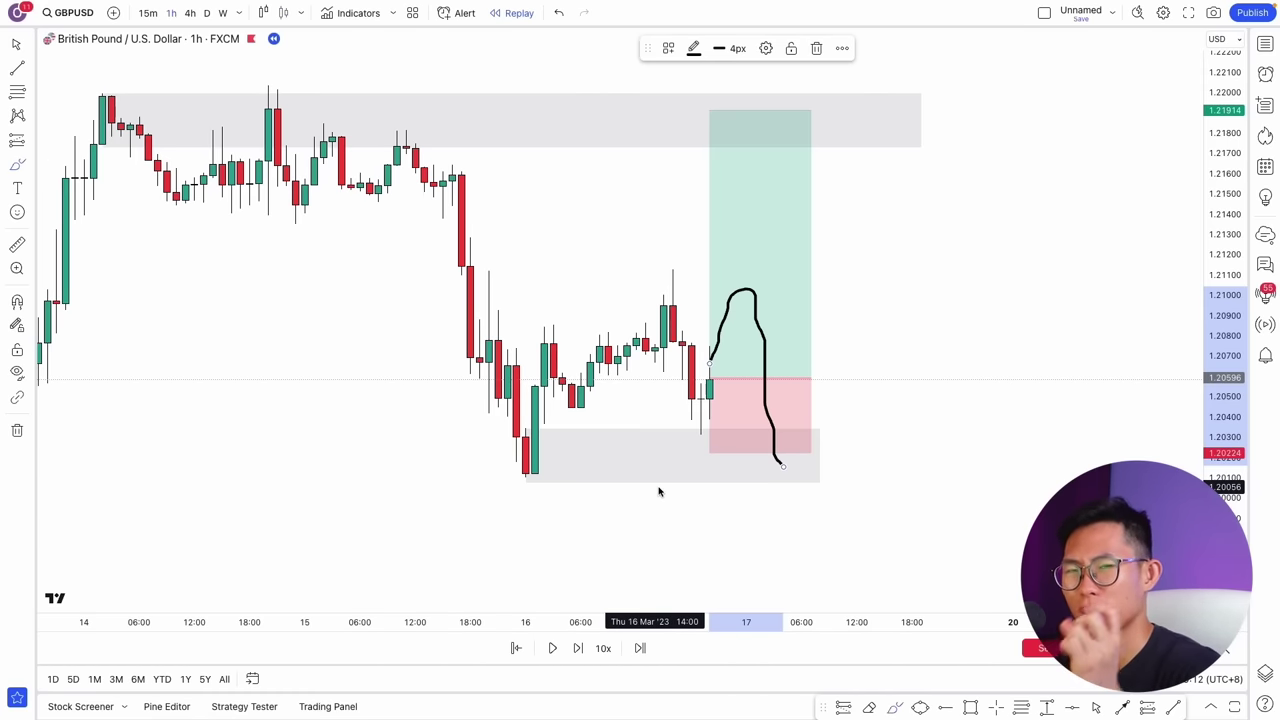
key(ctrl+z)
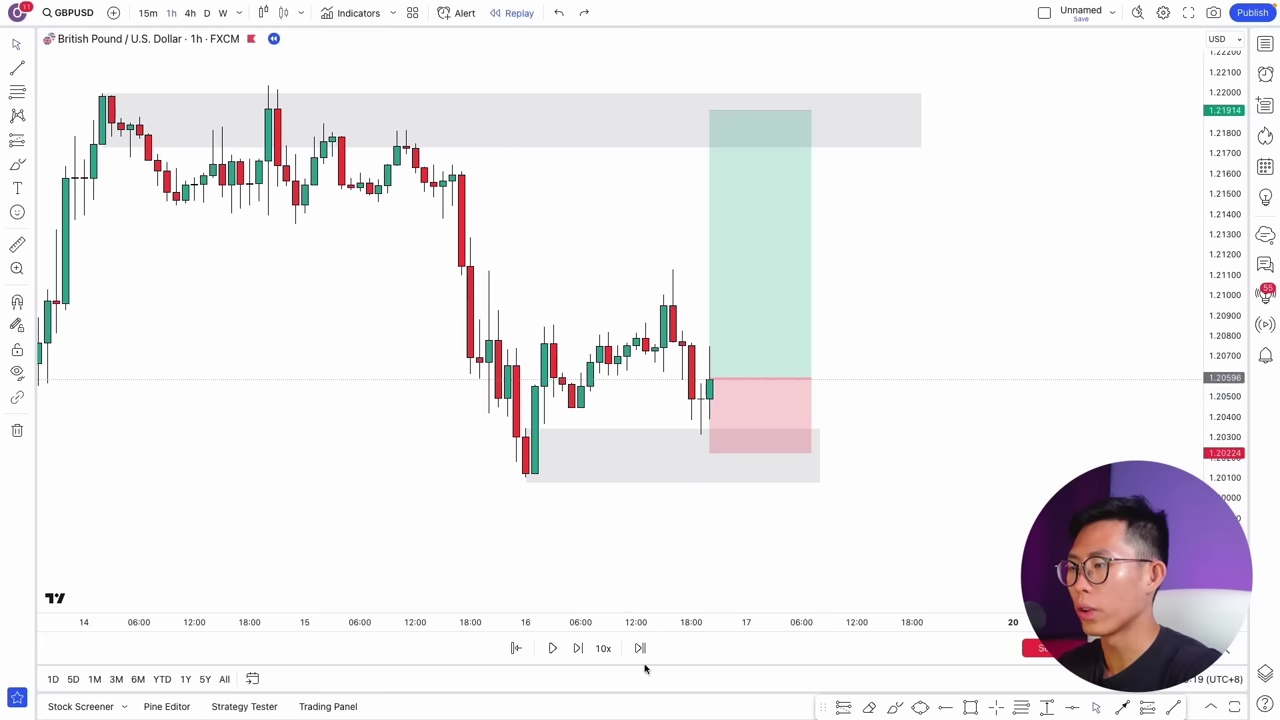
Step: Play the replay until price reaches the take profit in the supply zone, extending the long position's time span past the candles along the way
click(550, 653)
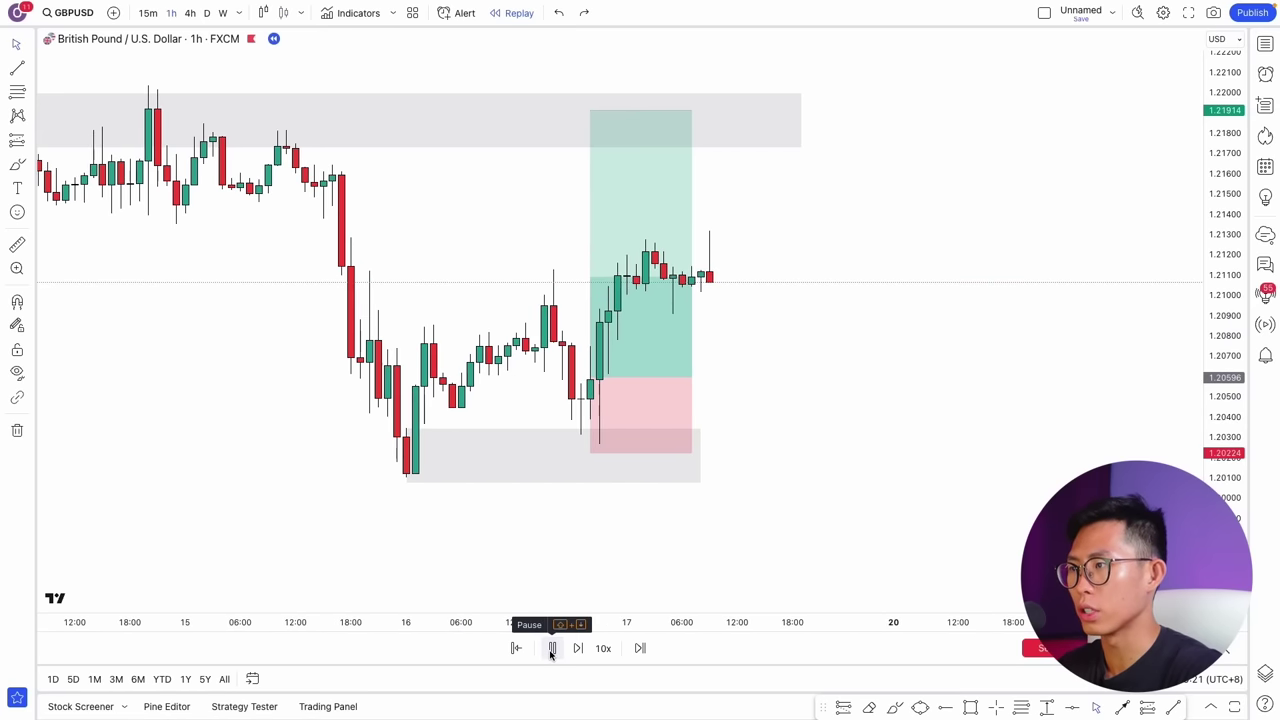
click(551, 648)
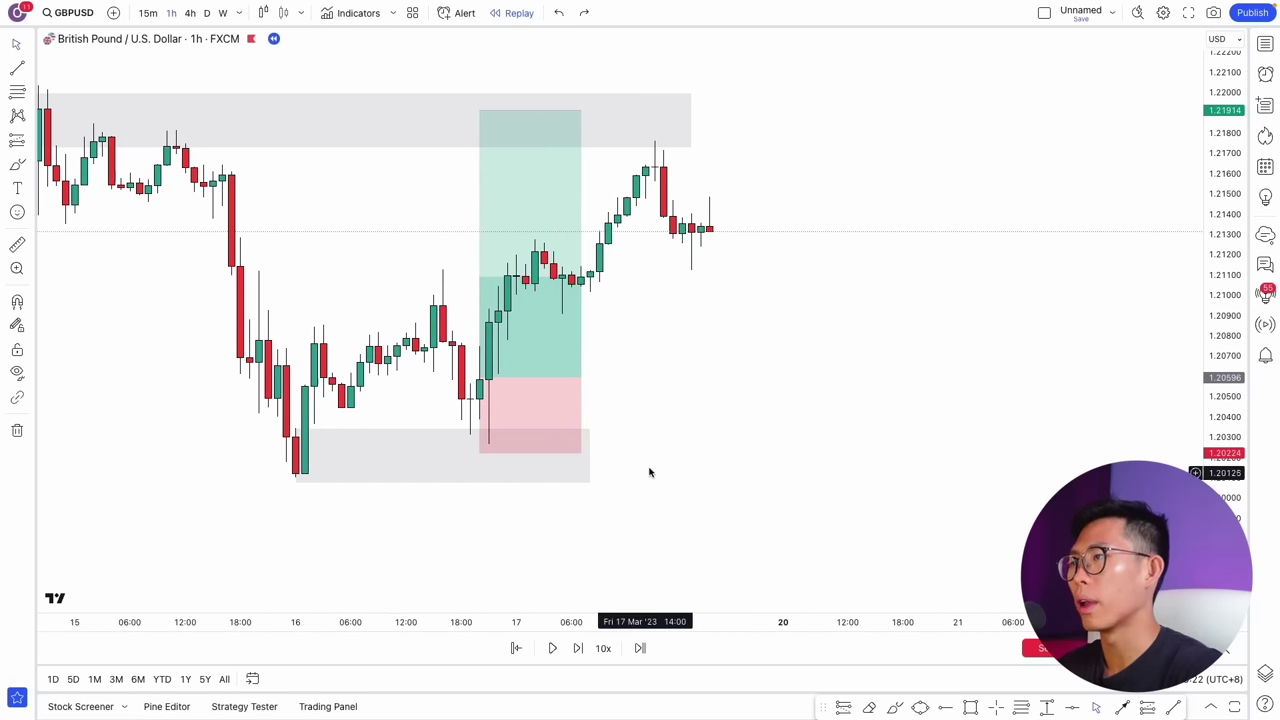
click(478, 445)
drag(599, 379, 783, 378)
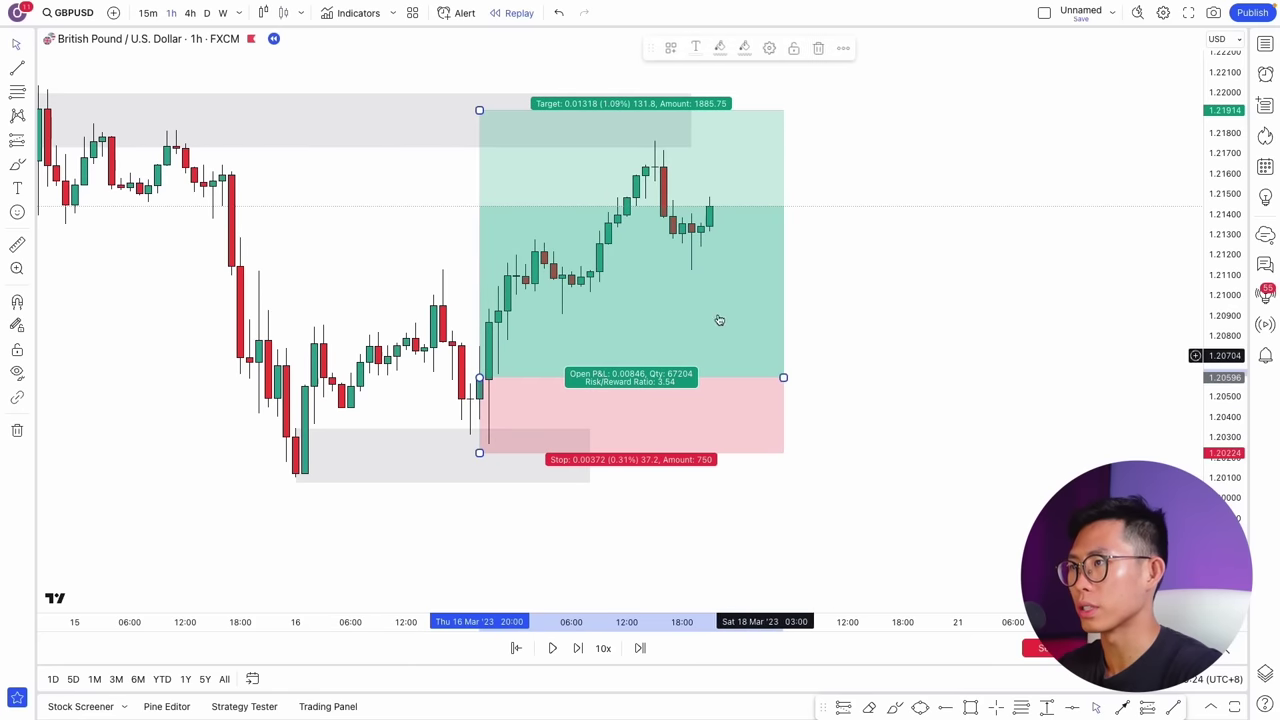
click(551, 648)
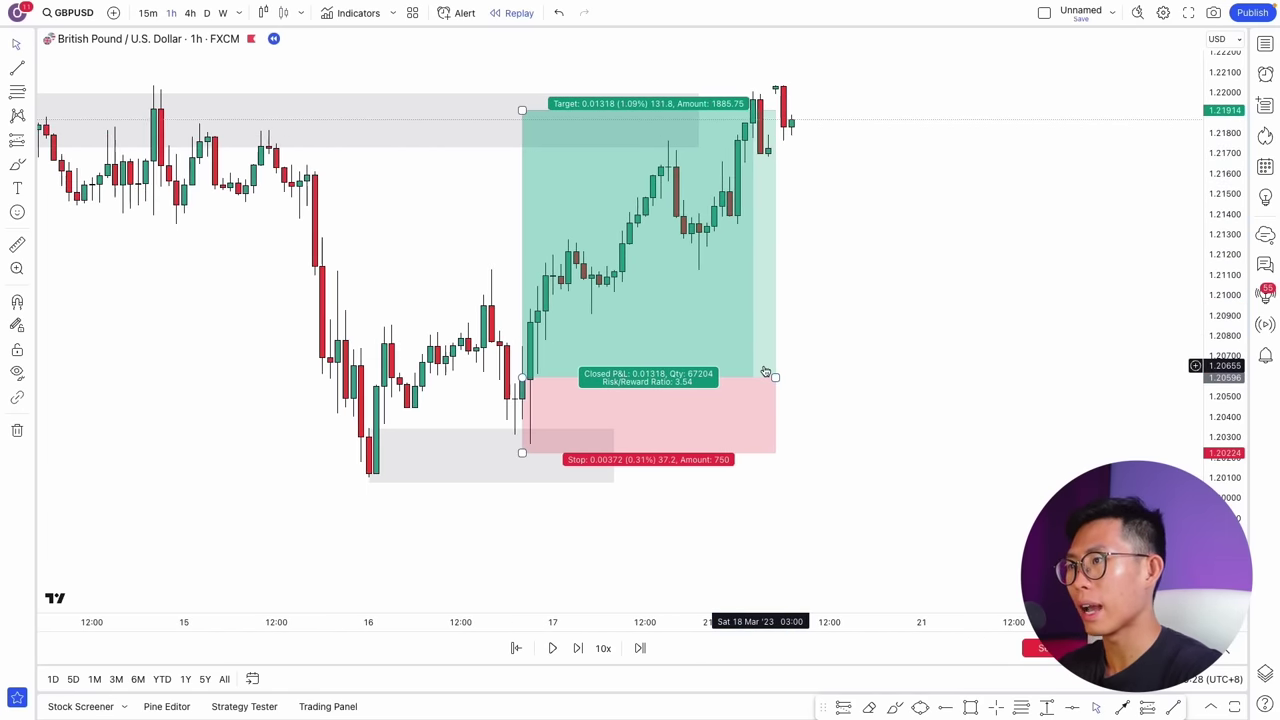
click(886, 308)
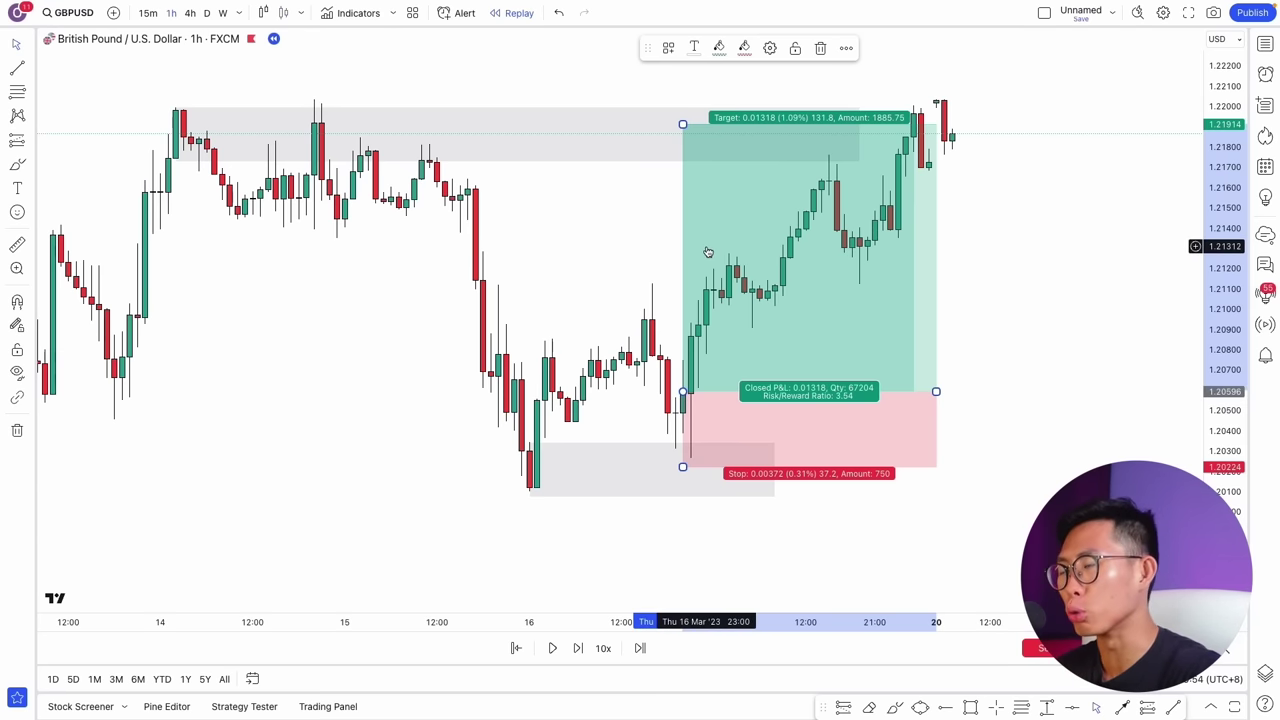
Step: Draw a supply zone on the 3 Feb candle before the huge drop, 1.22641 to 1.22446, and extend it indefinitely to the right
click(574, 266)
drag(580, 266, 757, 266)
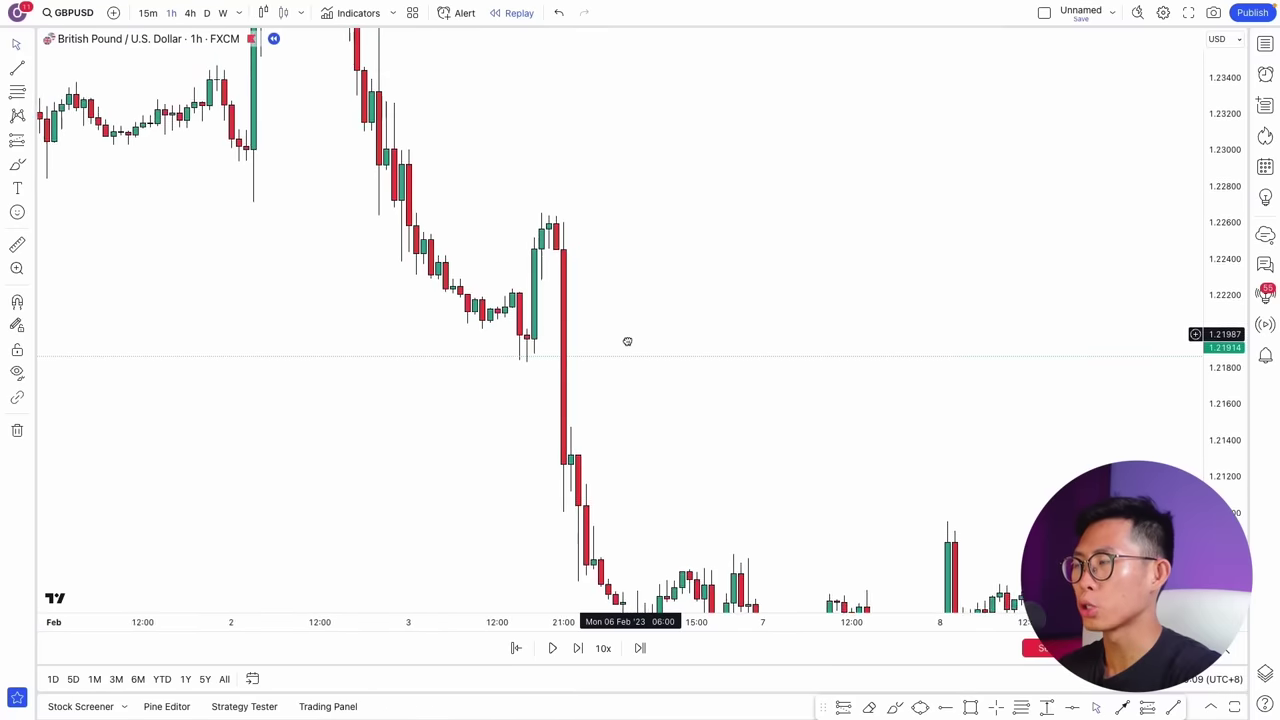
drag(629, 340, 651, 378)
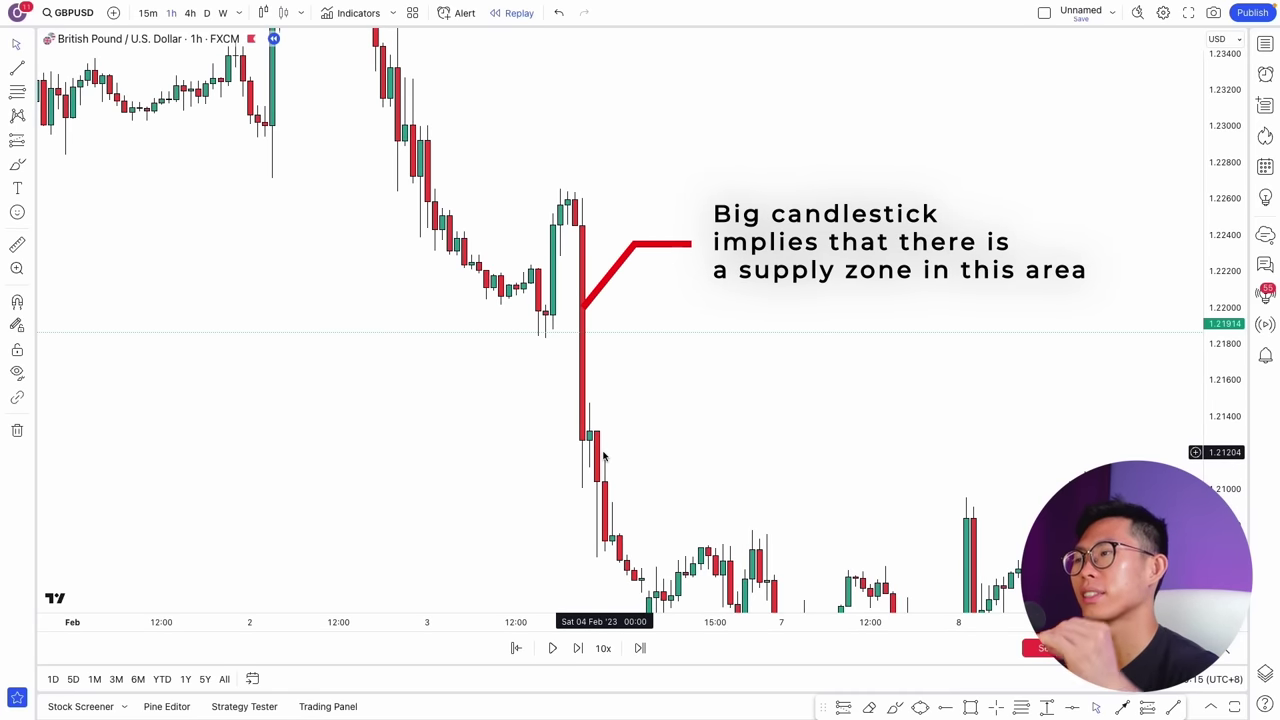
click(970, 707)
drag(574, 191, 619, 227)
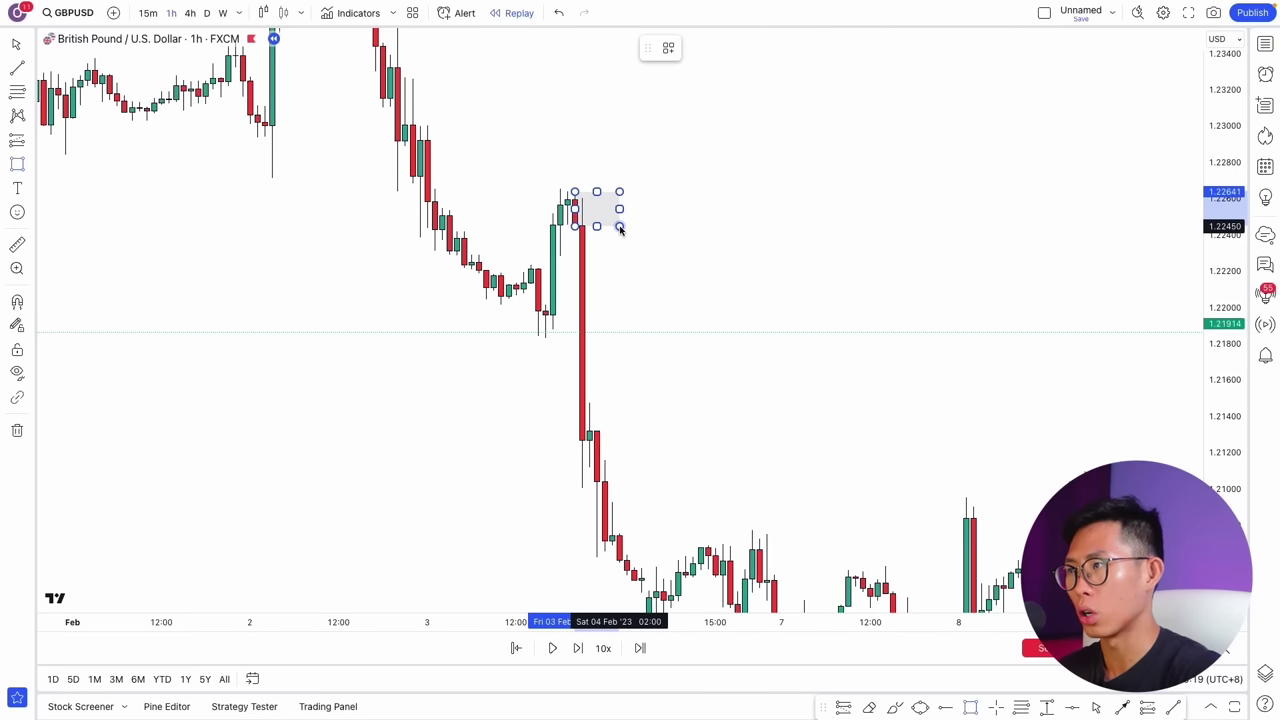
double_click(619, 227)
click(556, 280)
click(591, 380)
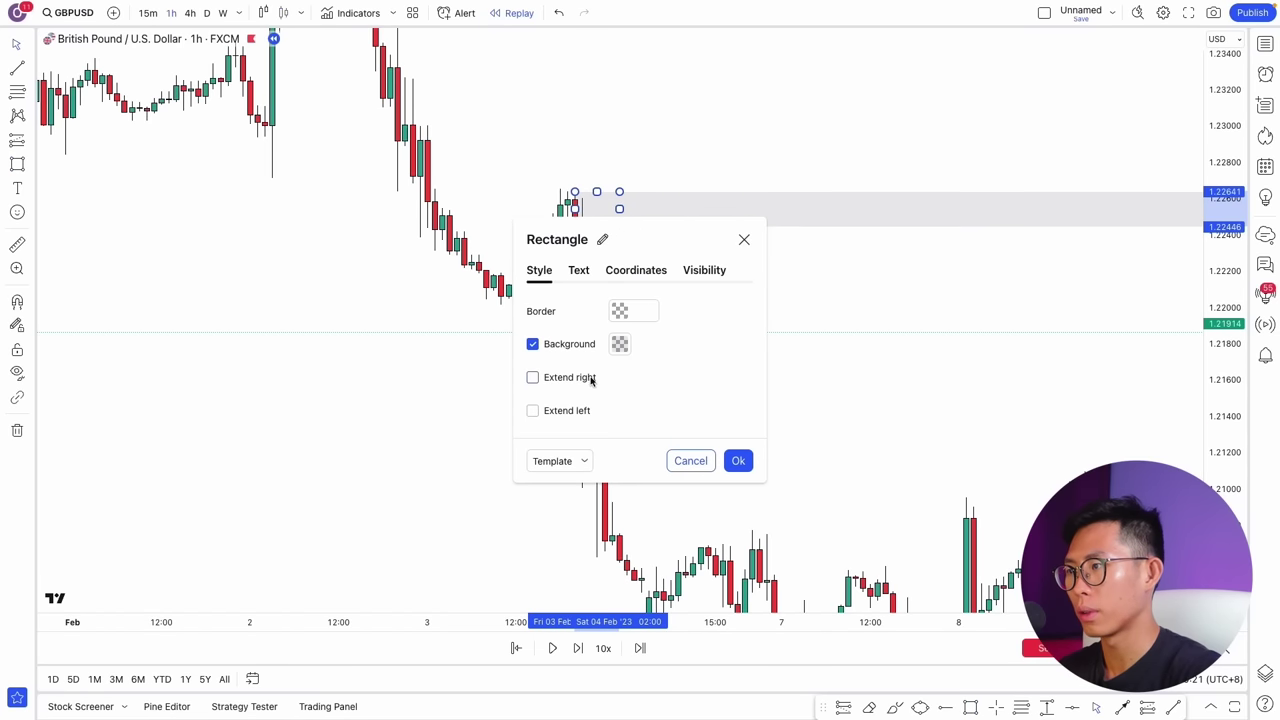
click(738, 462)
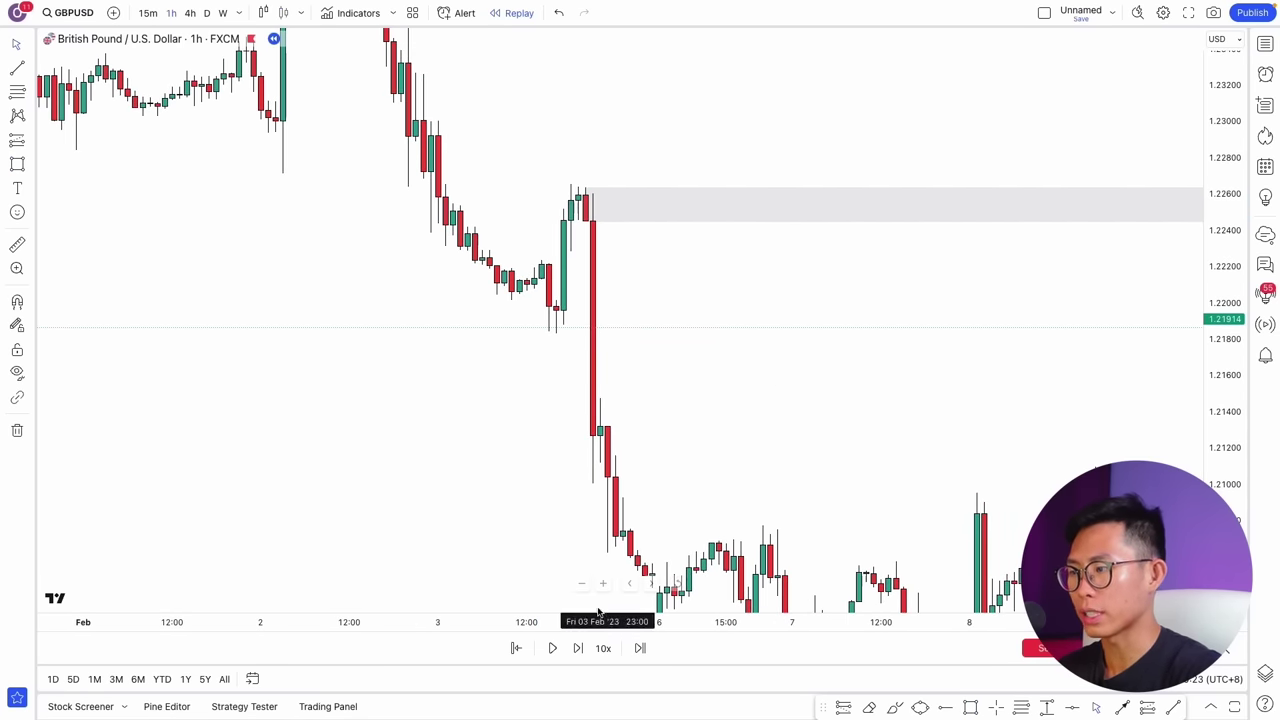
Step: Follow price forward from the 3 Feb drop to 14 Feb to check where it returns to the supply zone
click(895, 707)
mouse_move(750, 571)
mouse_down()
mouse_move(811, 566)
mouse_move(932, 204)
mouse_move(941, 216)
mouse_up()
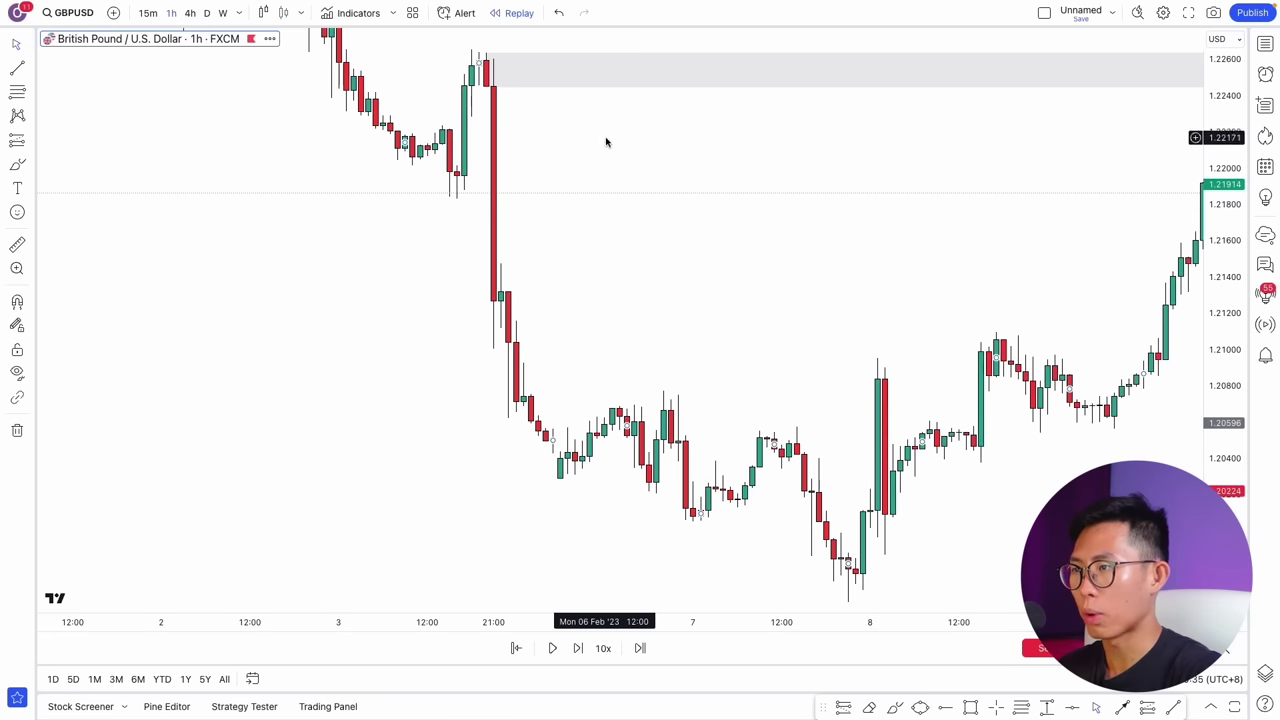
drag(1017, 277, 838, 353)
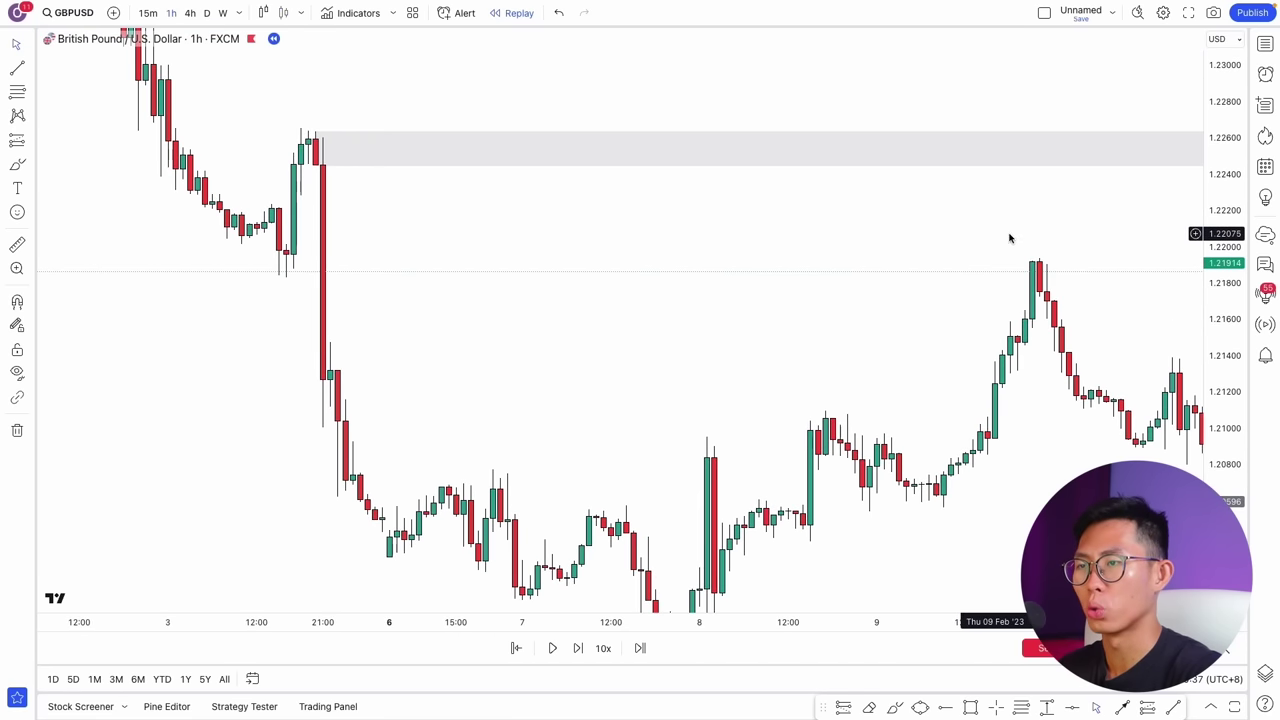
drag(1009, 234, 789, 245)
drag(936, 289, 511, 223)
drag(738, 250, 741, 327)
drag(917, 163, 1094, 190)
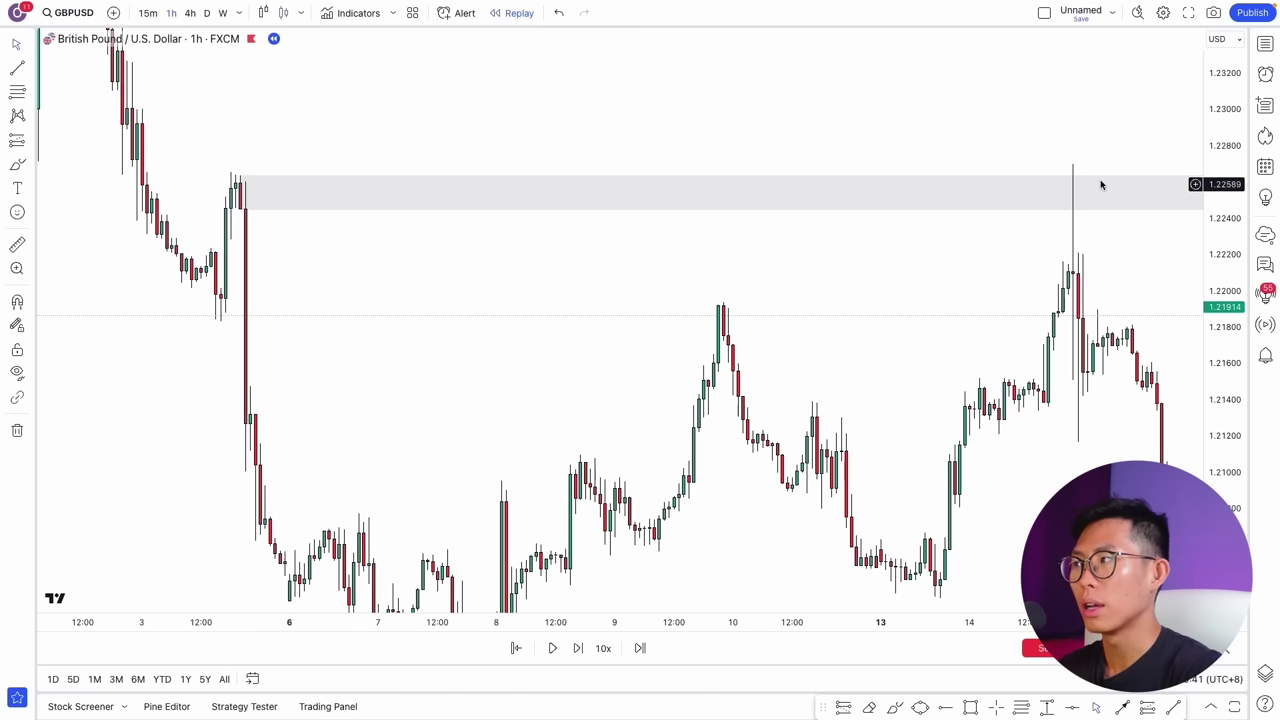
drag(1038, 243, 994, 123)
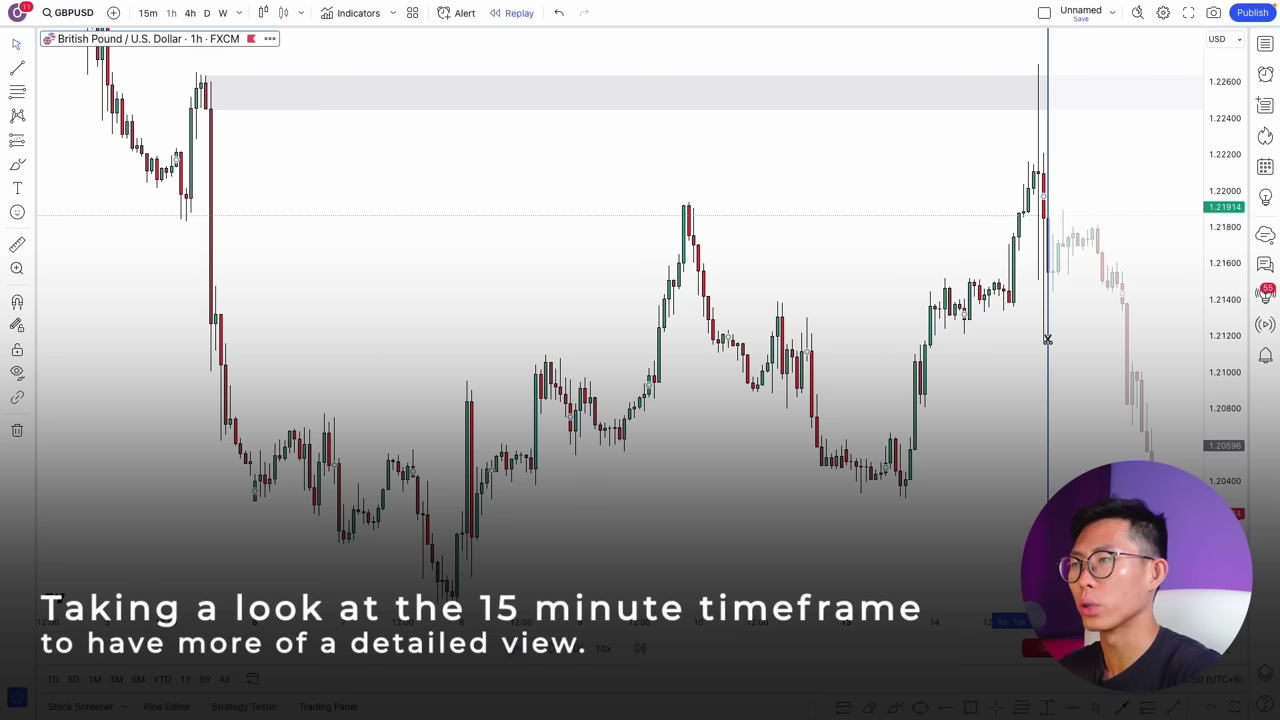
Step: Cut the replay just after the 14 Feb touch of the supply zone and switch the chart to the 15-minute timeframe
click(1048, 339)
click(147, 14)
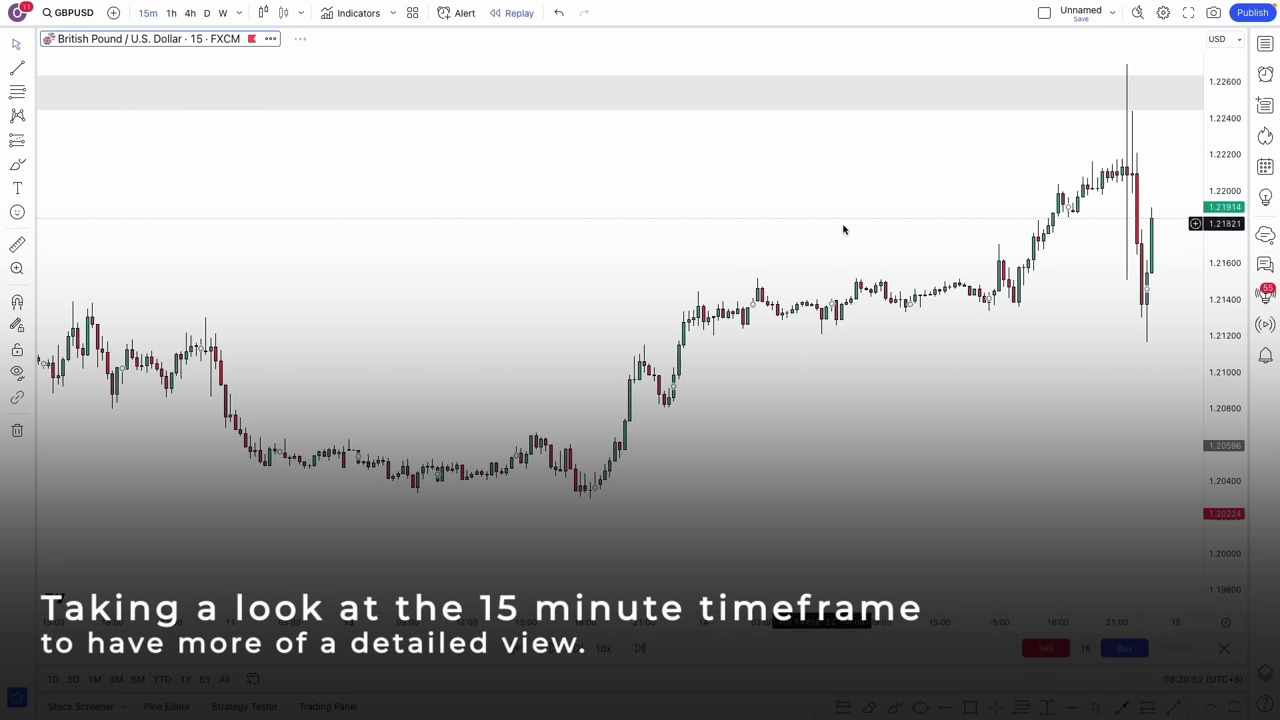
scroll(884, 251, up, 5)
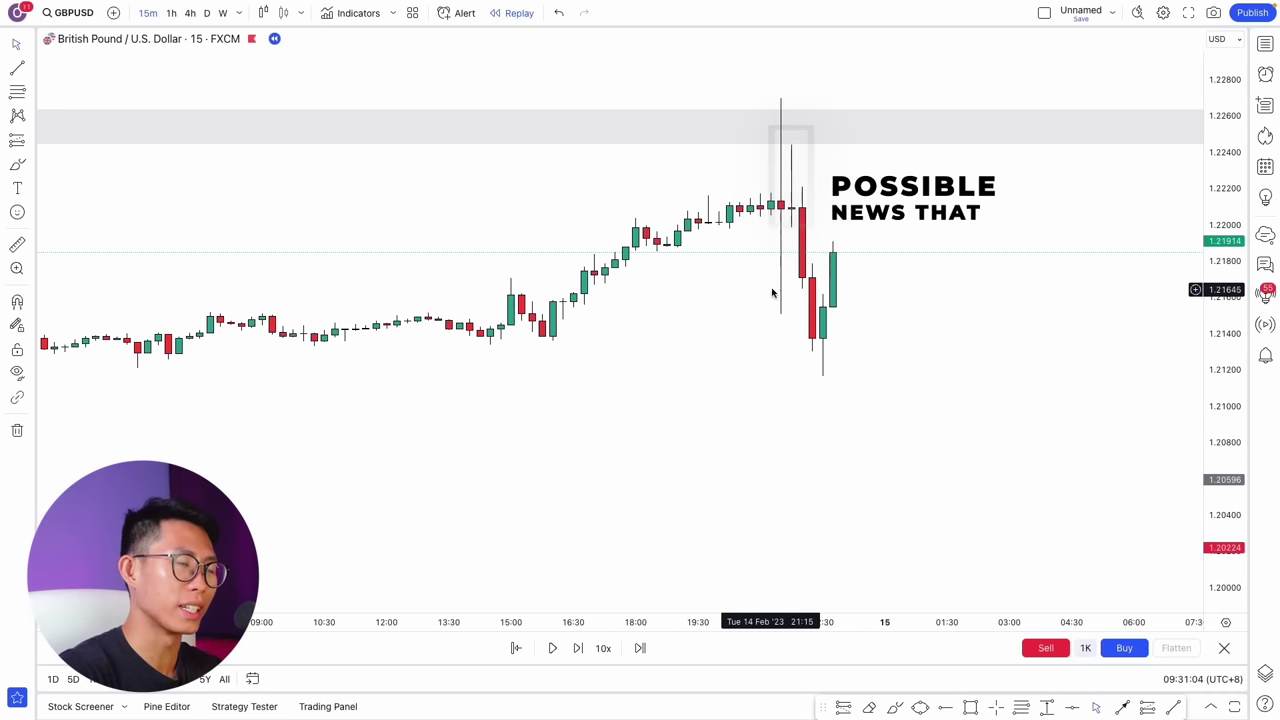
Step: Examine the long-wick candles and the following drop at the supply zone on 14 Feb
scroll(781, 130, down, 3)
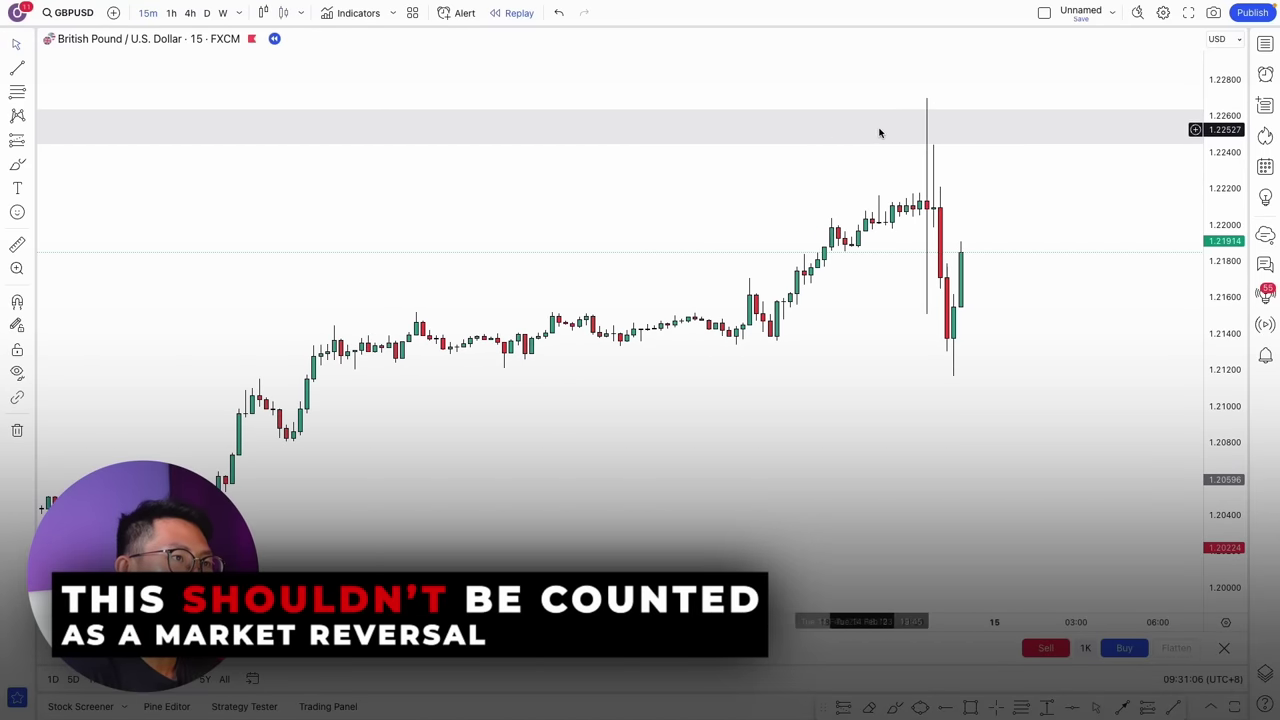
scroll(808, 134, down, 3)
scroll(946, 169, up, 4)
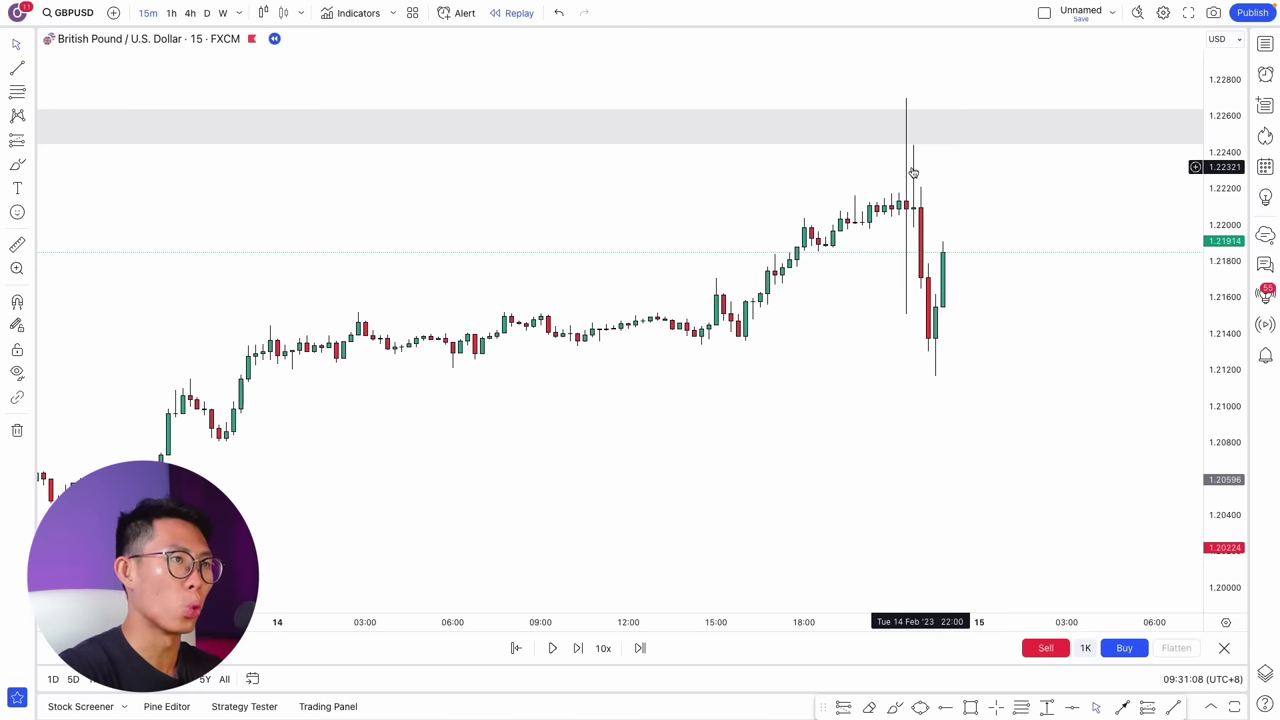
scroll(894, 165, up, 2)
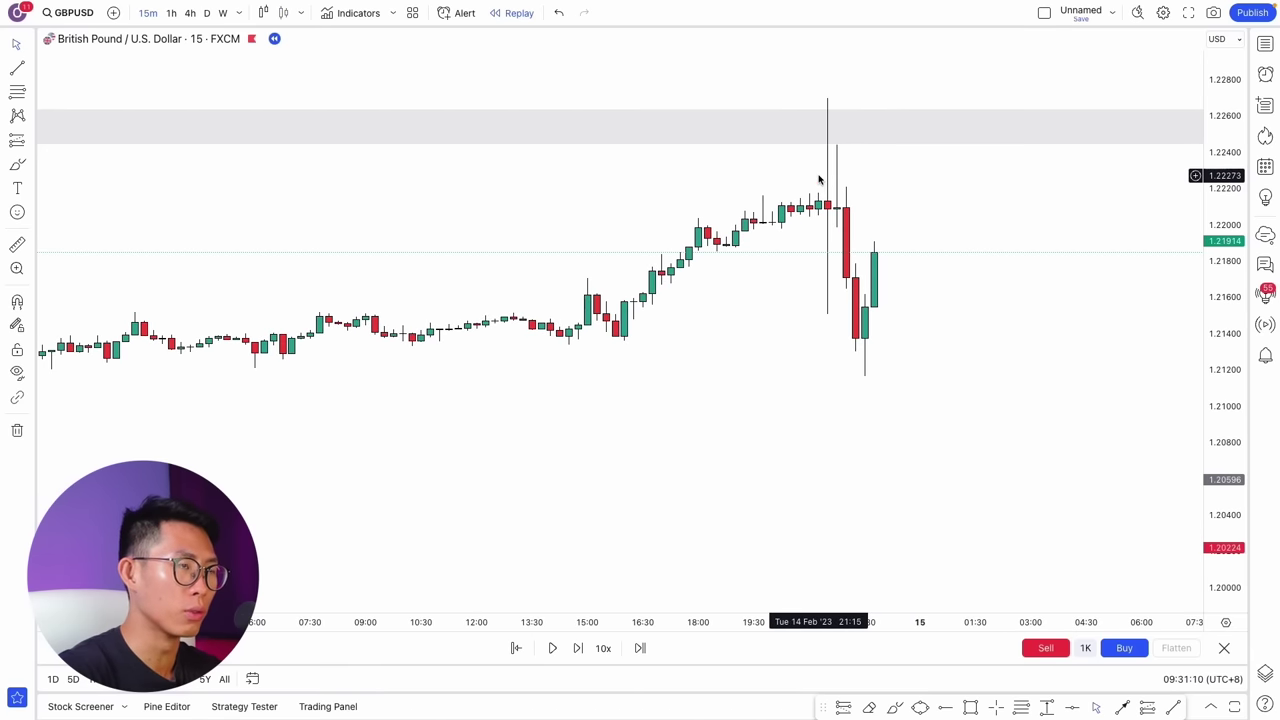
scroll(824, 154, up, 2)
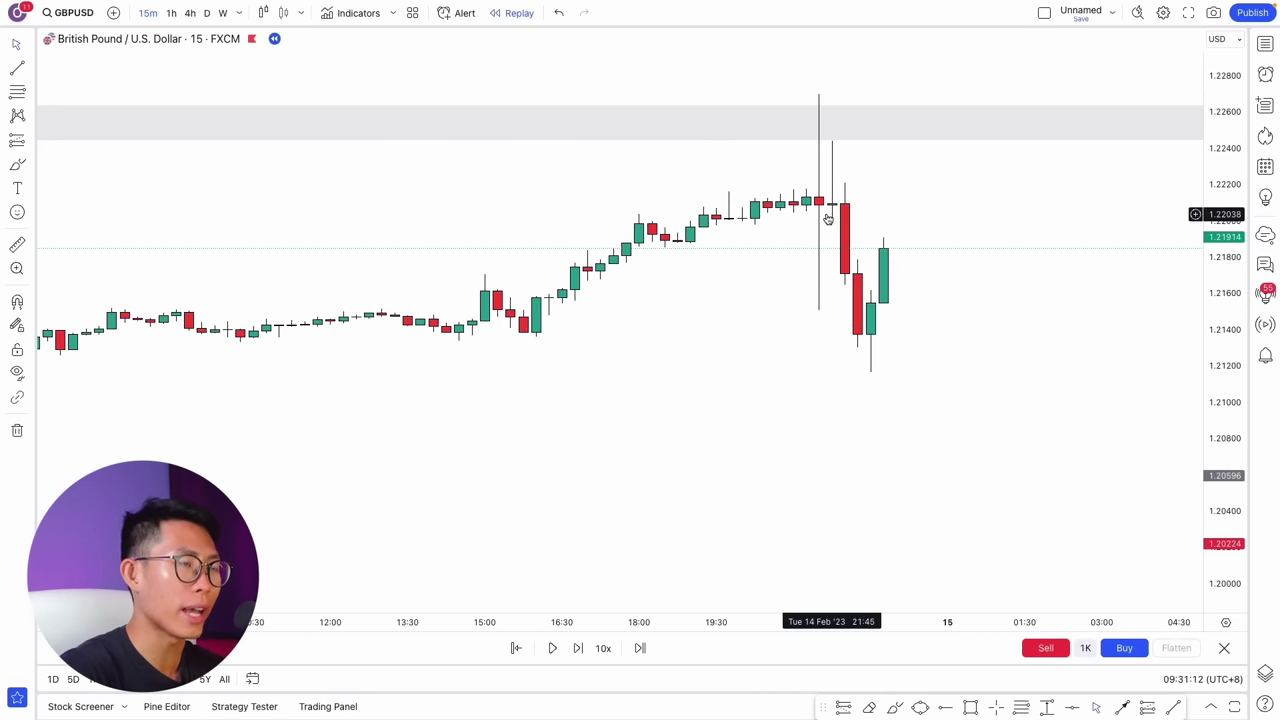
drag(830, 165, 906, 229)
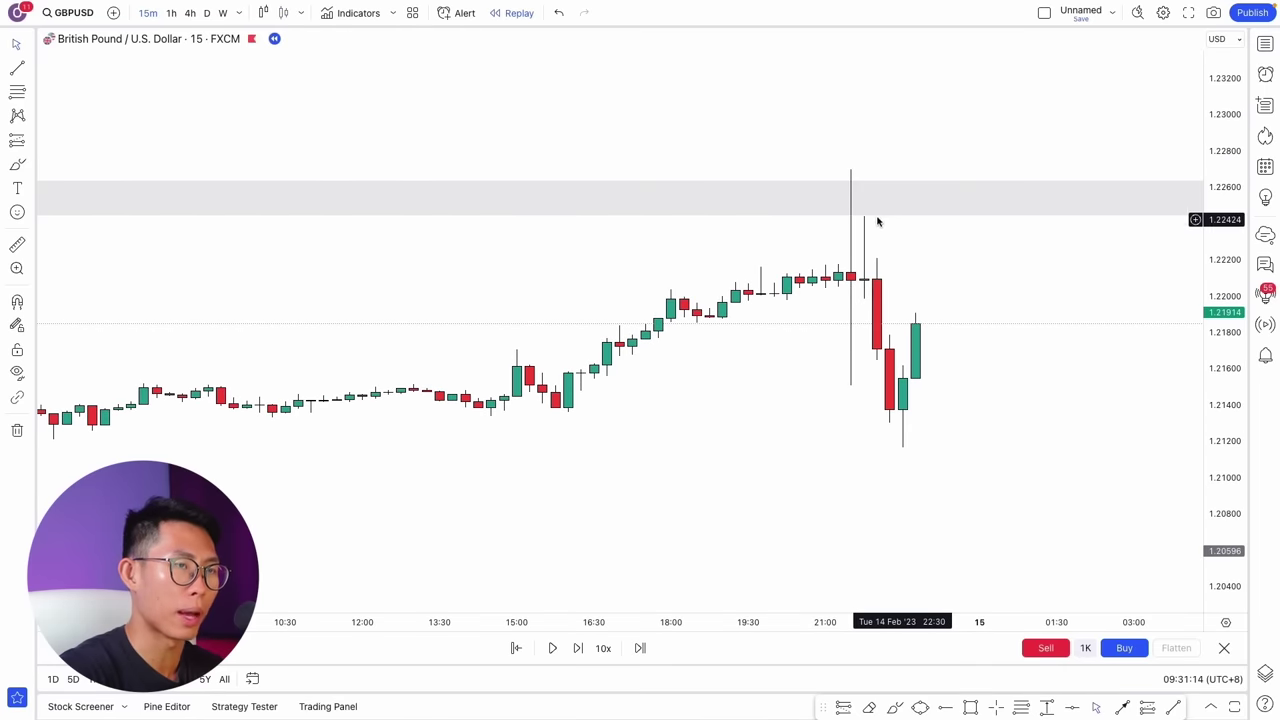
scroll(878, 275, up, 1)
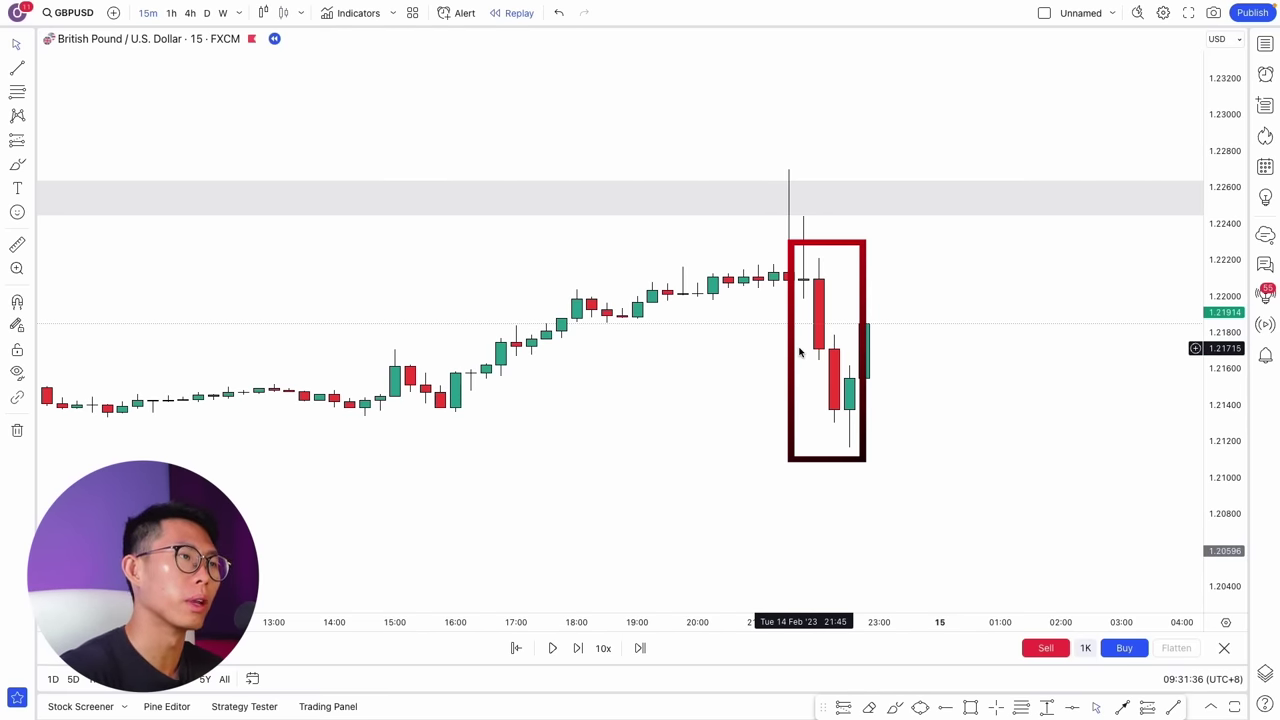
Step: Sketch a downward price path from the 14 Feb bearish candle and remove the sketch
click(894, 708)
mouse_move(833, 251)
mouse_down()
mouse_move(962, 505)
mouse_move(940, 514)
mouse_up()
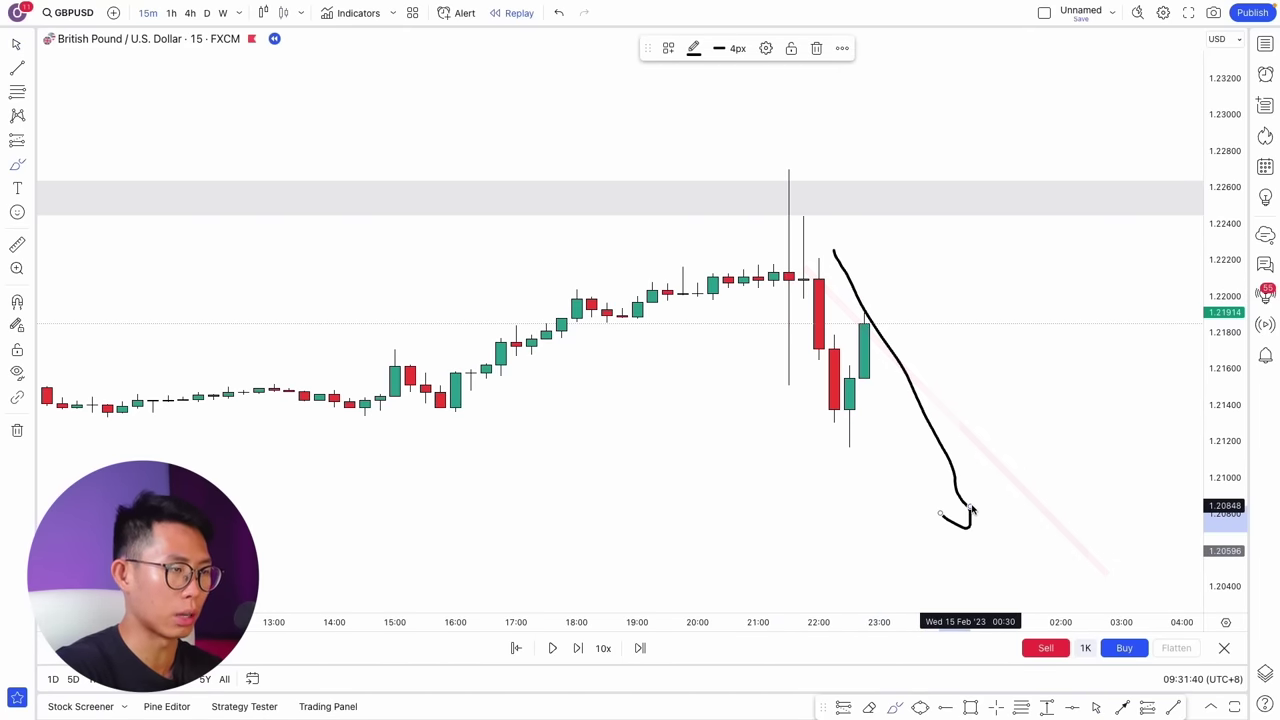
key(ctrl+z)
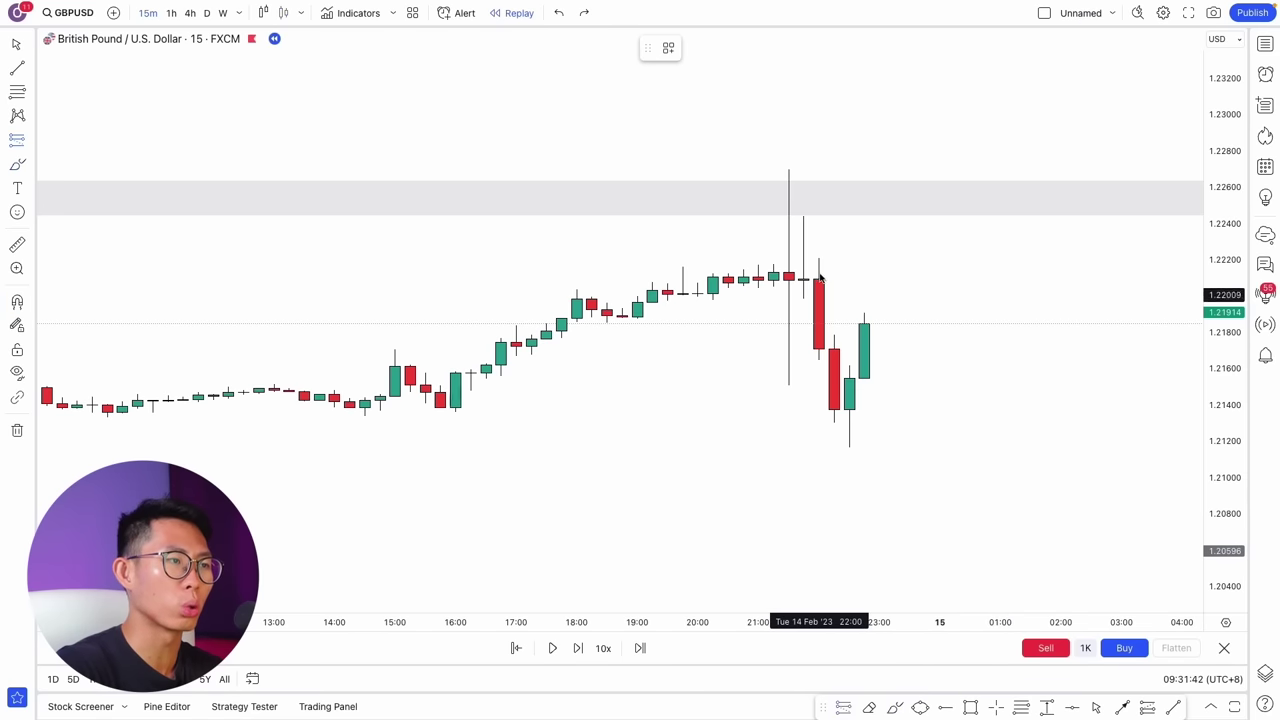
Step: Place a short position at the close of the 14 Feb bearish candle, 1.21726, with the stop loss above the supply zone at 1.22751
click(817, 347)
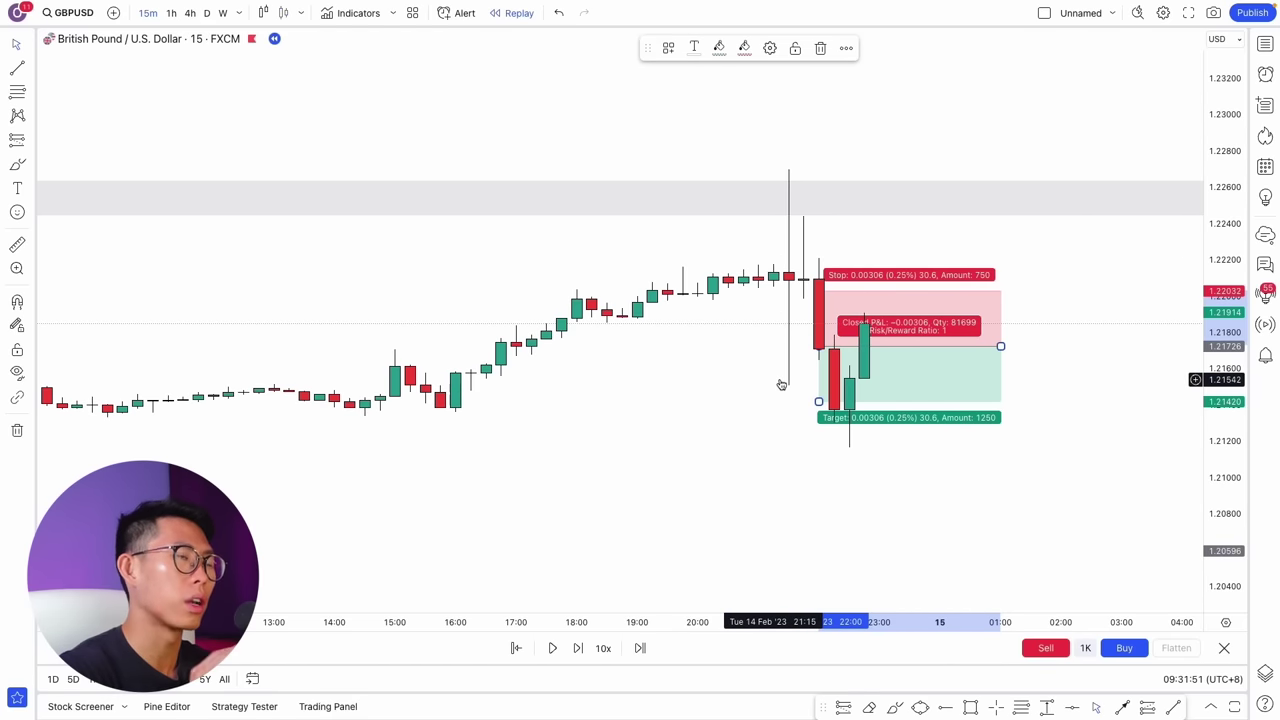
scroll(840, 234, down, 3)
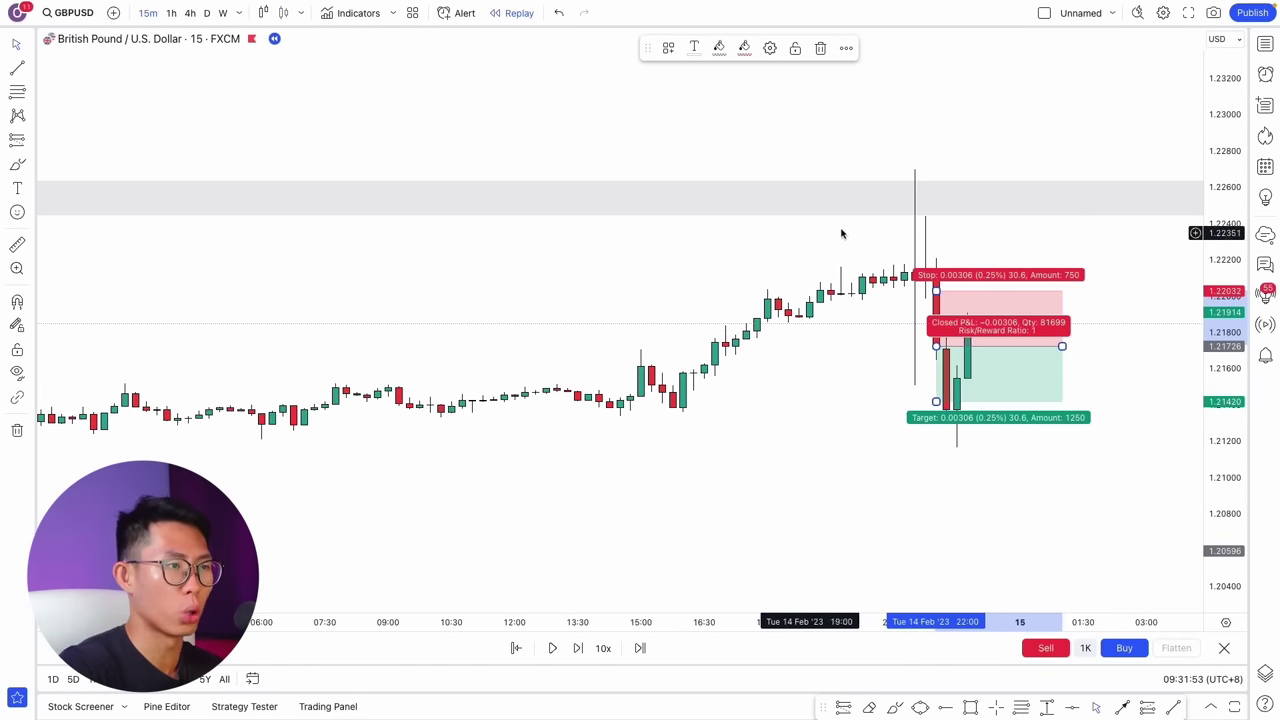
drag(973, 291, 974, 160)
Step: Draw a demand zone at the 13 Feb low, about 1.2040 to 1.2030, extending to the right
scroll(917, 209, down, 5)
scroll(922, 212, down, 5)
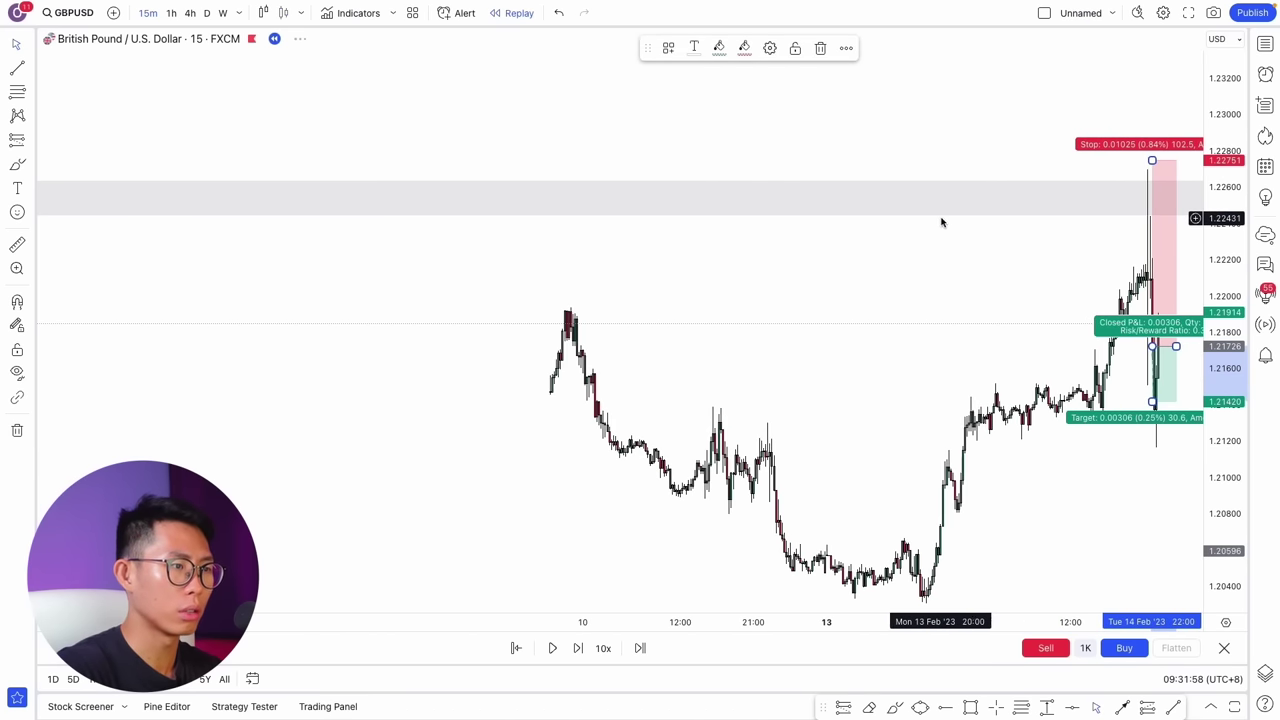
drag(1074, 519, 967, 413)
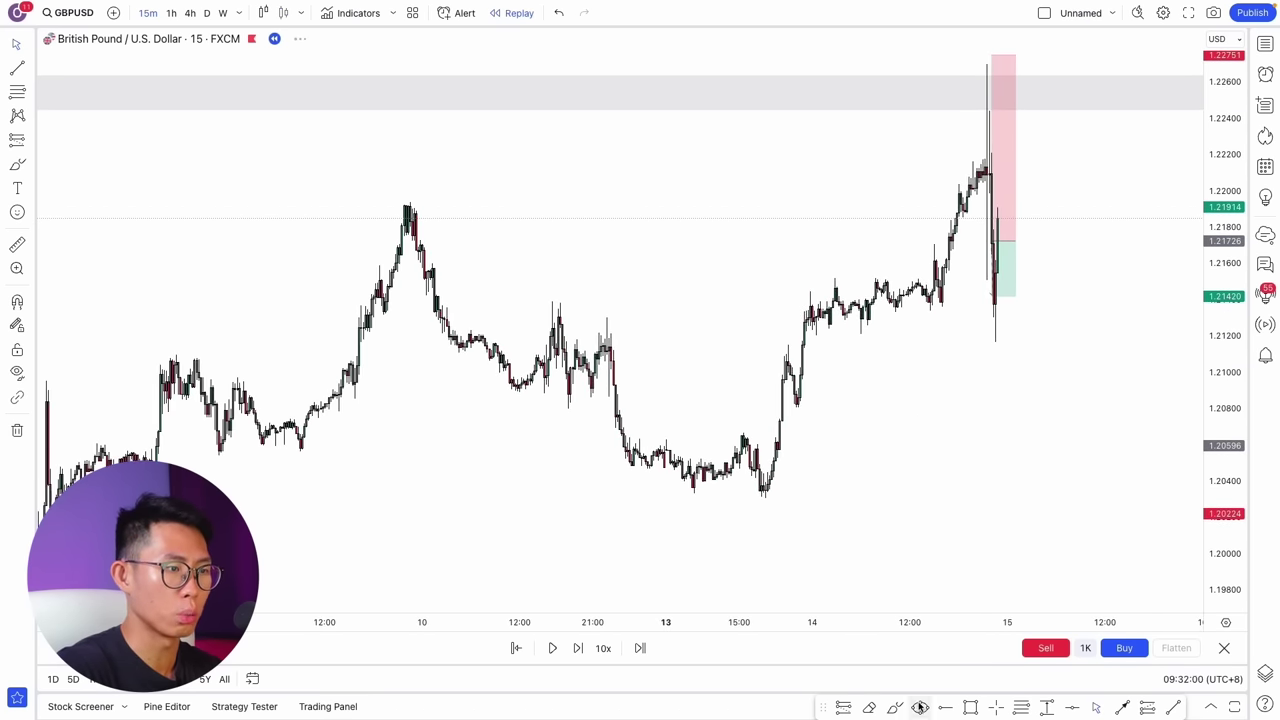
scroll(874, 477, down, 5)
drag(926, 560, 883, 285)
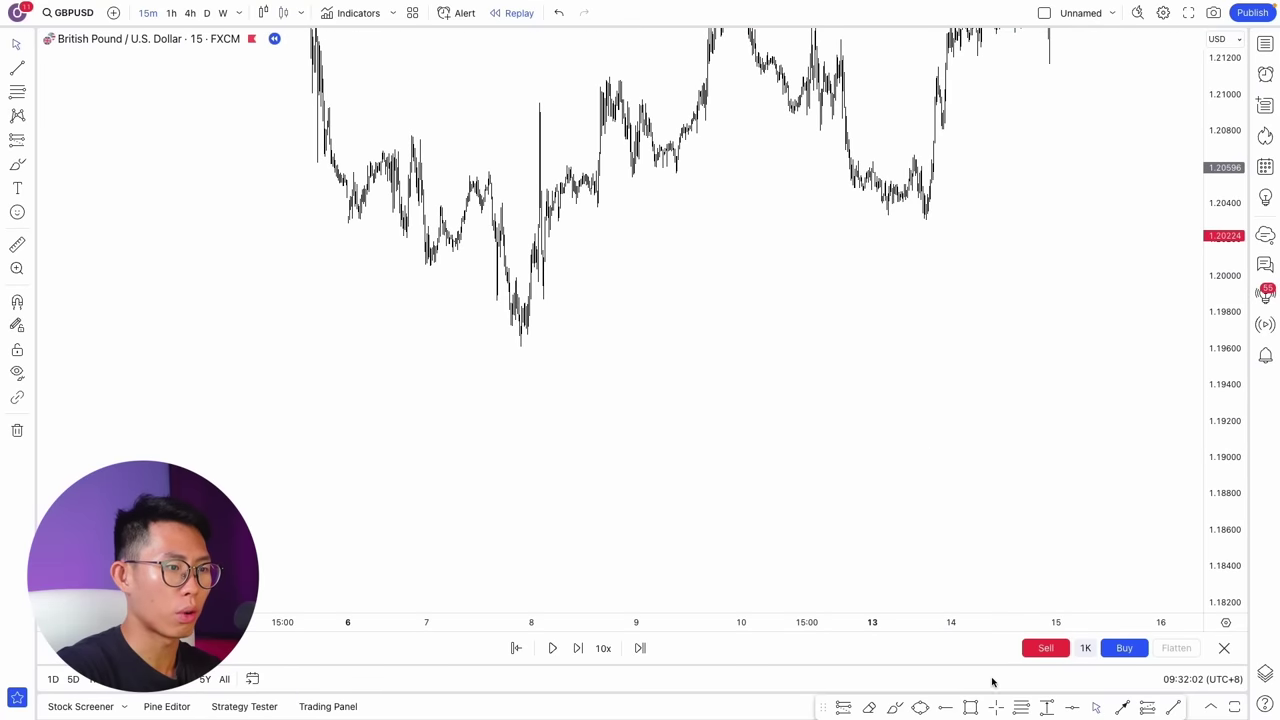
click(971, 707)
click(926, 219)
click(950, 203)
click(863, 248)
Step: Relocate the demand zone to the 8 Feb low and set the short position's take profit to 1.19727 at the zone
scroll(863, 248, up, 5)
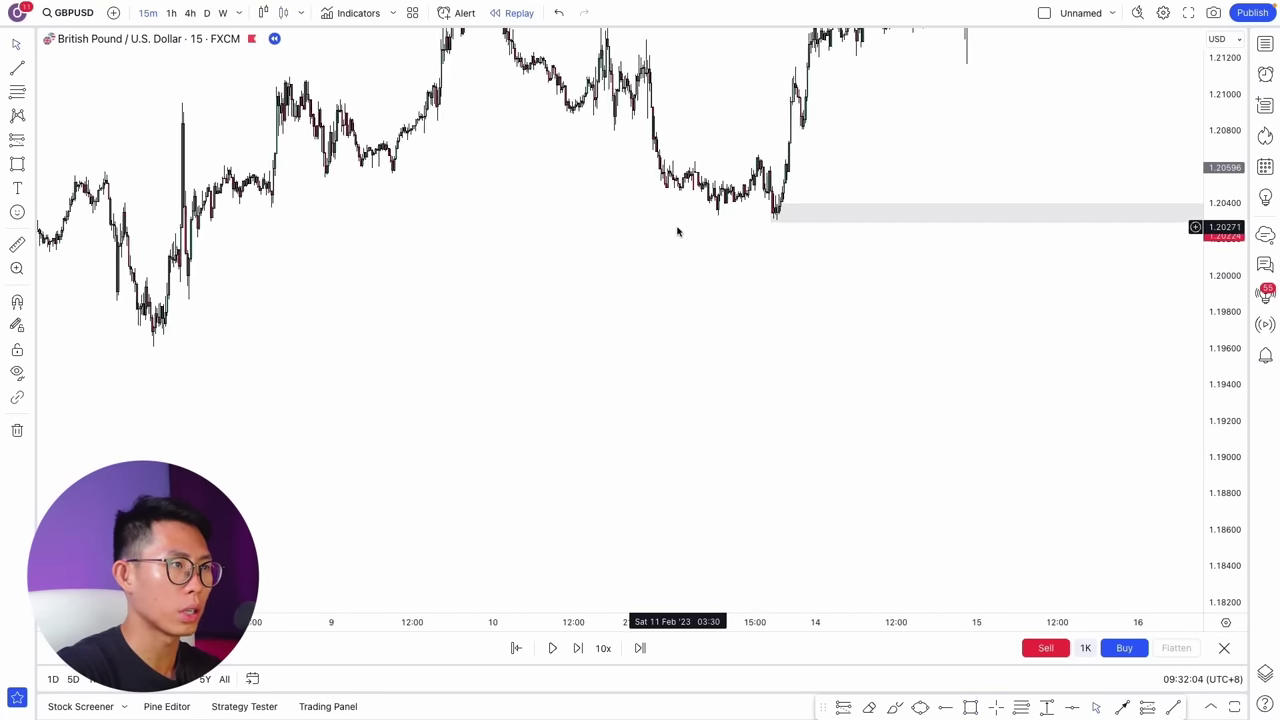
drag(525, 346, 759, 432)
drag(553, 392, 868, 408)
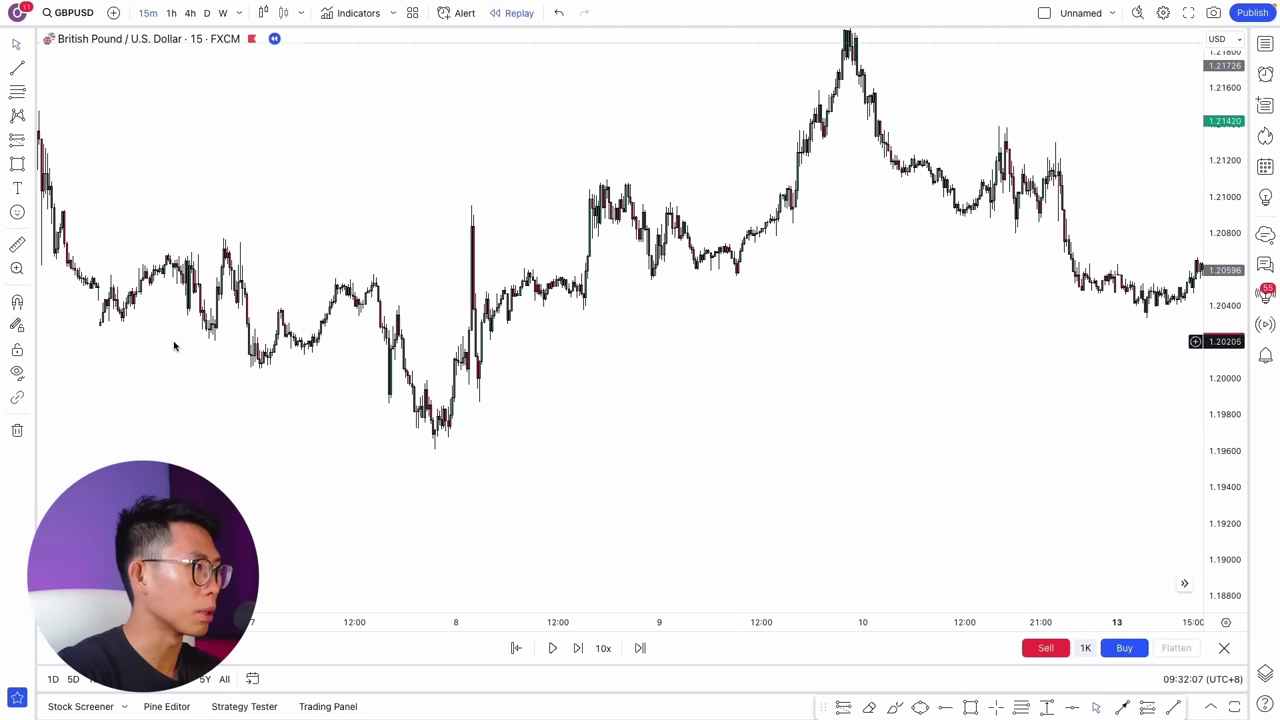
drag(515, 427, 392, 436)
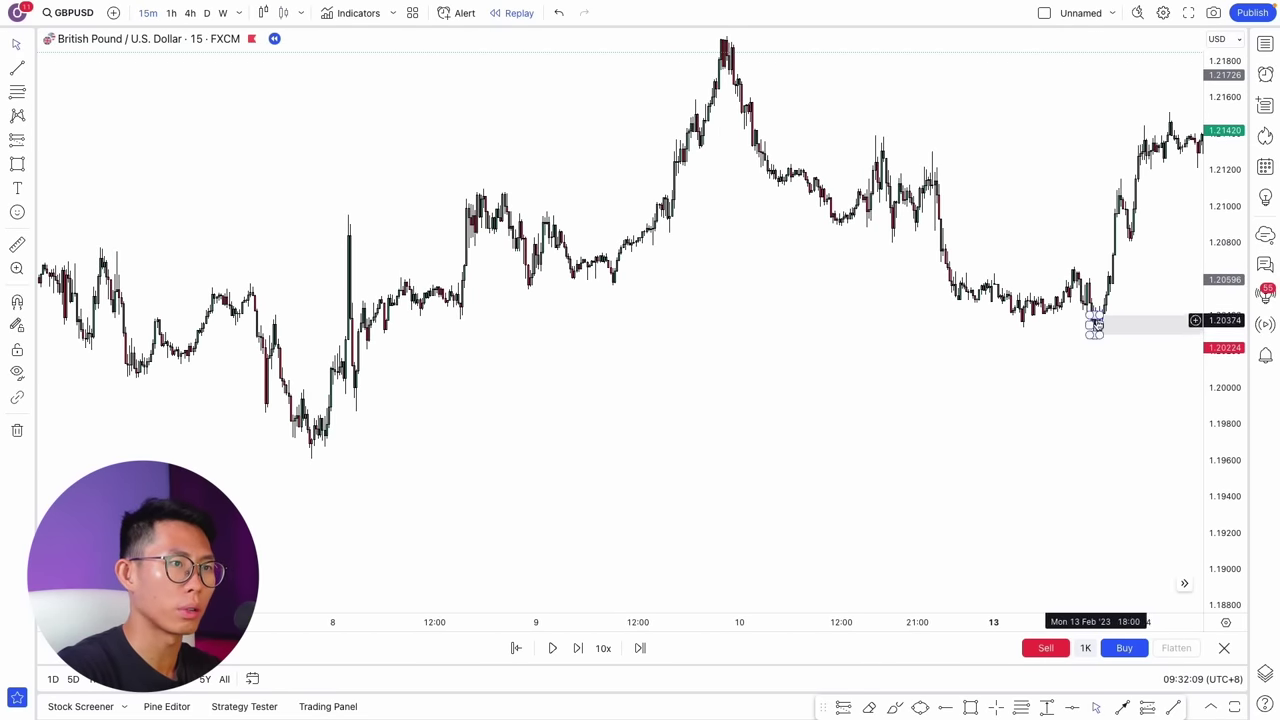
drag(1118, 247, 612, 383)
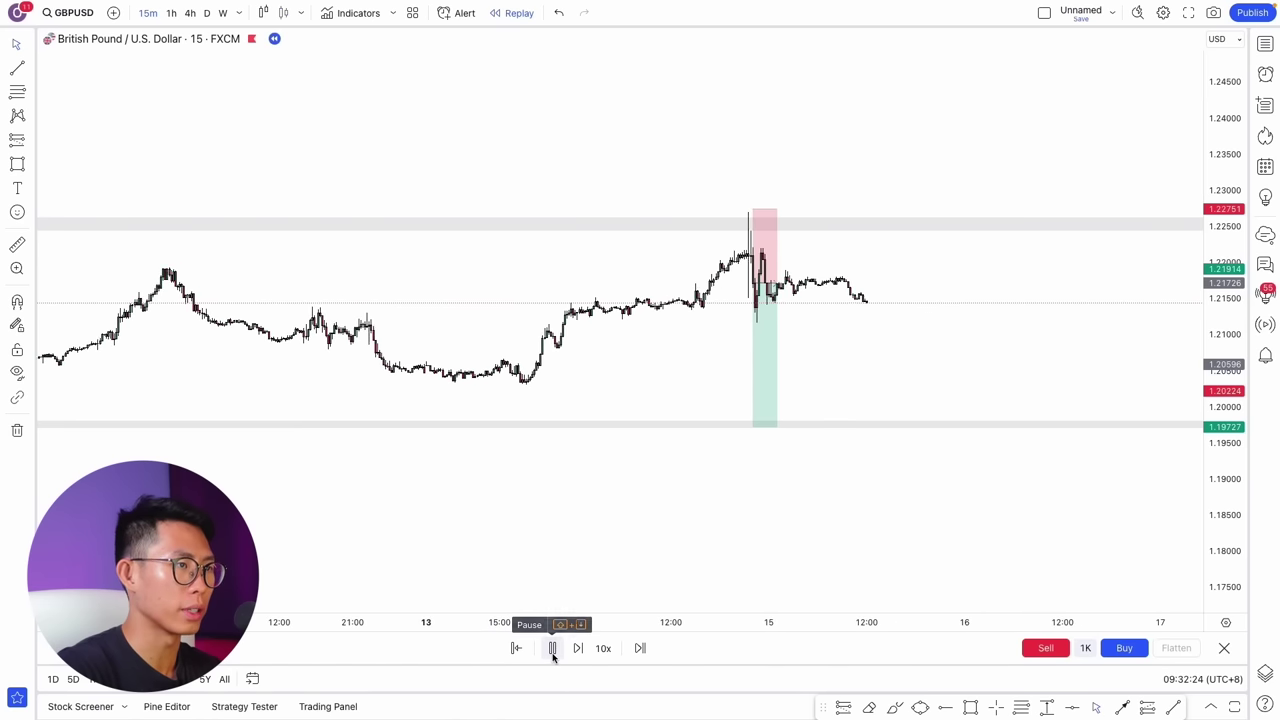
Step: Play the replay, switching to the 1-hour timeframe, until price reaches the take profit, and extend the short position's time span past the candles
click(553, 648)
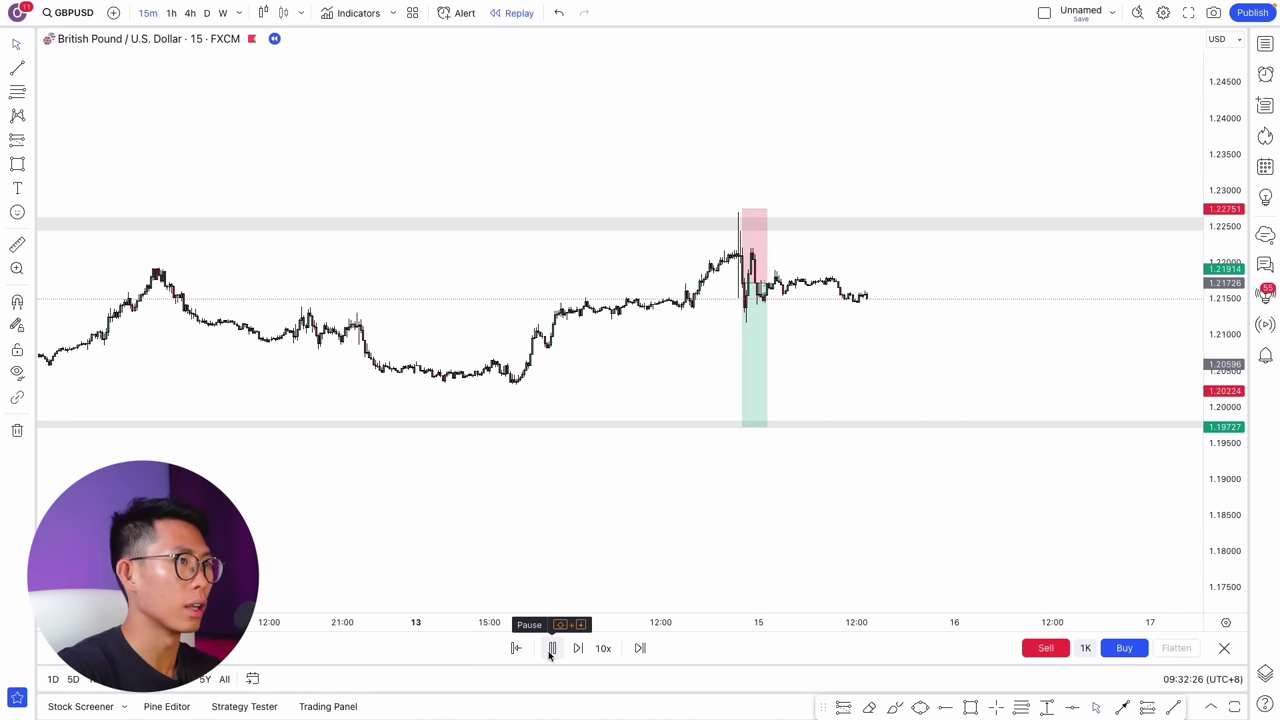
click(551, 648)
click(641, 648)
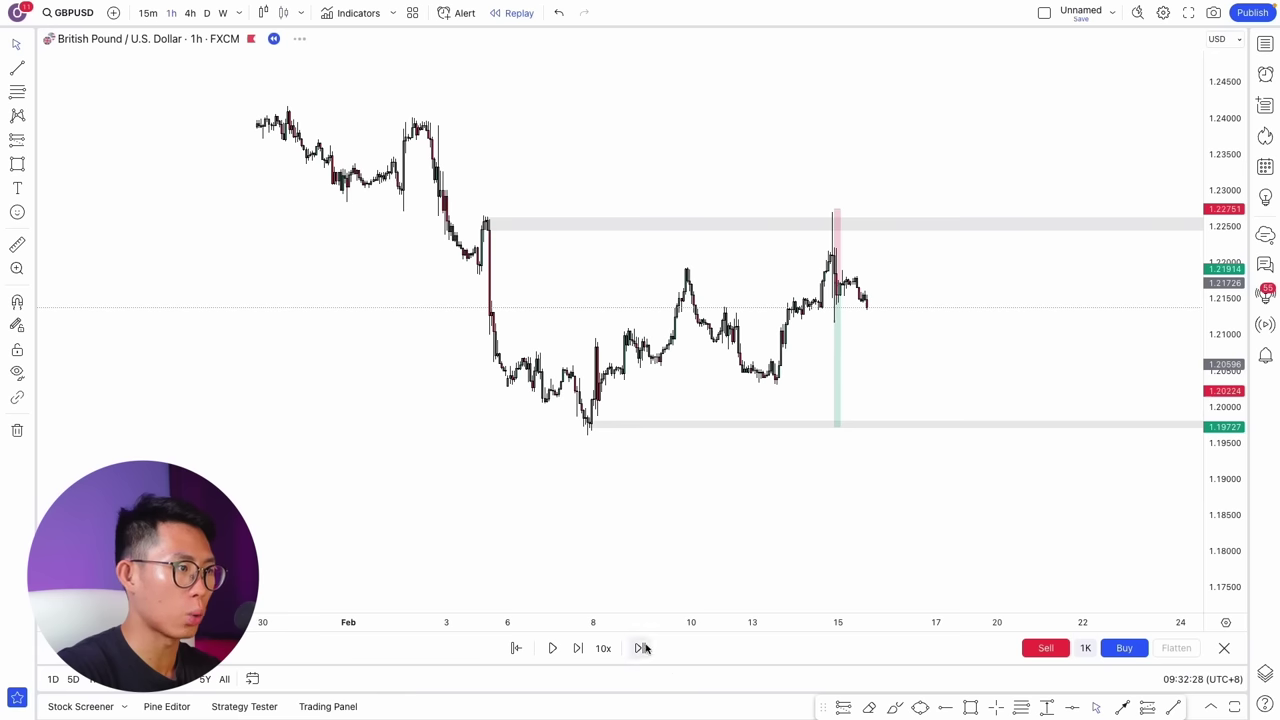
click(554, 648)
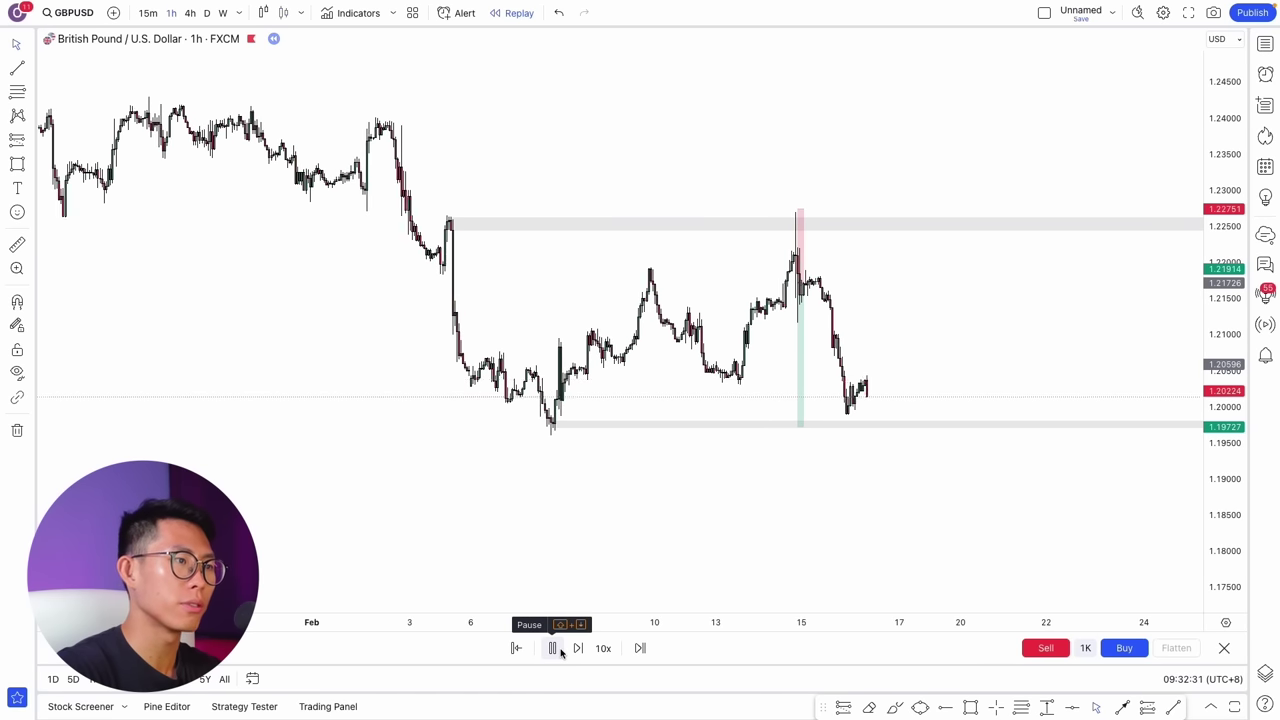
click(553, 648)
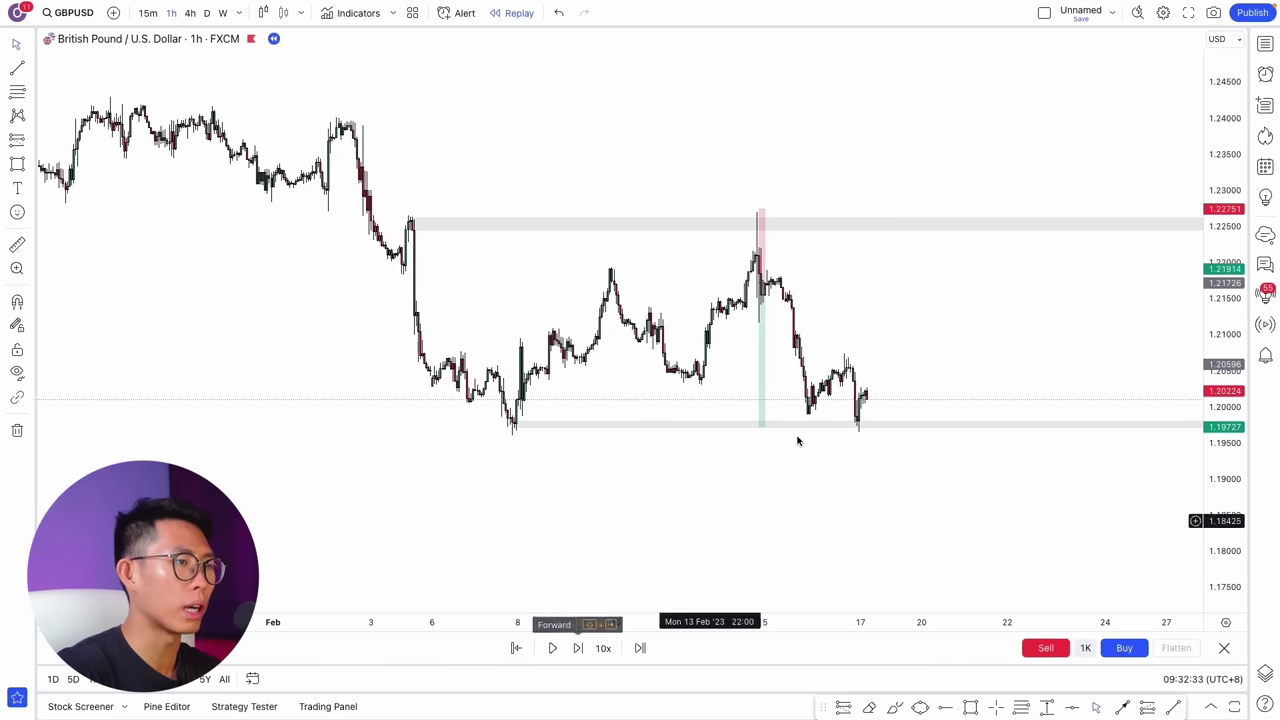
drag(767, 283, 908, 284)
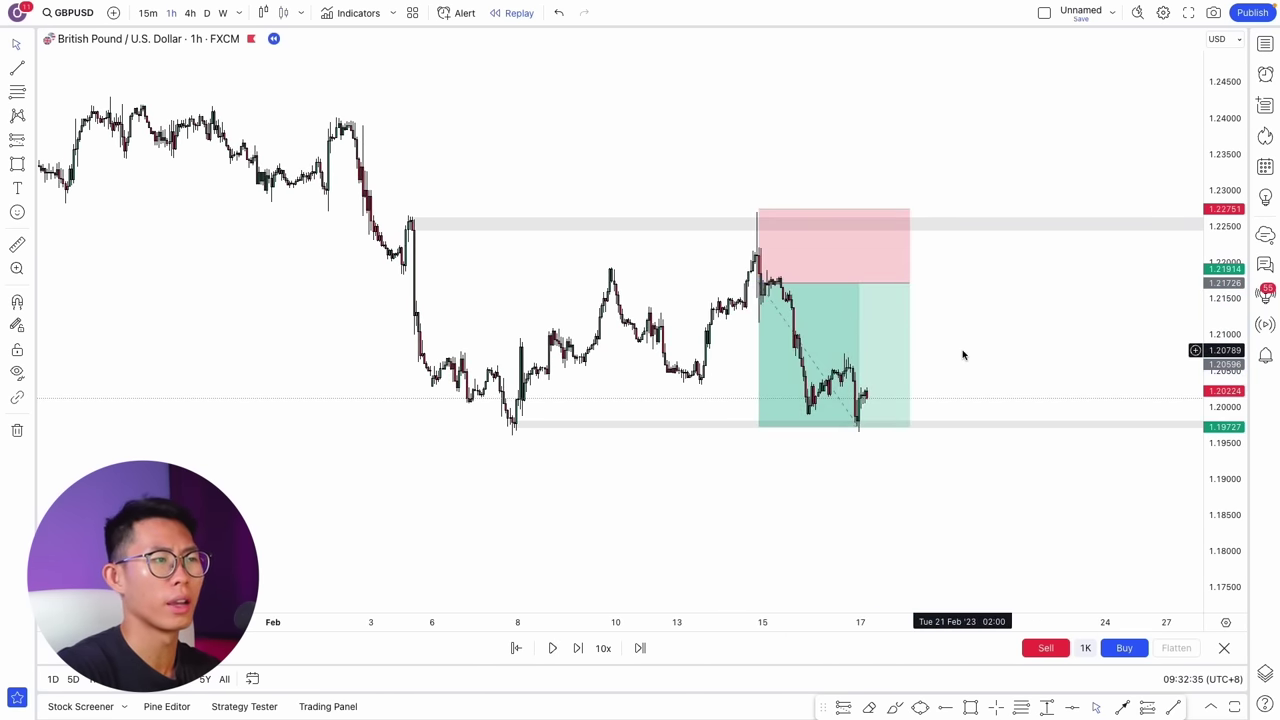
Step: Tighten the short position's stop loss to 1.21953, just above the lower high formed after the entry
scroll(1000, 348, up, 5)
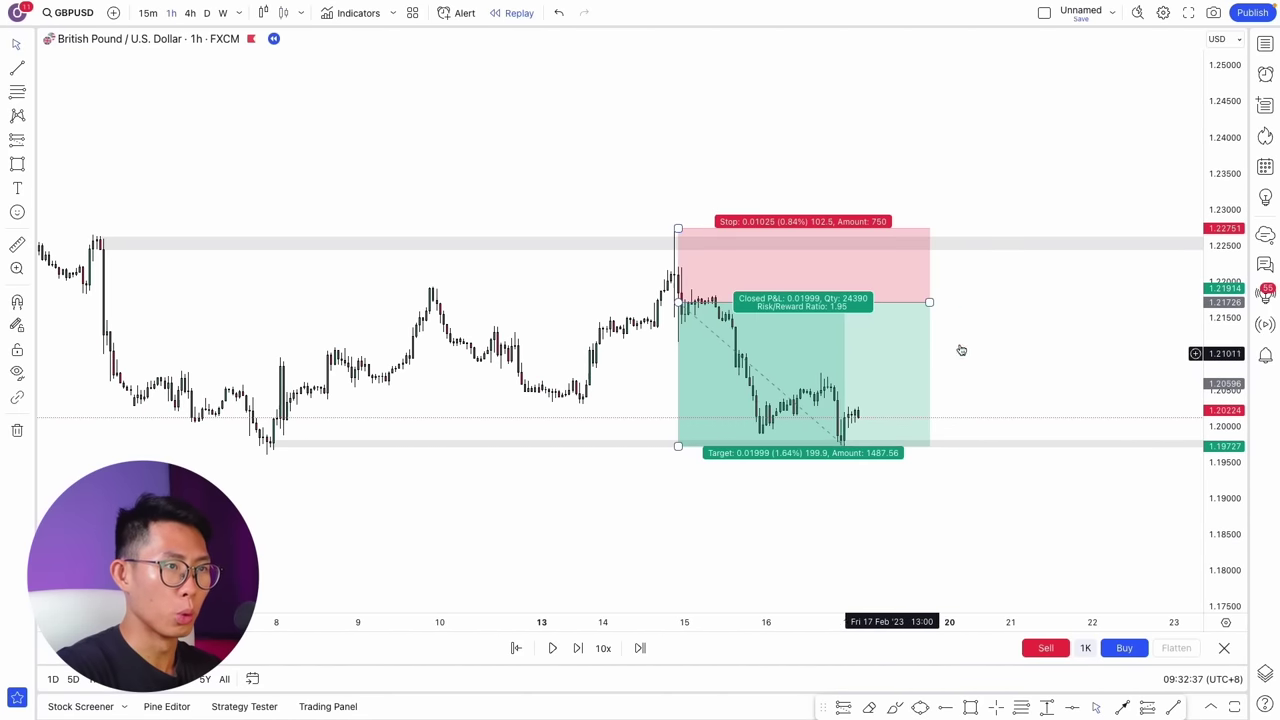
drag(1227, 340, 1227, 300)
click(720, 318)
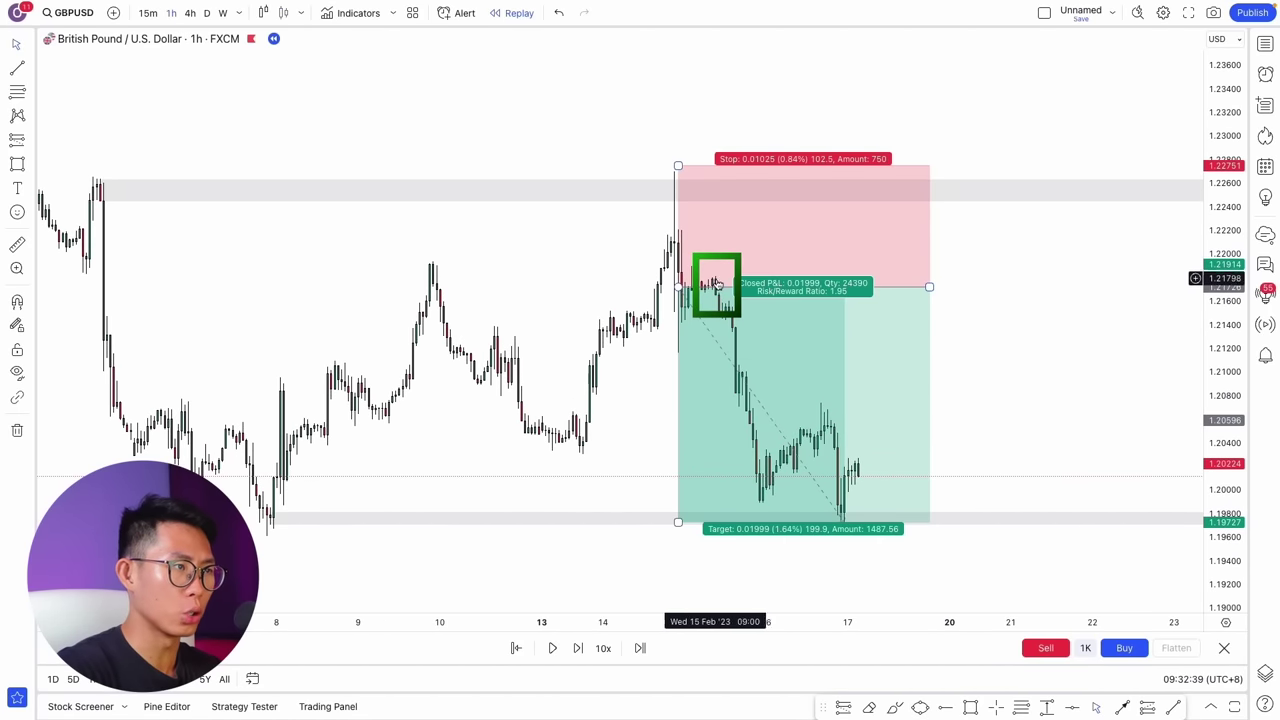
drag(1063, 280, 1148, 294)
drag(1229, 308, 1234, 203)
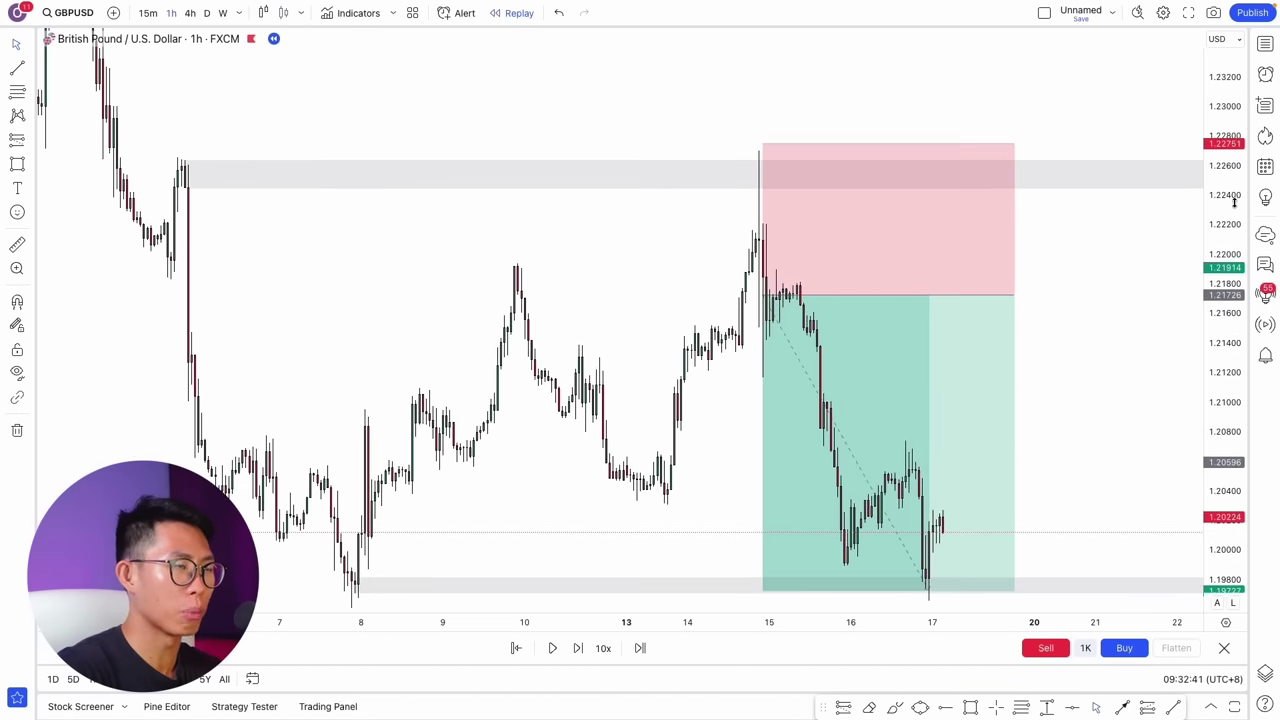
drag(1068, 333, 1108, 323)
scroll(1108, 323, up, 3)
click(642, 133)
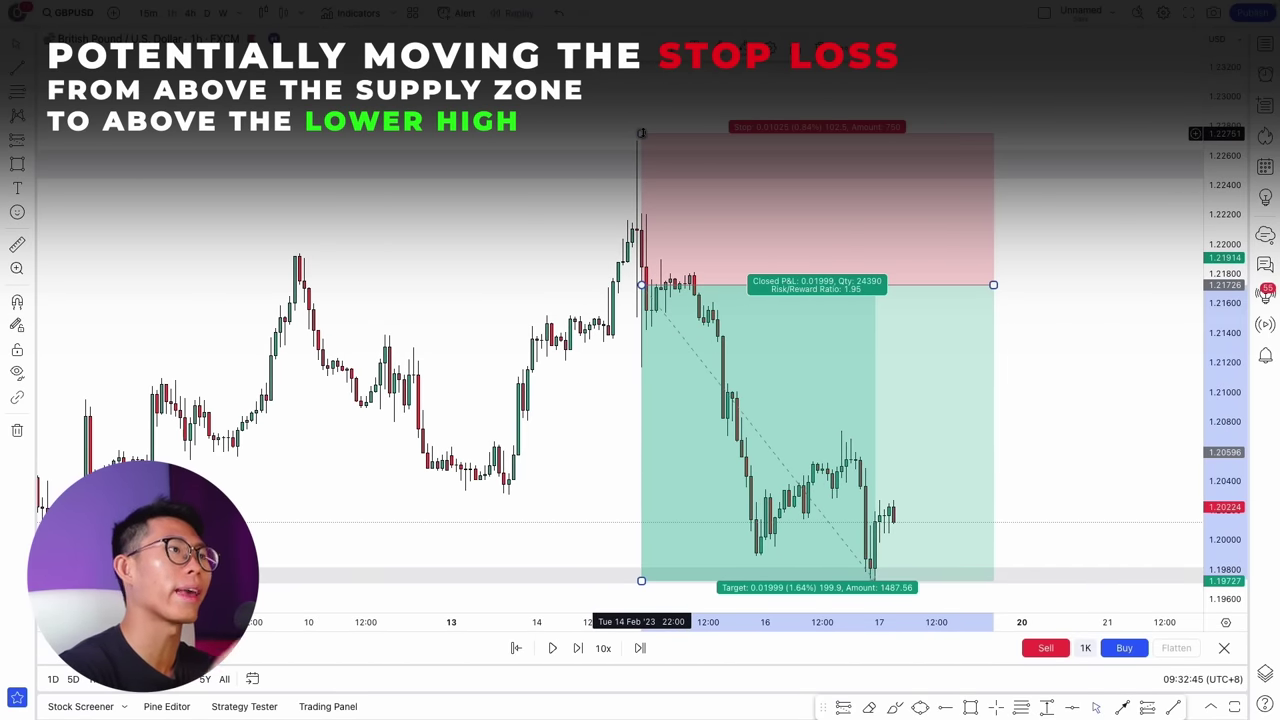
drag(641, 132, 641, 252)
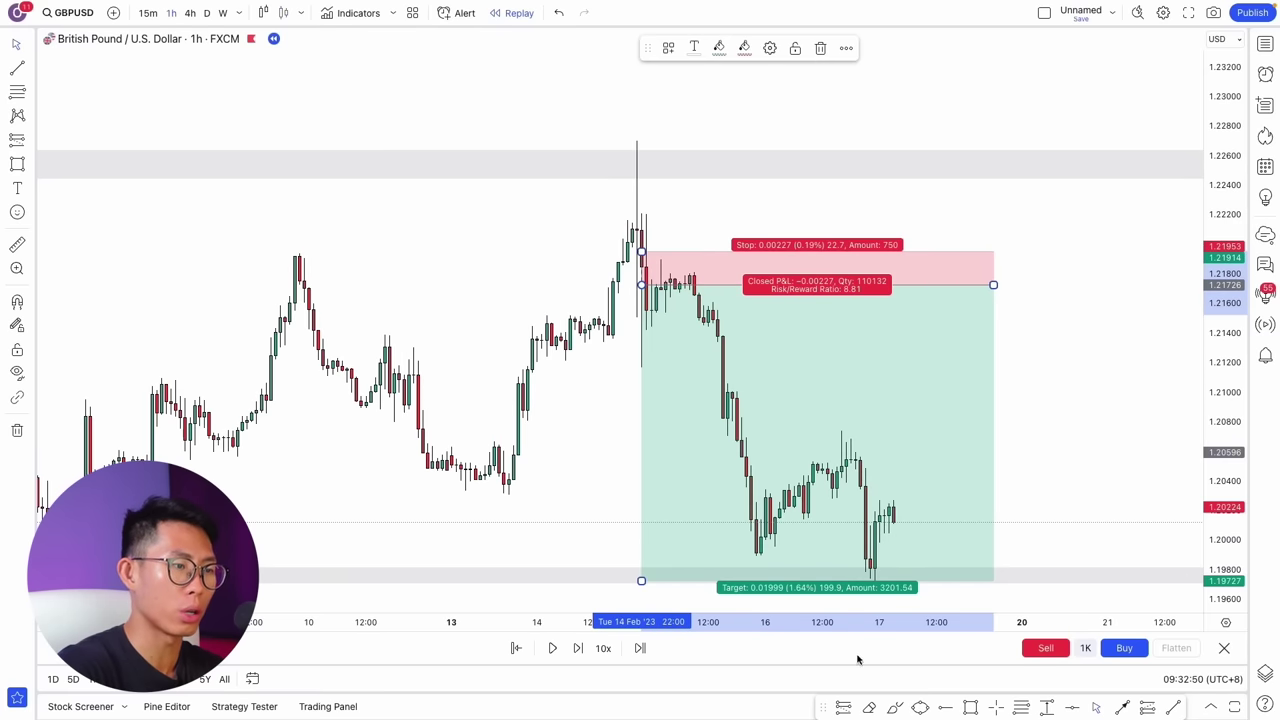
Step: Sketch a price path rising from the lower high through the tightened stop loss and remove the sketch
click(869, 707)
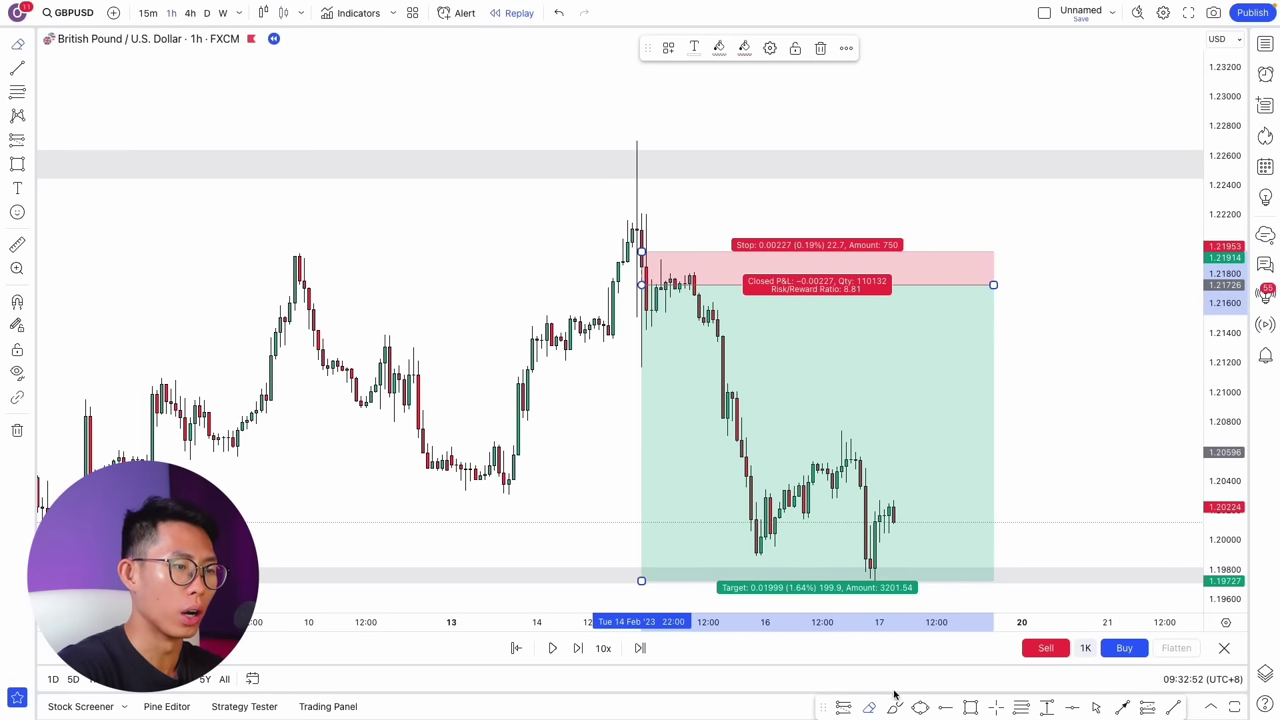
mouse_move(693, 277)
mouse_down()
mouse_move(735, 293)
mouse_move(748, 238)
mouse_up()
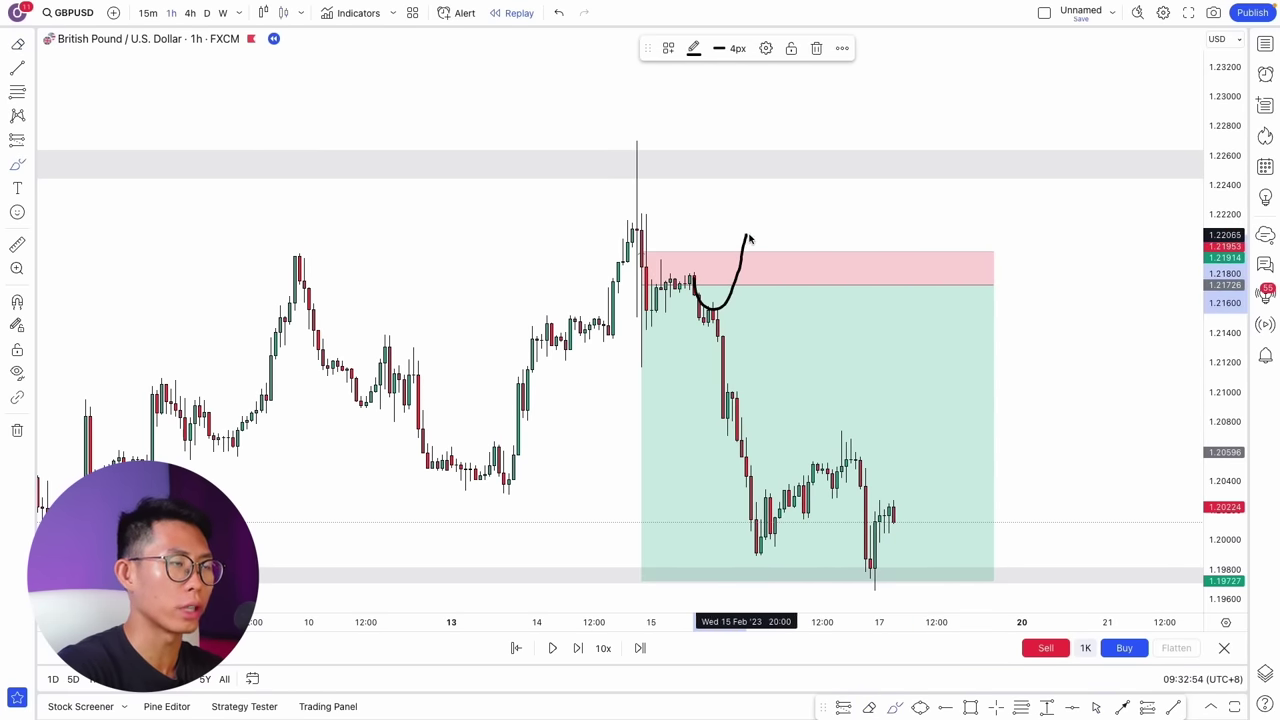
key(ctrl+z)
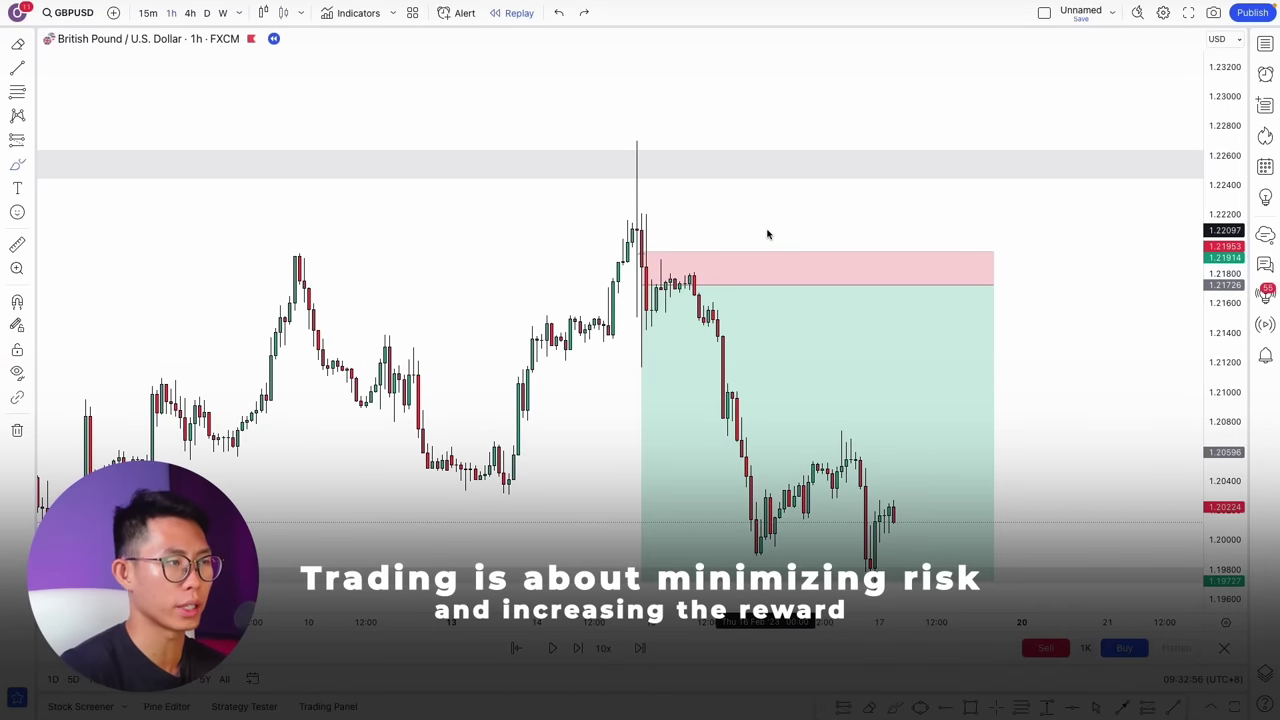
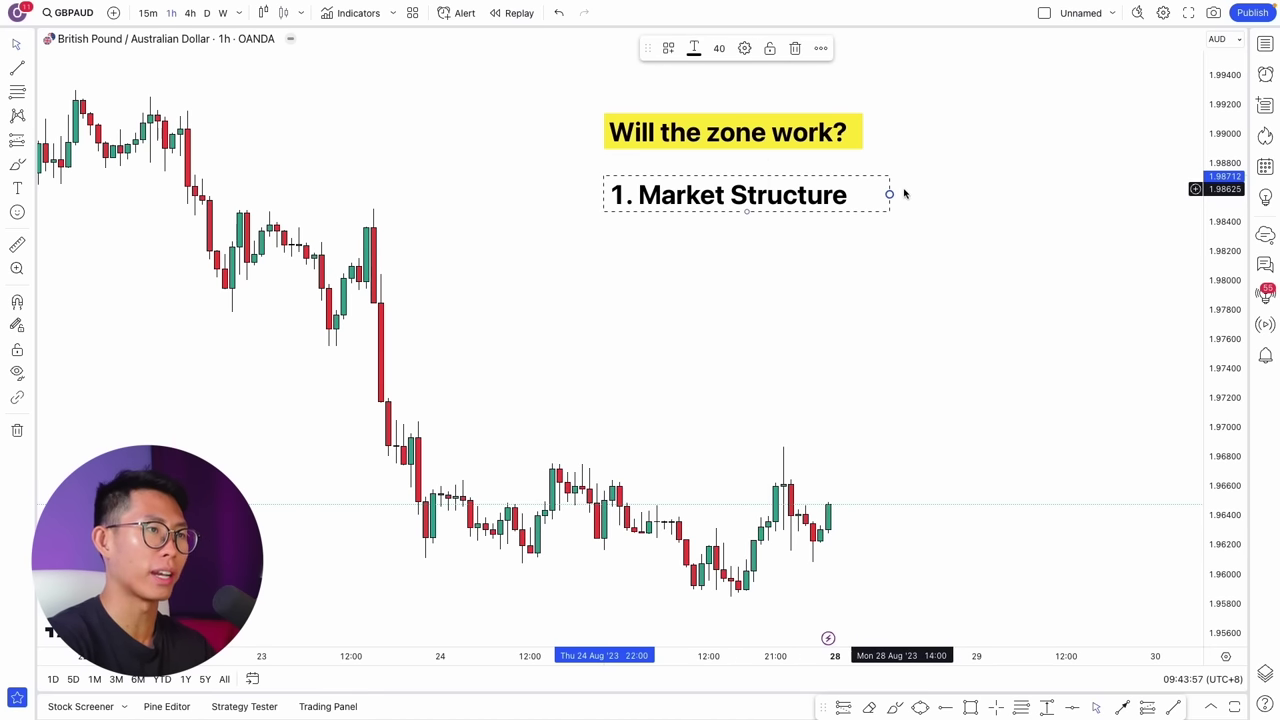
Step: Add the lines "BUY demand zones that have taken out supply" and "SELL supply zones that have taken out demand" to the trend note and widen it
scroll(821, 242, down, 1)
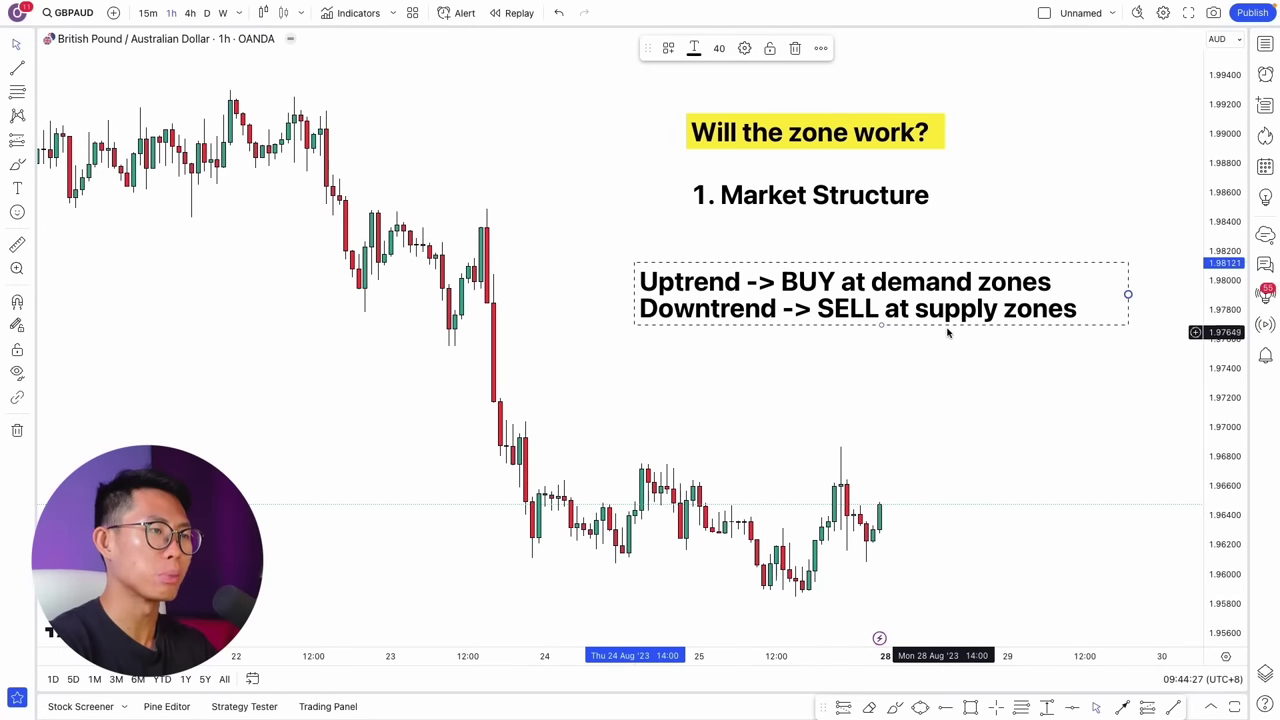
double_click(952, 314)
click(697, 297)
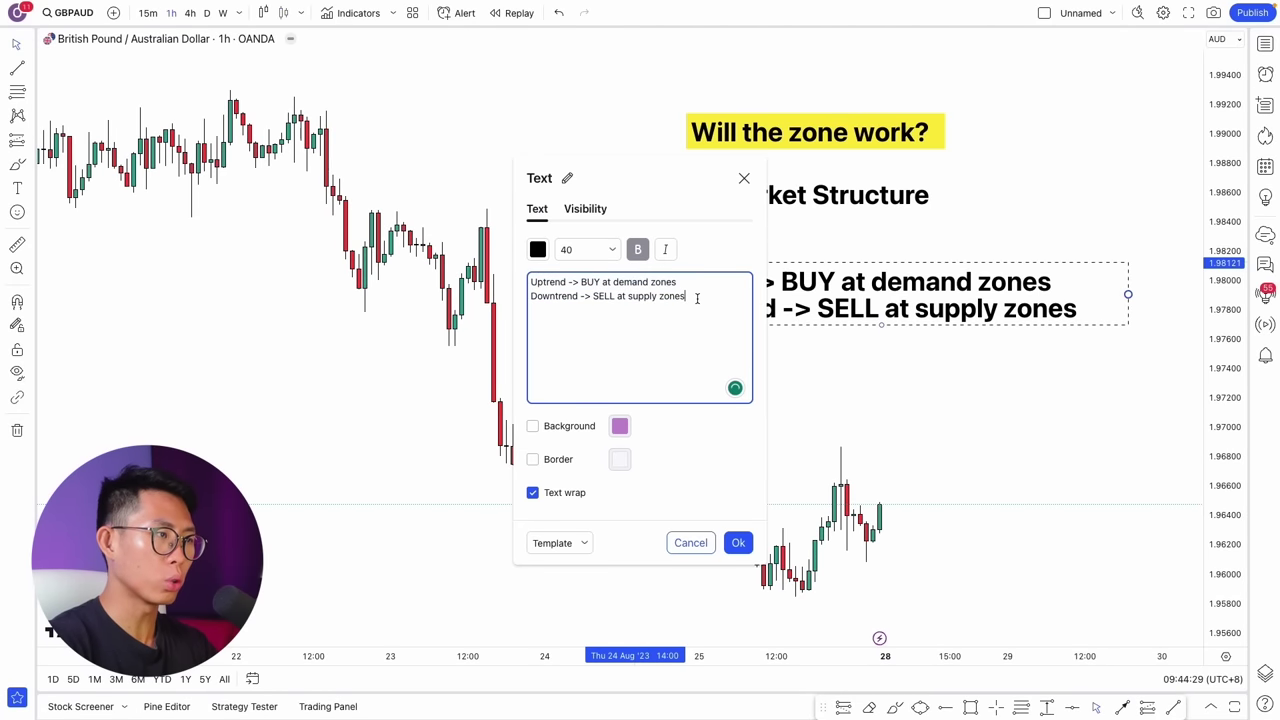
text(BUY demand zones )
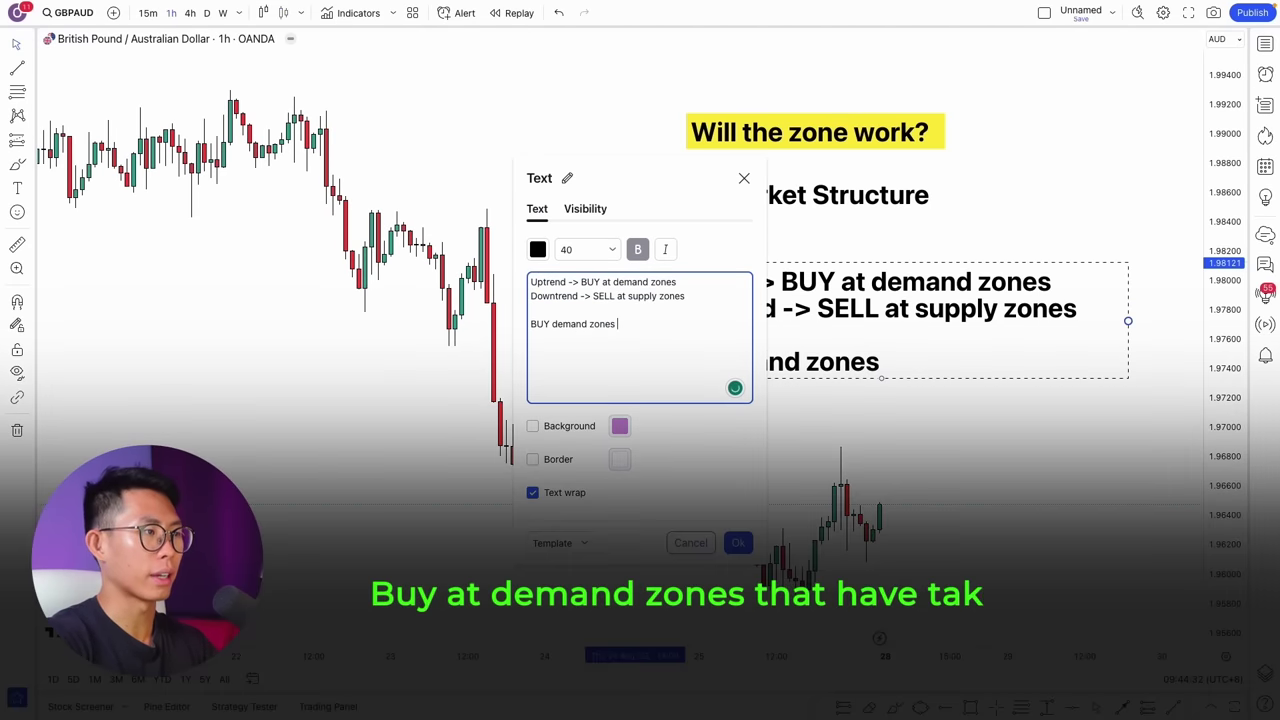
text(that have taken out supply SELL supply zones that have taken)
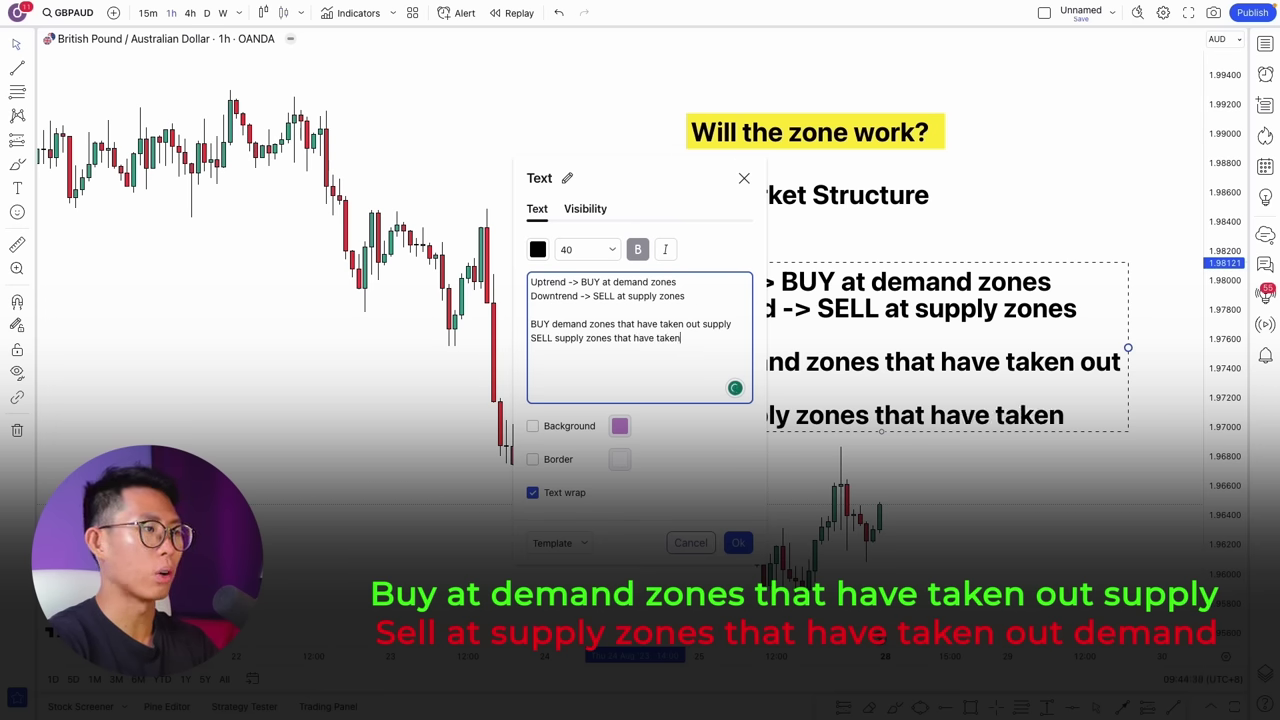
text( out demand)
click(1128, 360)
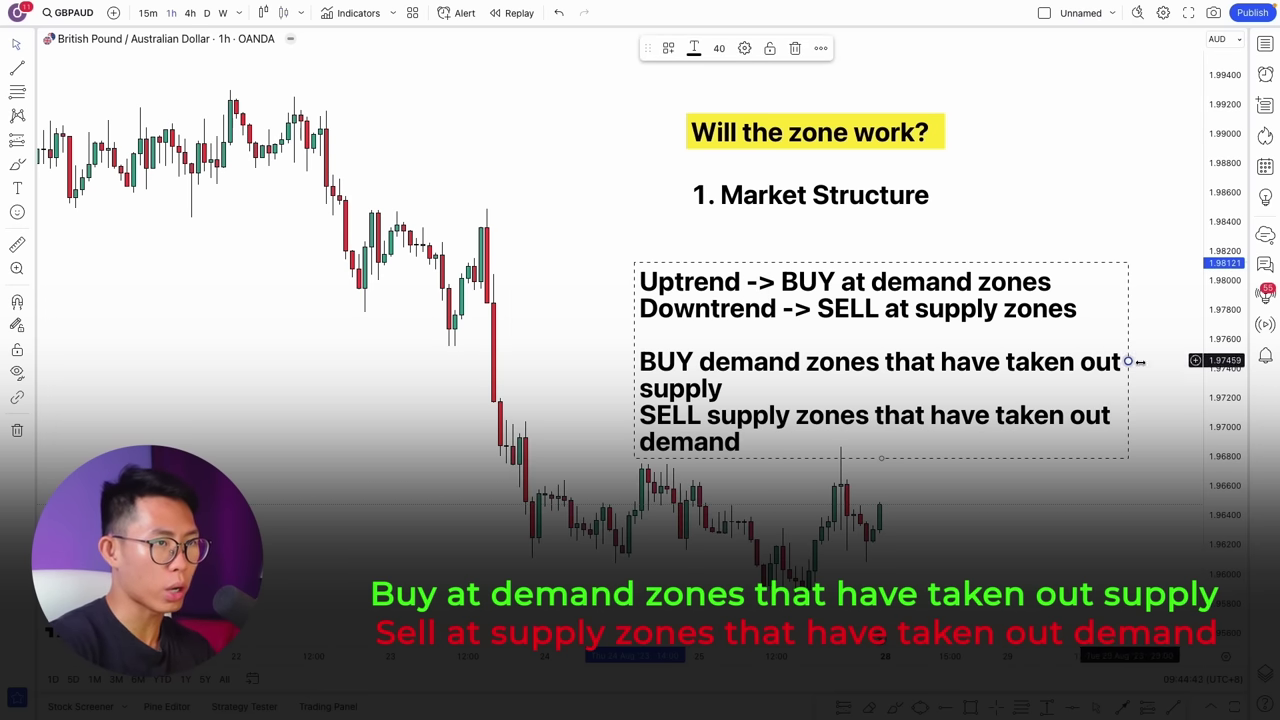
mouse_move(1128, 360)
mouse_down()
mouse_move(1157, 360)
mouse_move(1141, 360)
mouse_up()
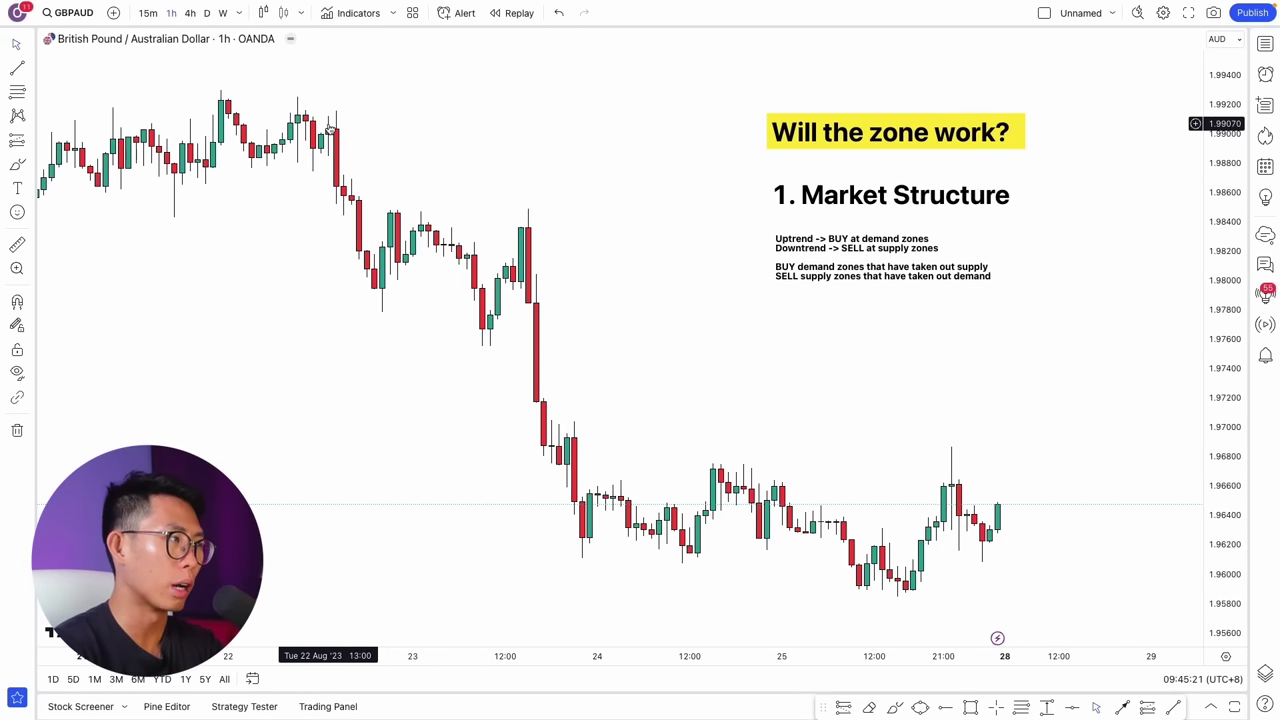
Step: Circle the lower highs and lower lows of the 22 to 24 Aug downtrend freehand with the brush
click(895, 707)
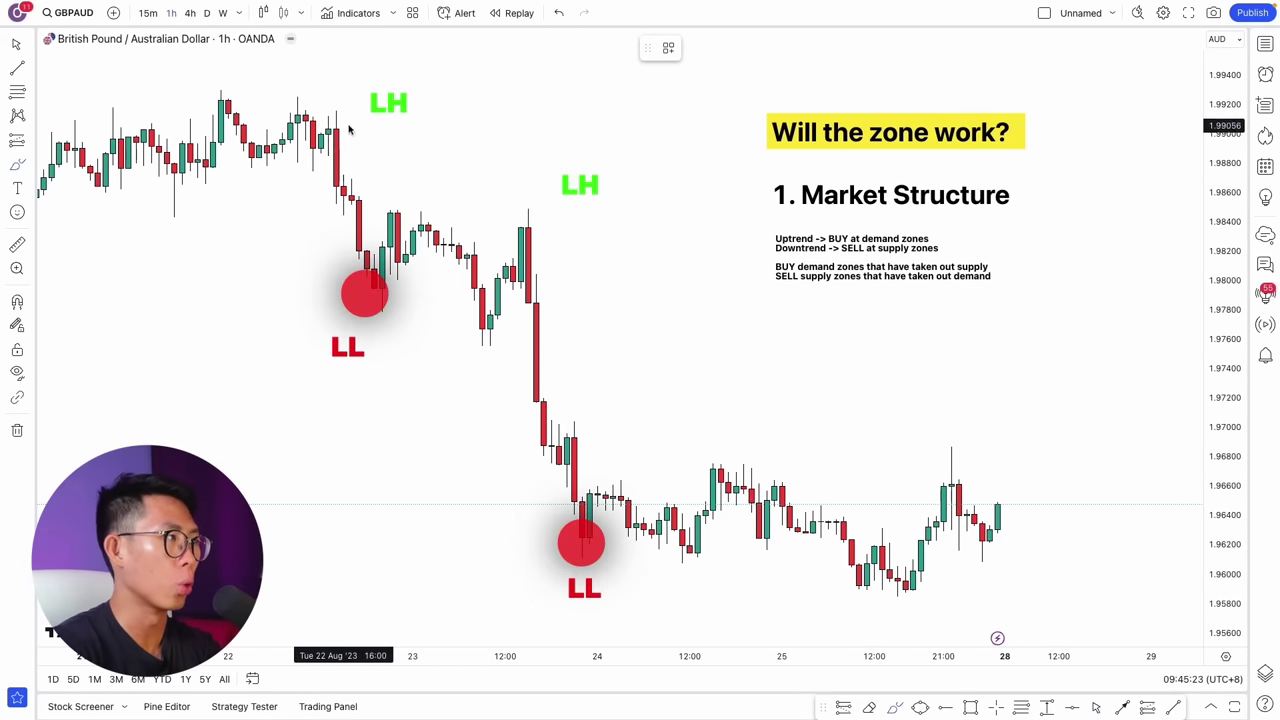
drag(349, 127, 351, 120)
mouse_move(369, 272)
mouse_down()
mouse_move(373, 306)
mouse_move(397, 297)
mouse_up()
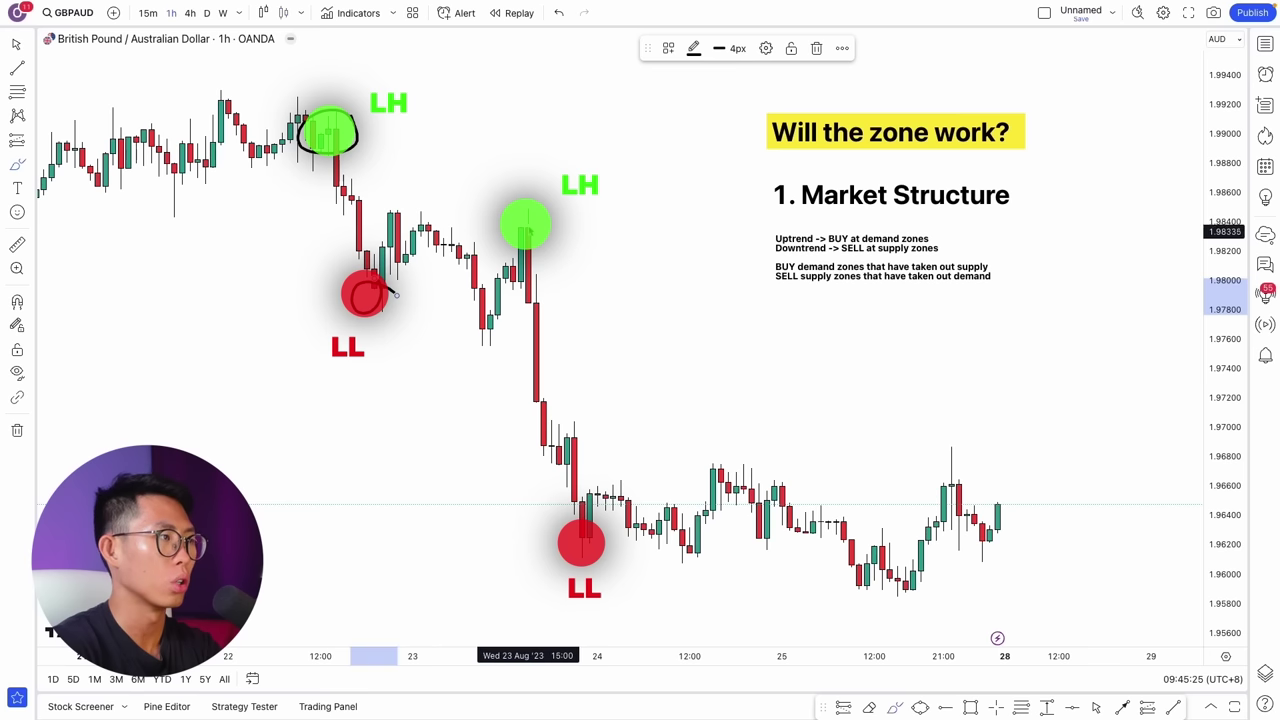
drag(560, 568, 604, 563)
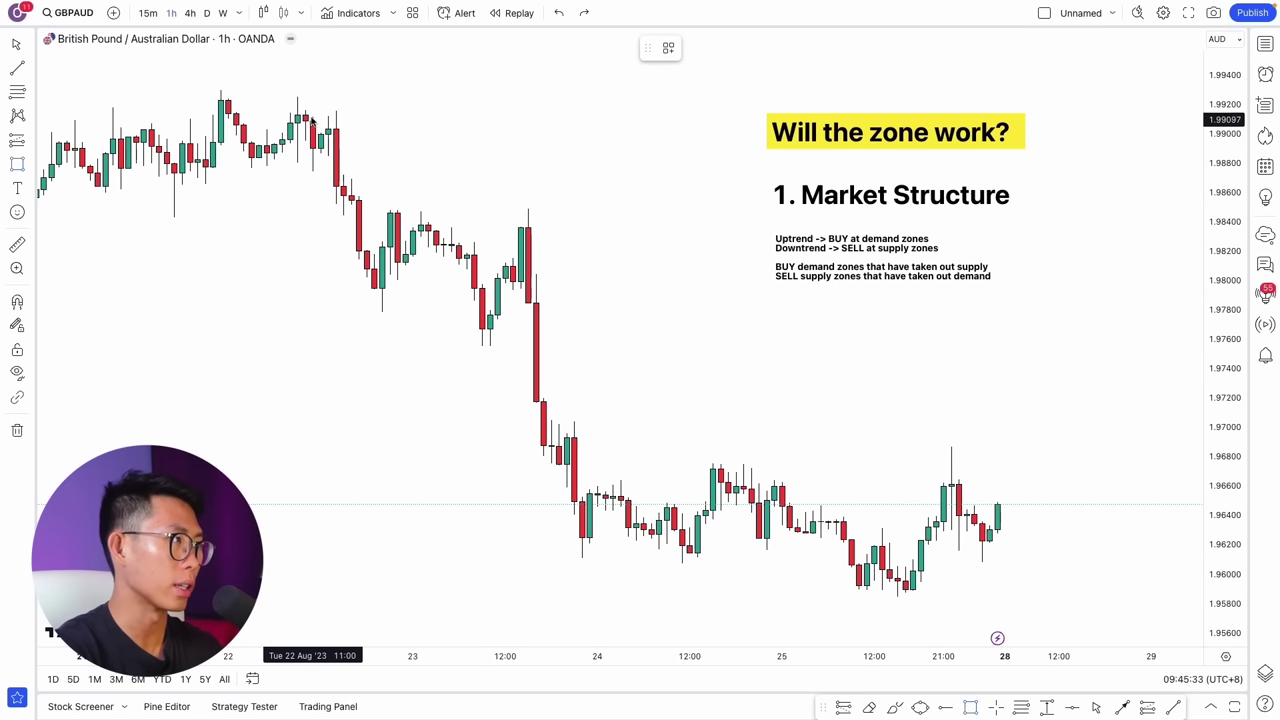
Step: Mark supply zones at the 22 Aug lower high, from 1.99147 to 1.98879, and at the lower high formed after the first drop
drag(312, 112, 312, 150)
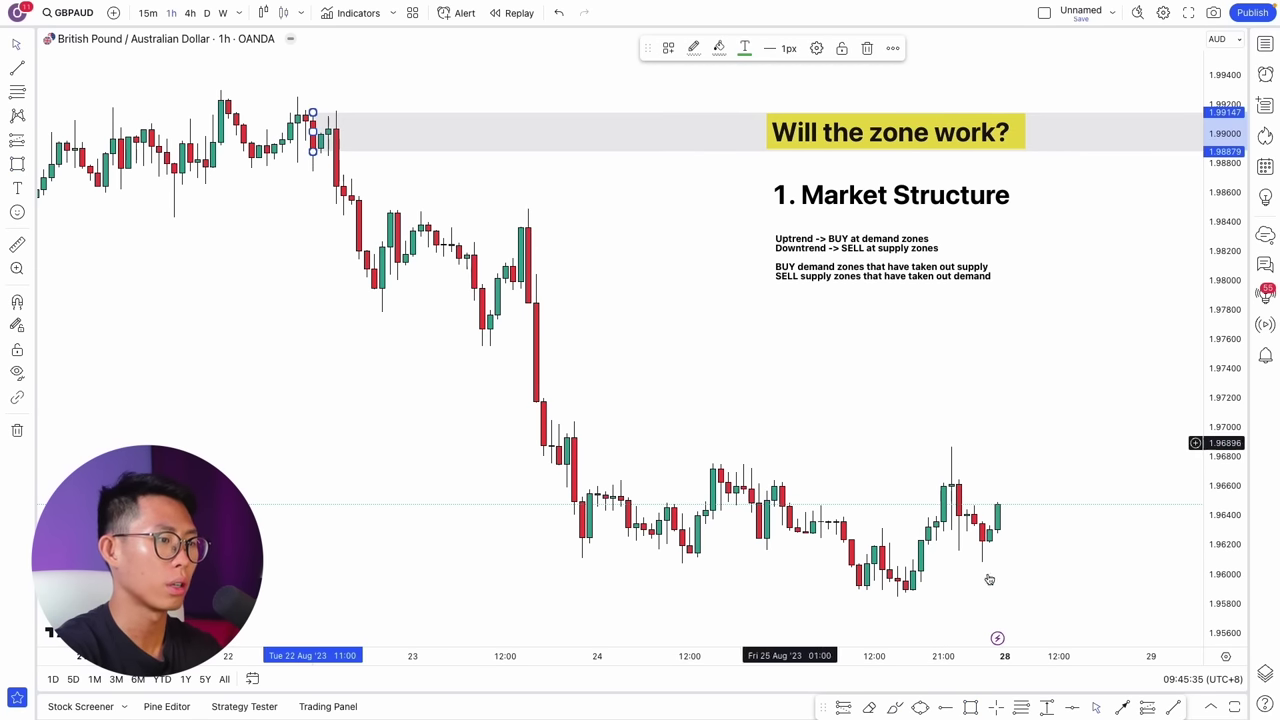
click(971, 709)
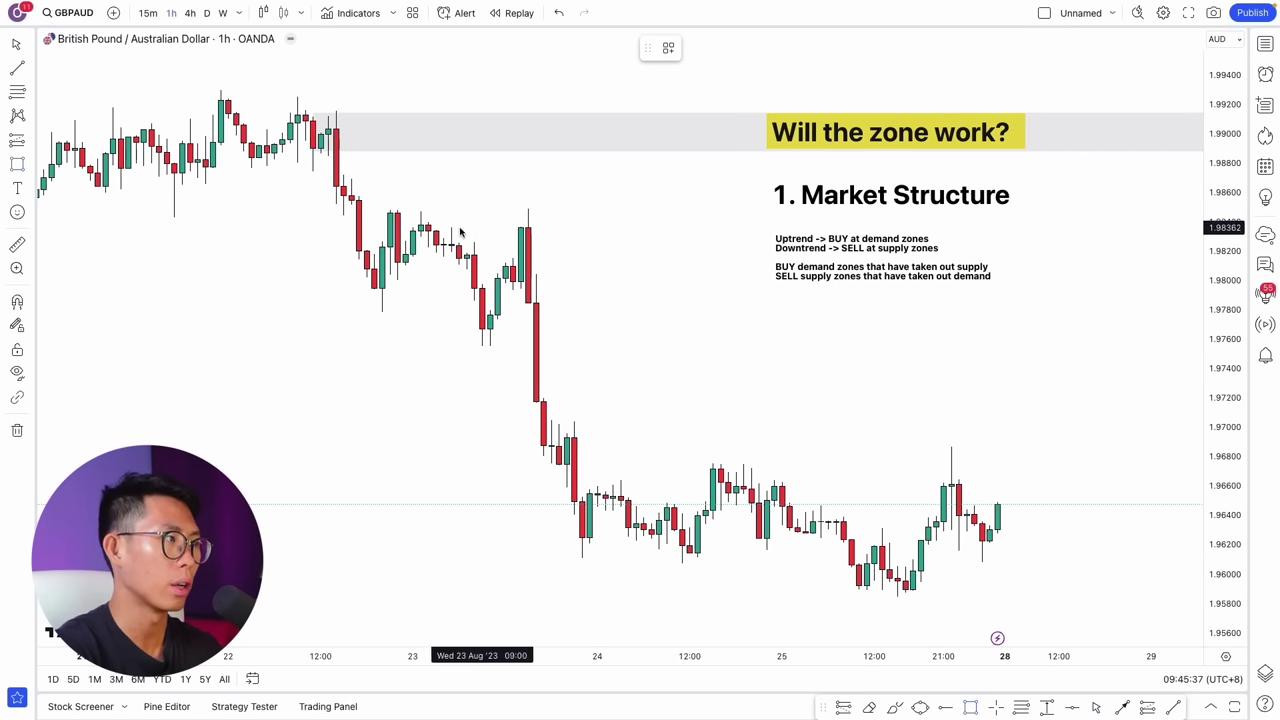
drag(390, 213, 408, 260)
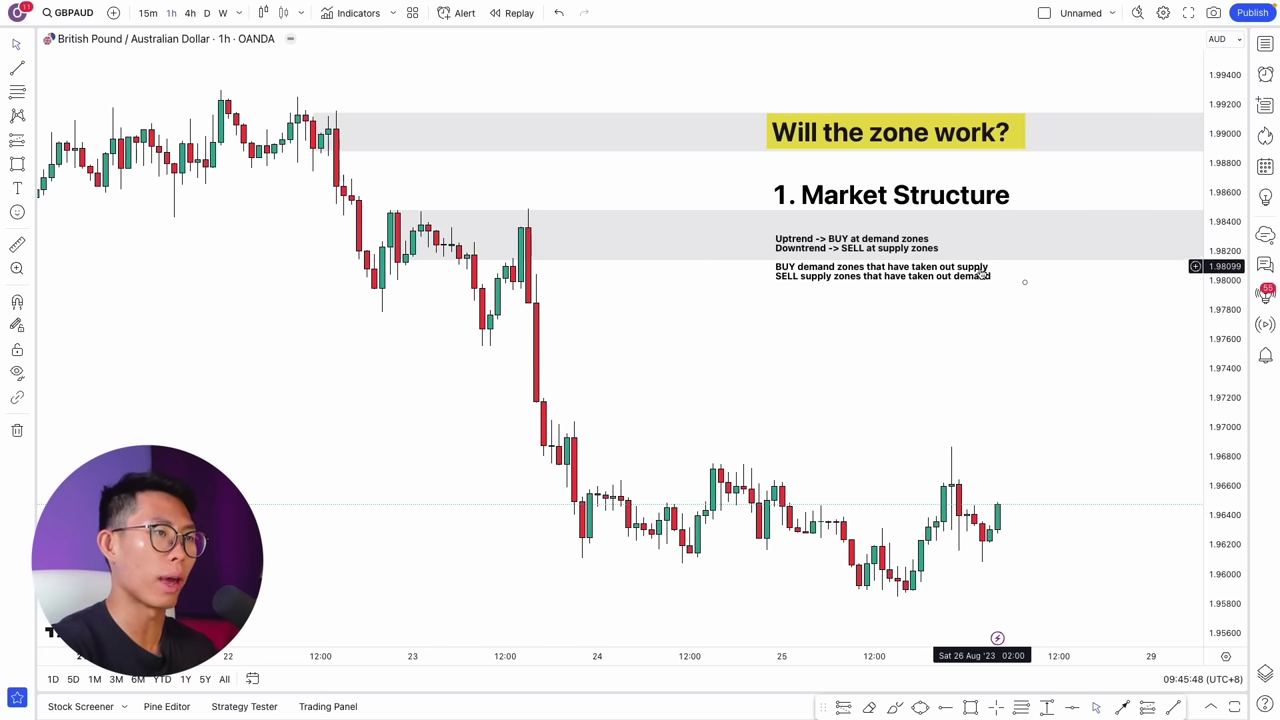
Step: Place short positions with entries at 1.98689 and 1.97863 below the two supply zones and undo both
click(895, 707)
click(336, 180)
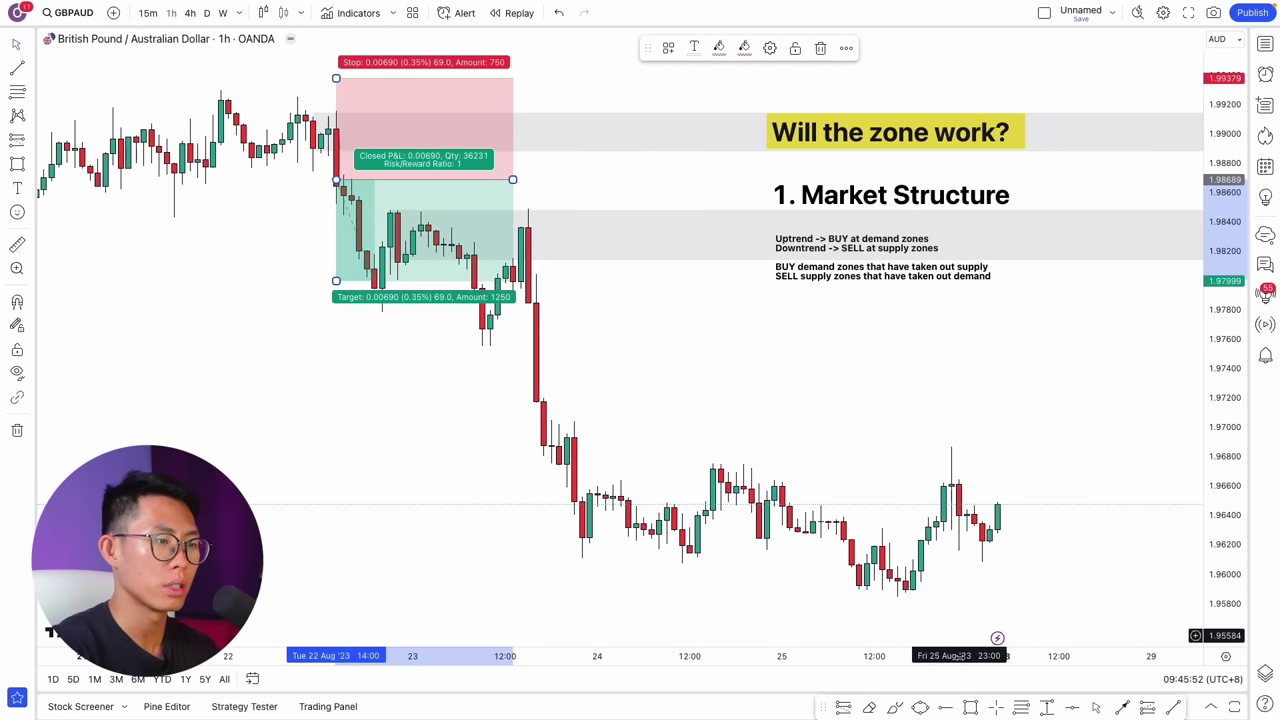
click(528, 300)
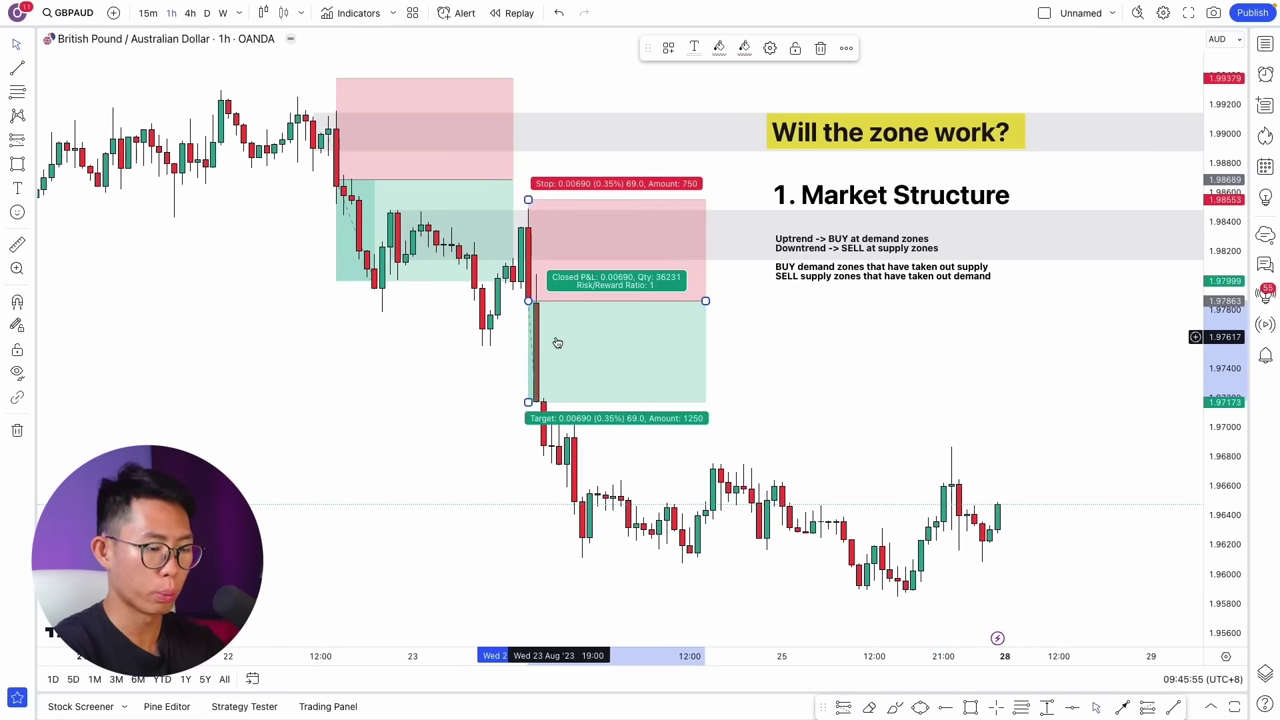
key(ctrl+z)
key(ctrl+z)
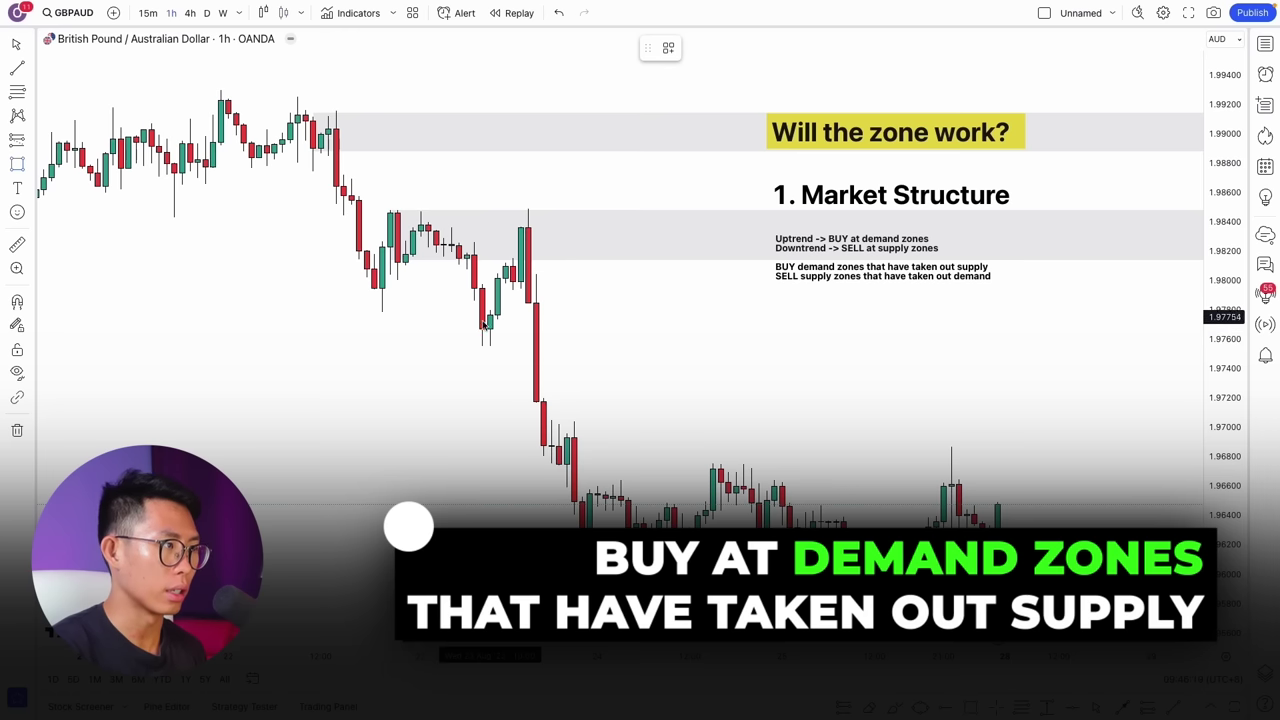
Step: Mark a demand zone at the 23 Aug low and sketch a price path bouncing from it through the supply zone into an uptrend
drag(489, 316, 488, 342)
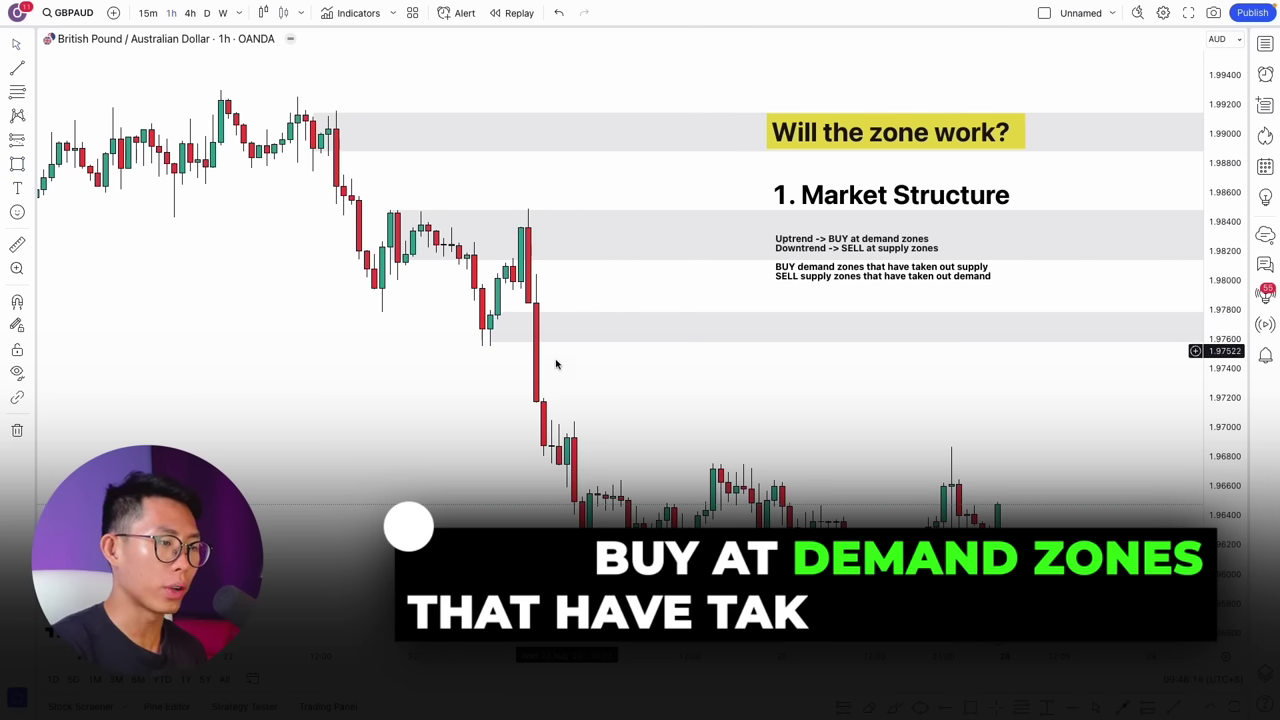
click(895, 707)
drag(527, 228, 553, 298)
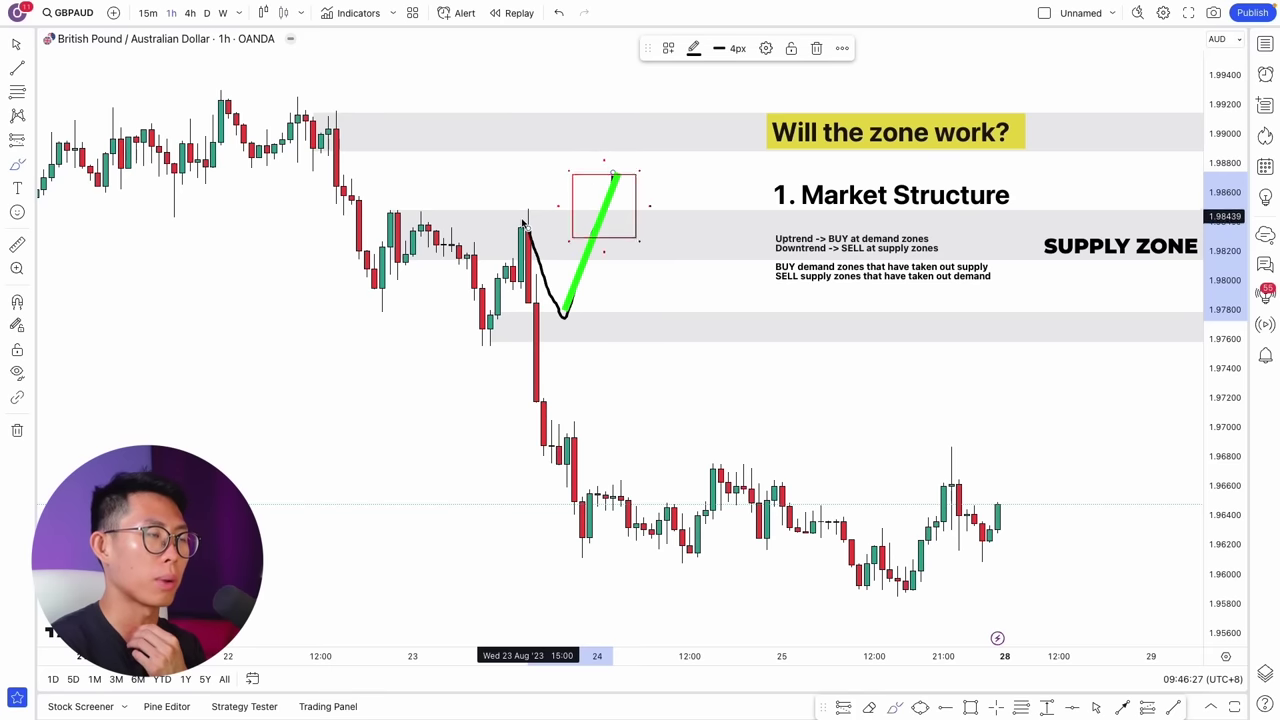
mouse_move(563, 316)
mouse_down()
mouse_move(614, 172)
mouse_move(645, 237)
mouse_up()
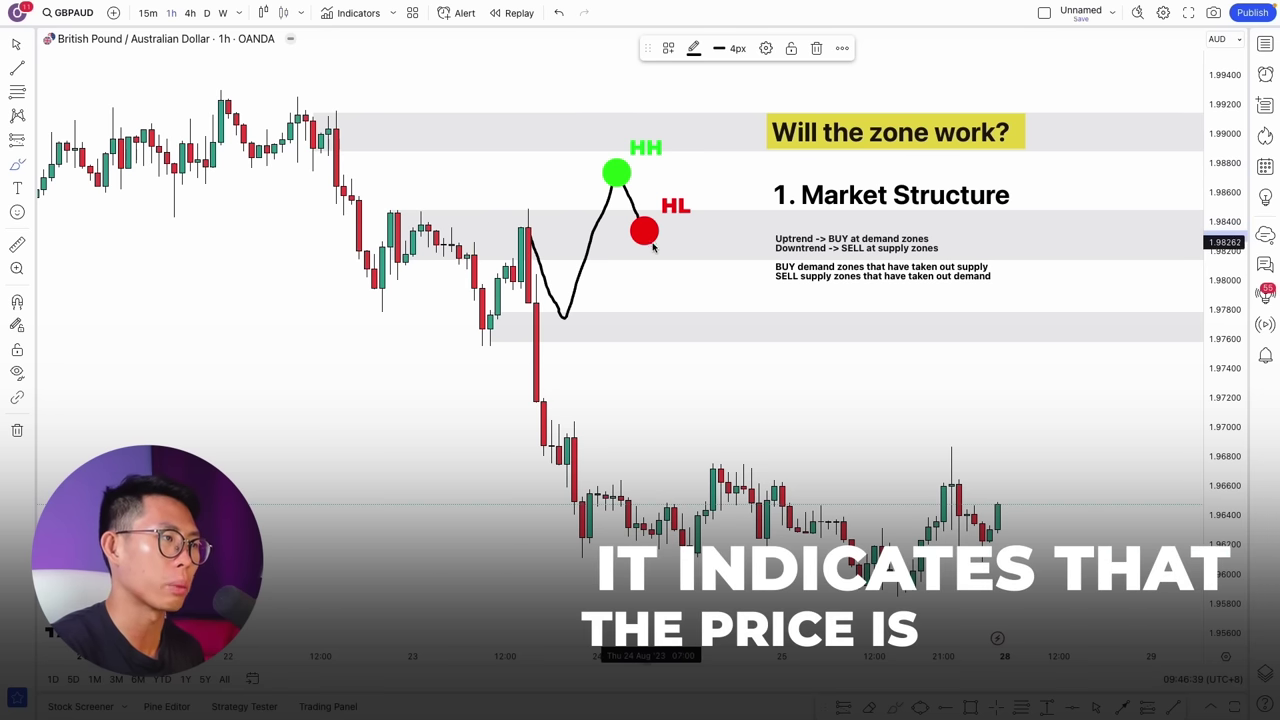
drag(644, 231, 712, 145)
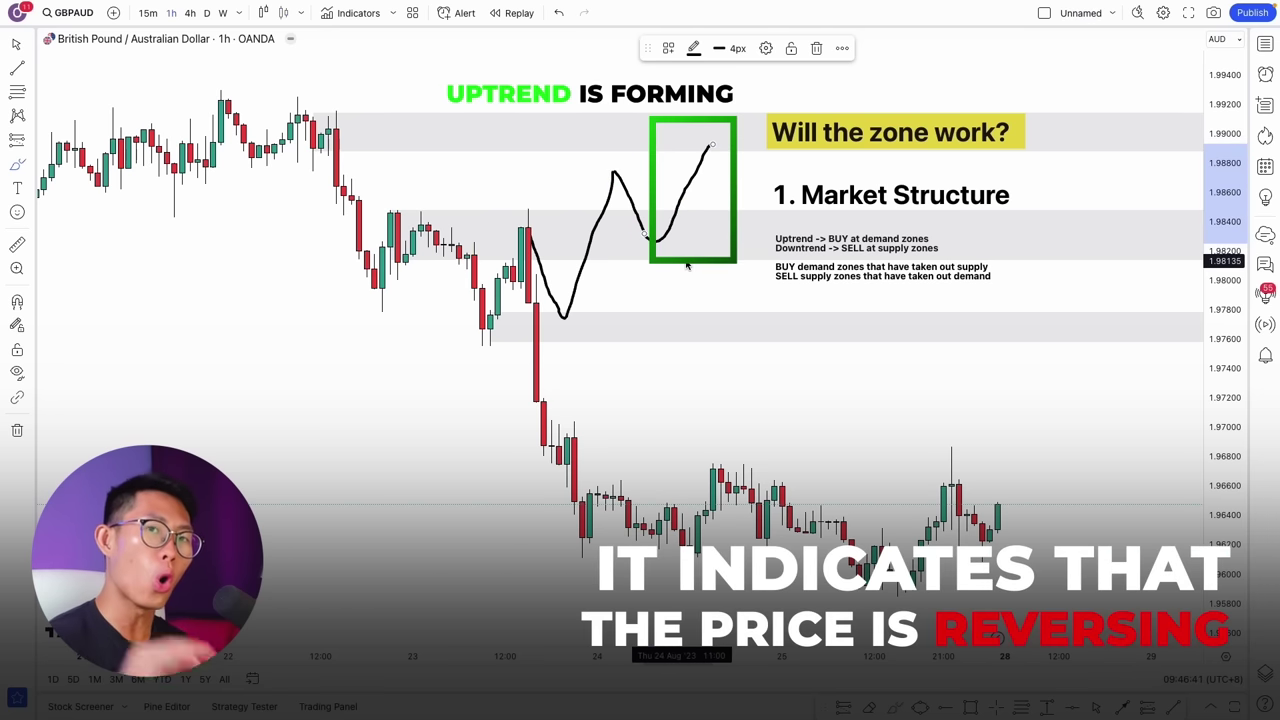
mouse_move(577, 296)
mouse_down()
mouse_move(543, 322)
mouse_move(579, 307)
mouse_up()
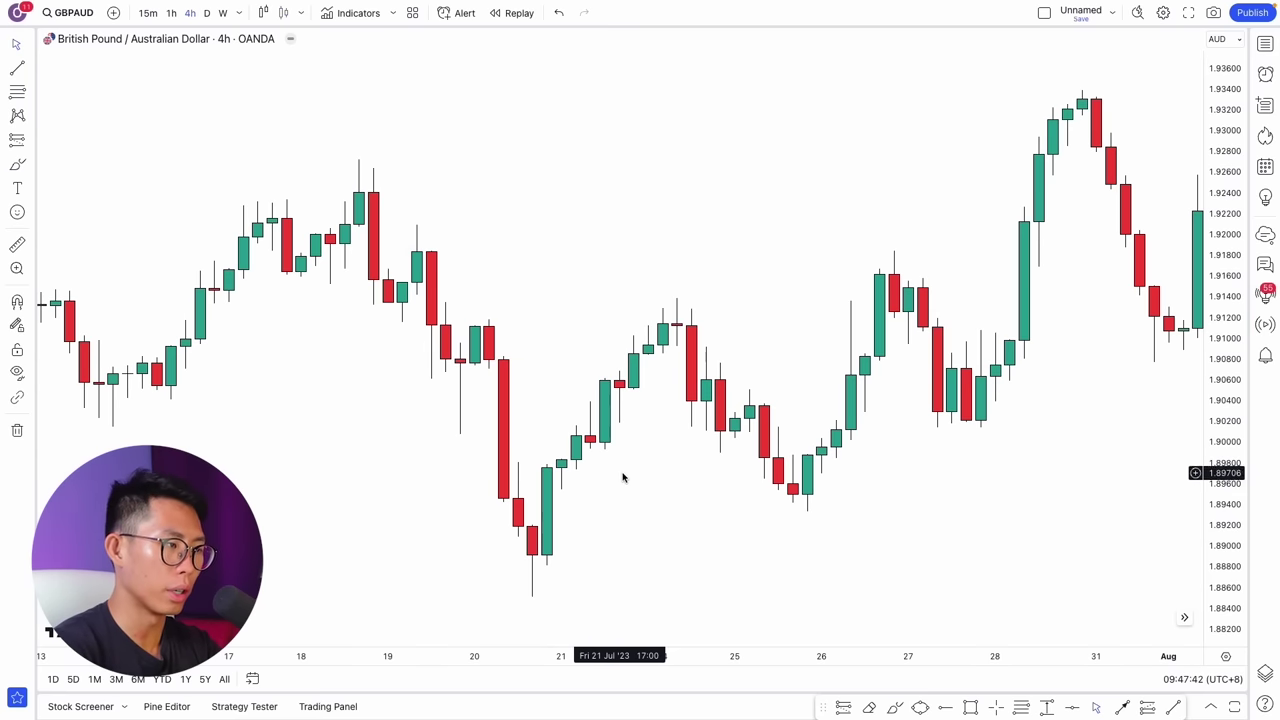
Step: Mark a supply zone with its upper edge at 1.91170 on the 20 Jul candles before the sharp drop
click(970, 707)
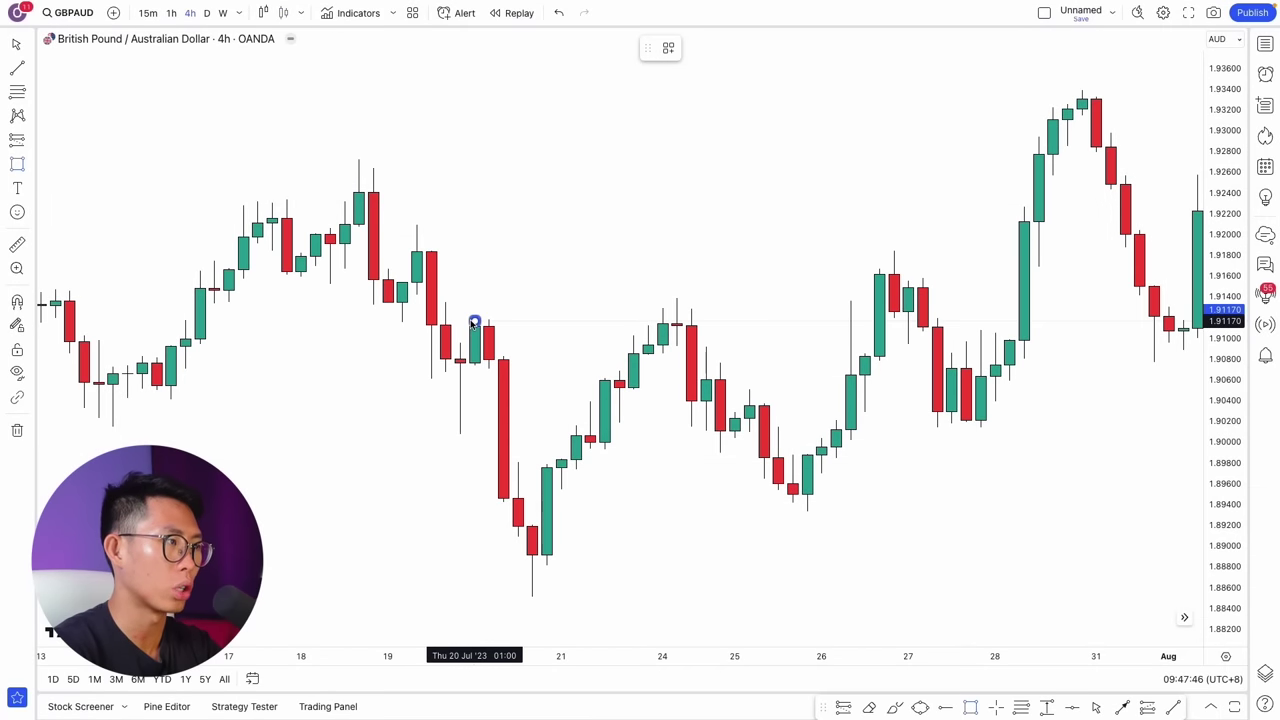
click(462, 365)
click(735, 560)
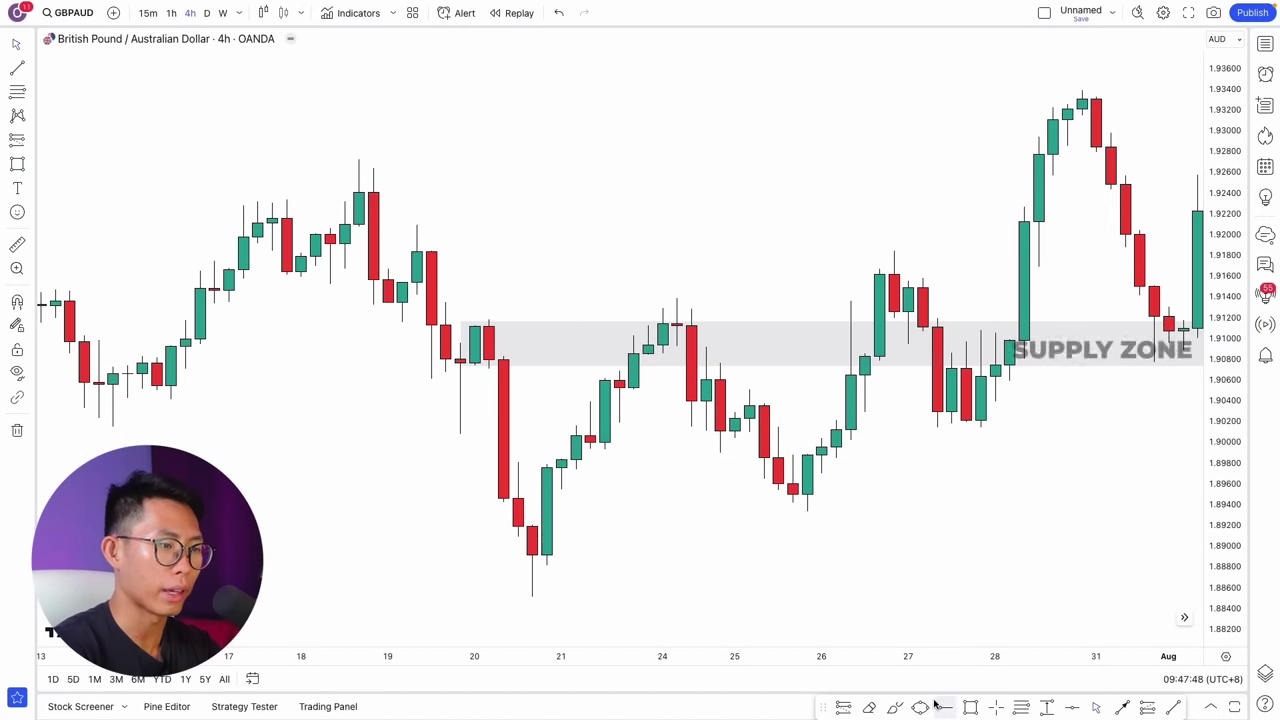
Step: Mark a demand zone at the 20 Jul low and shift it up to span 1.89315 to 1.88641
click(968, 708)
drag(531, 524, 531, 589)
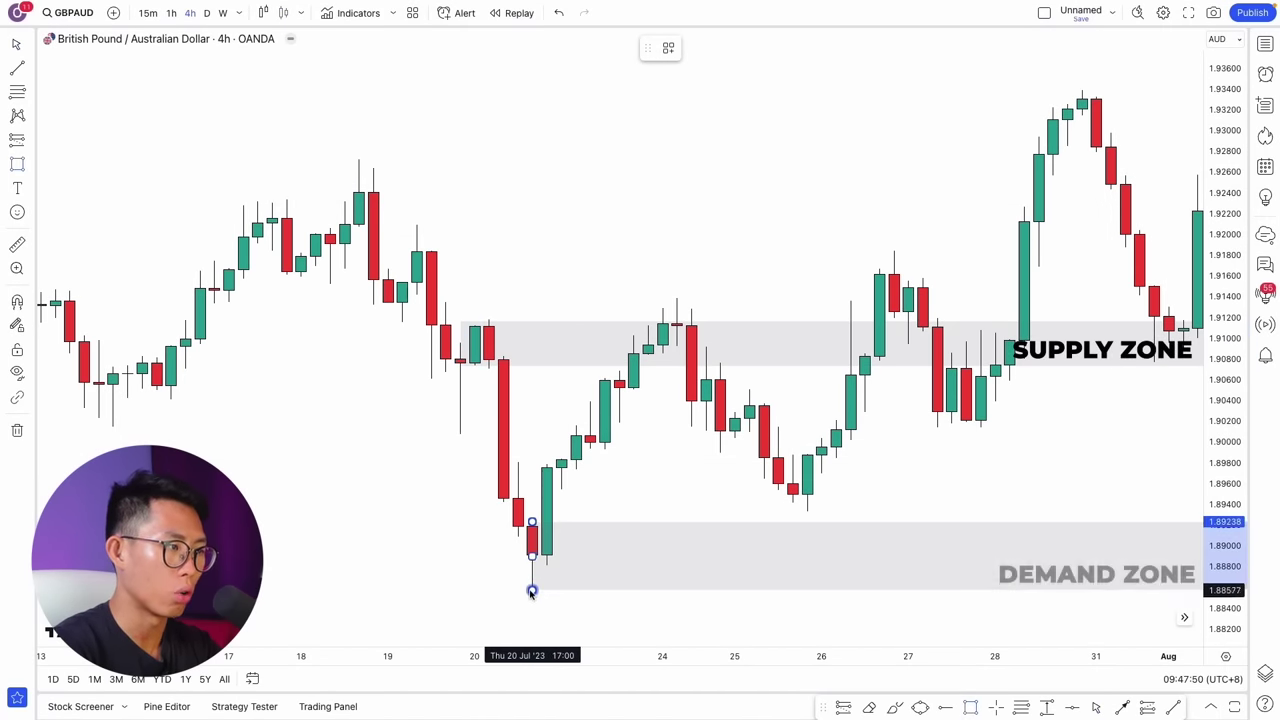
key(Escape)
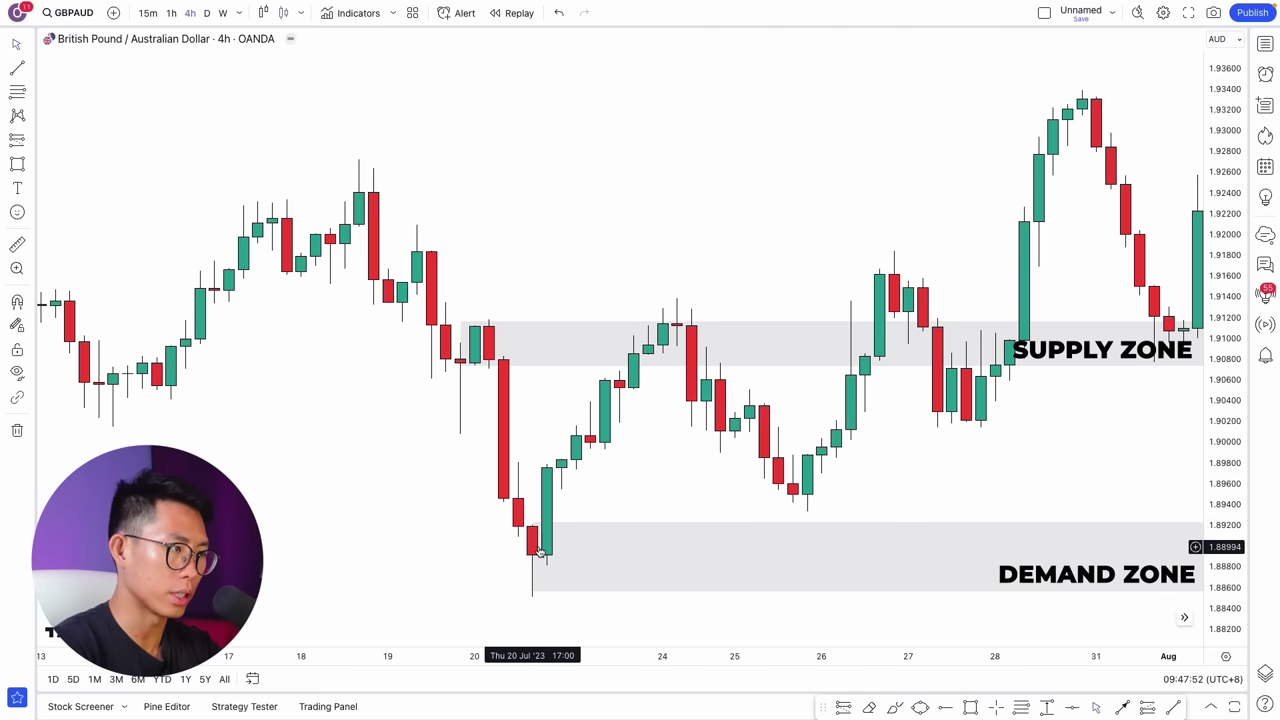
drag(542, 550, 678, 322)
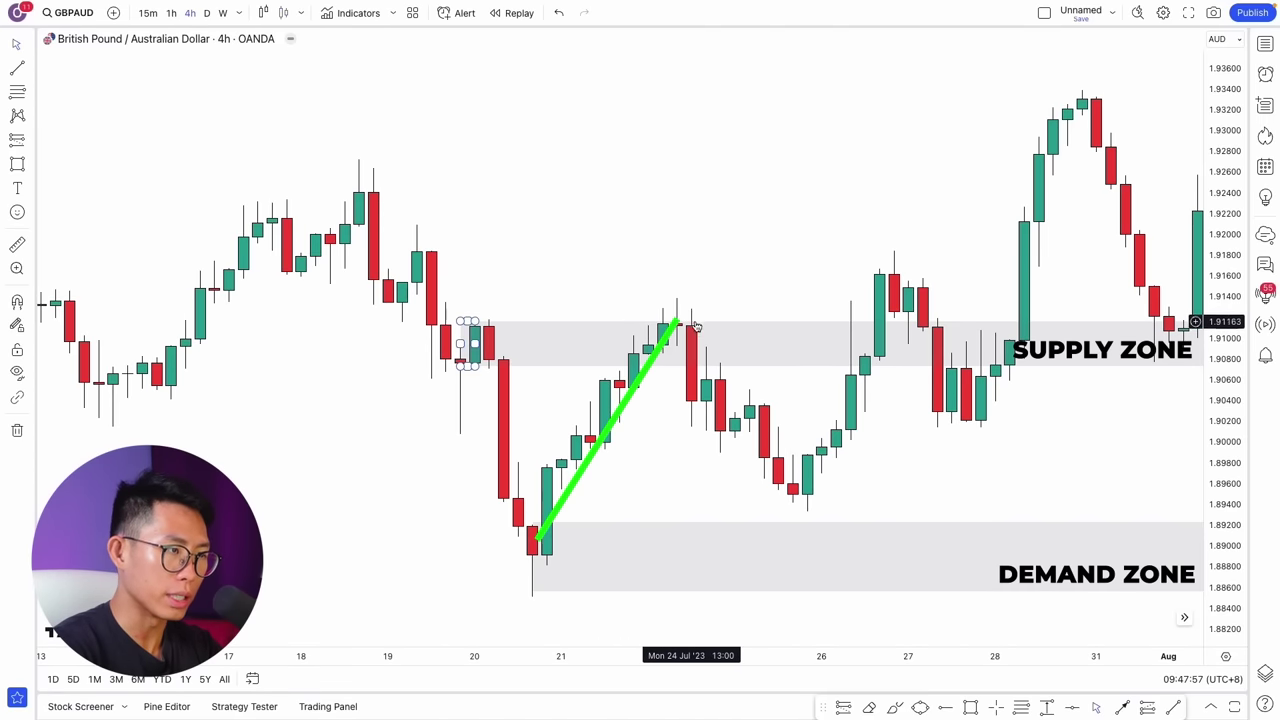
drag(789, 529, 789, 522)
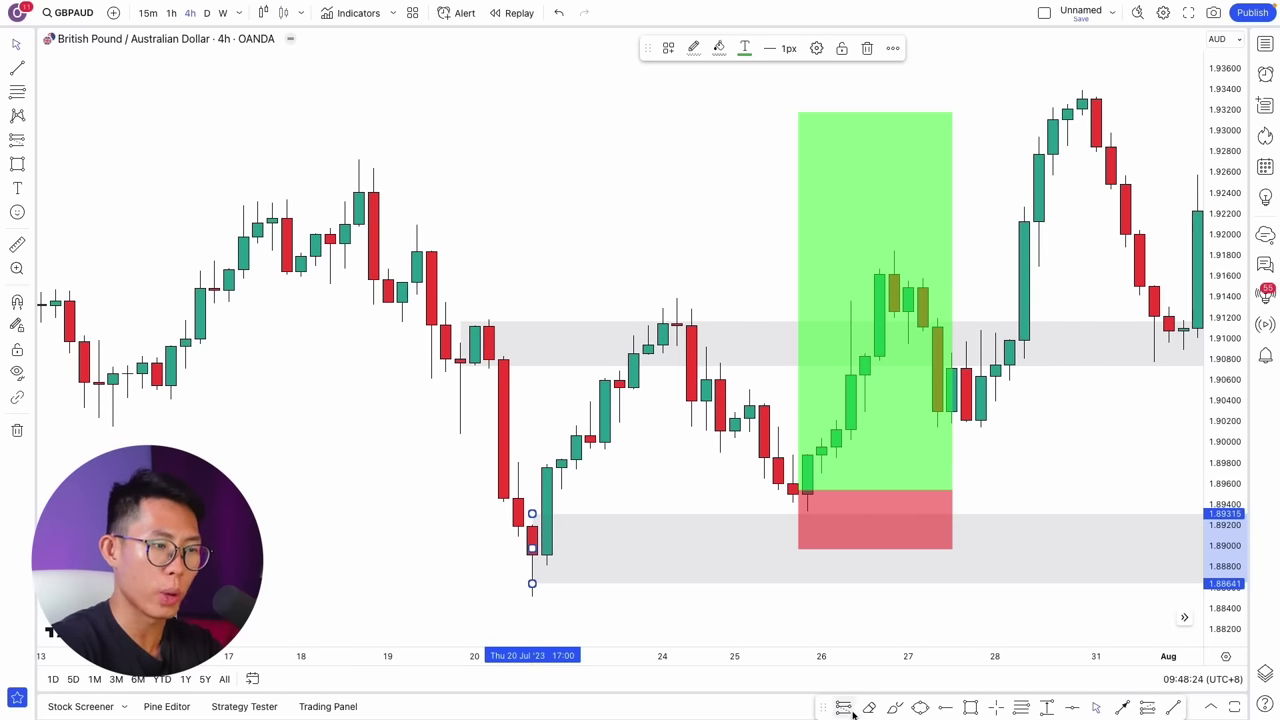
Step: Place a long position at 1.89886 above the demand zone, with stop loss 1.89257 and take profit near the late July swing high
click(1147, 707)
click(807, 454)
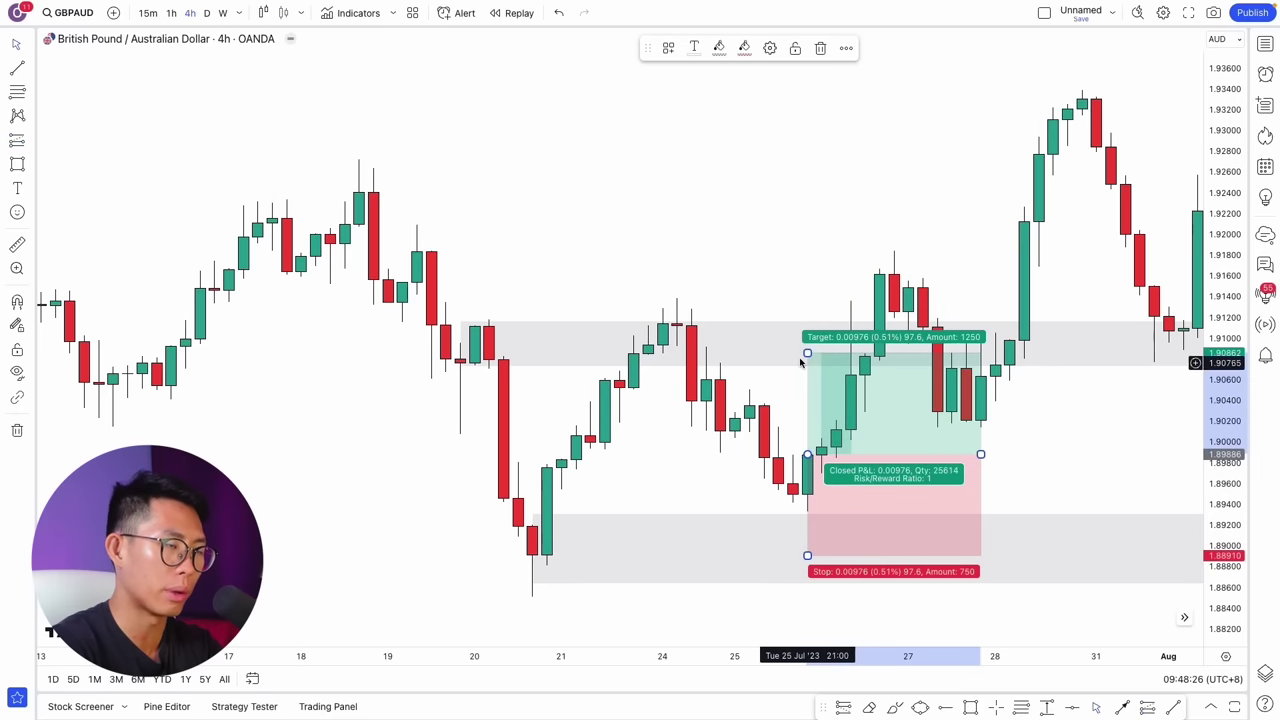
drag(807, 352, 845, 317)
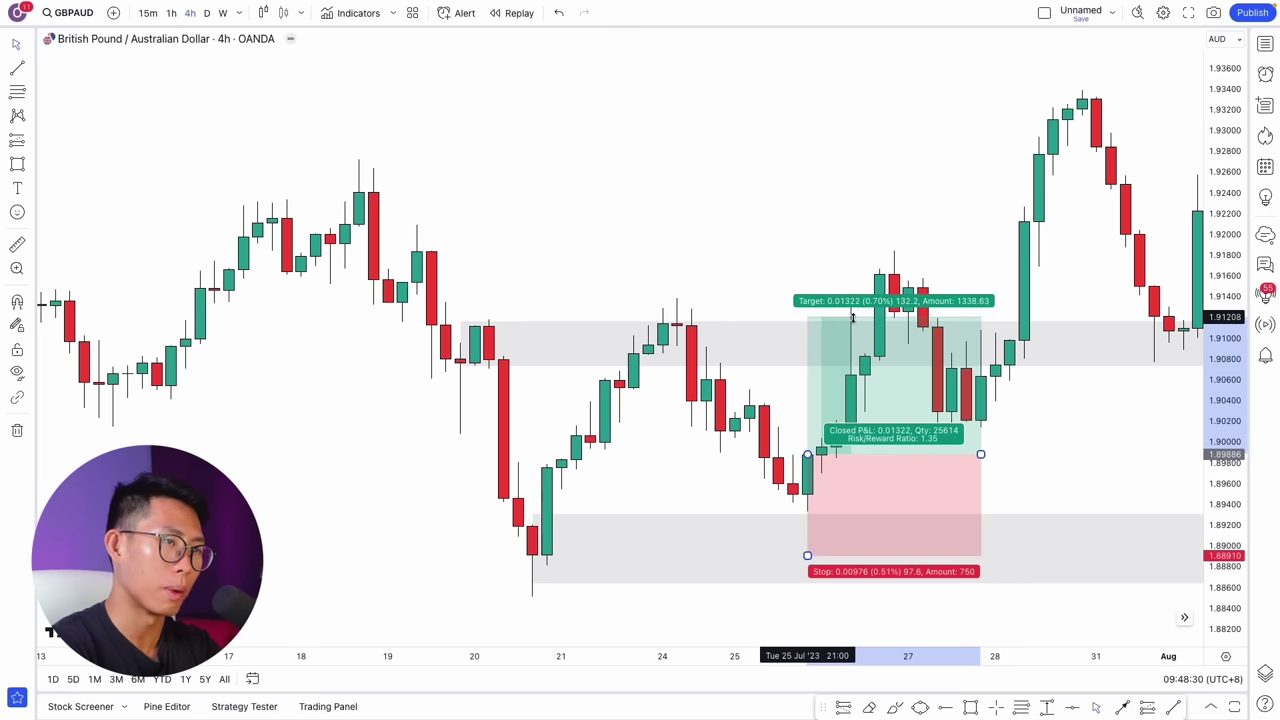
drag(813, 555, 813, 519)
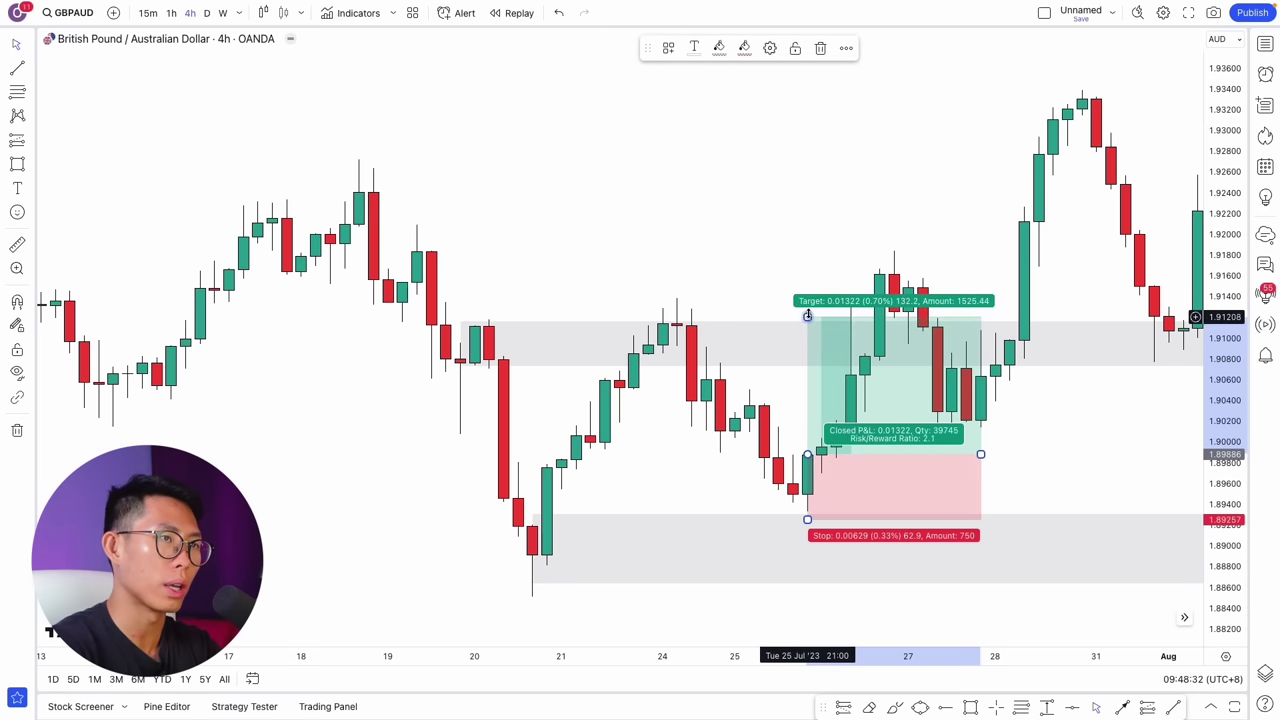
drag(807, 317, 869, 91)
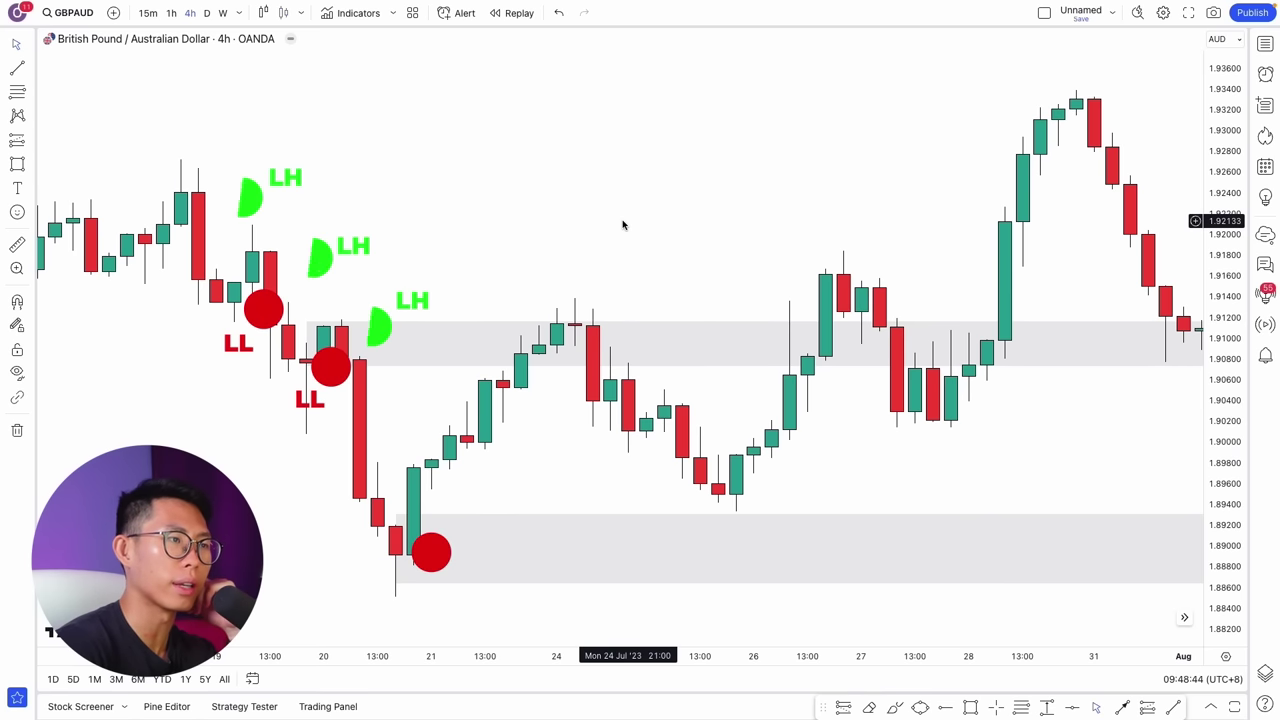
Step: Delete the existing supply and demand zones from the 4-hour chart
scroll(417, 283, down, 1)
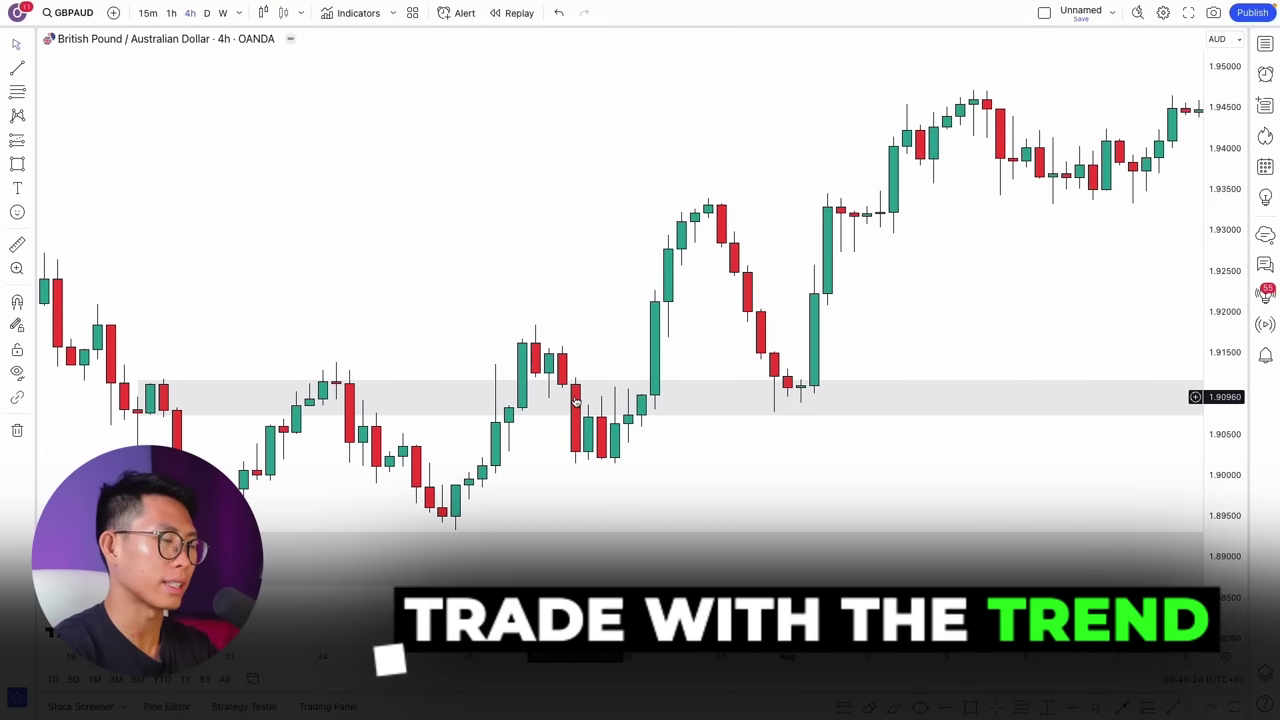
click(734, 419)
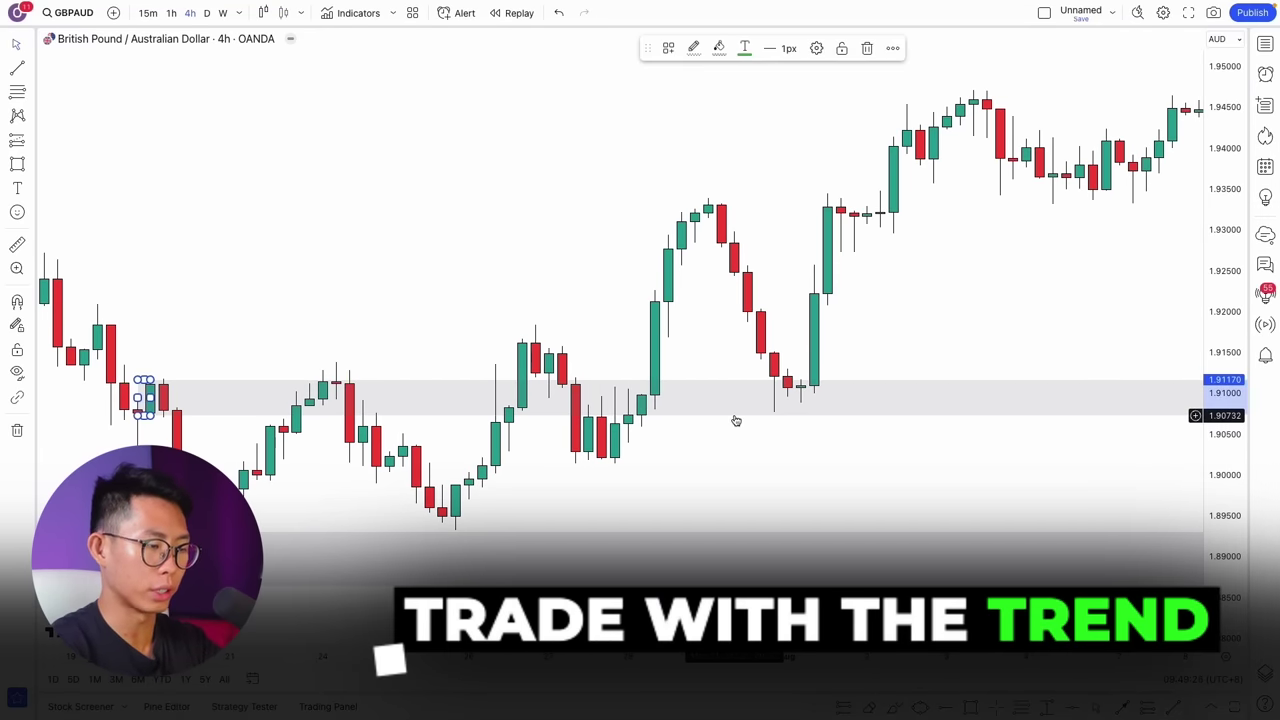
key(Delete)
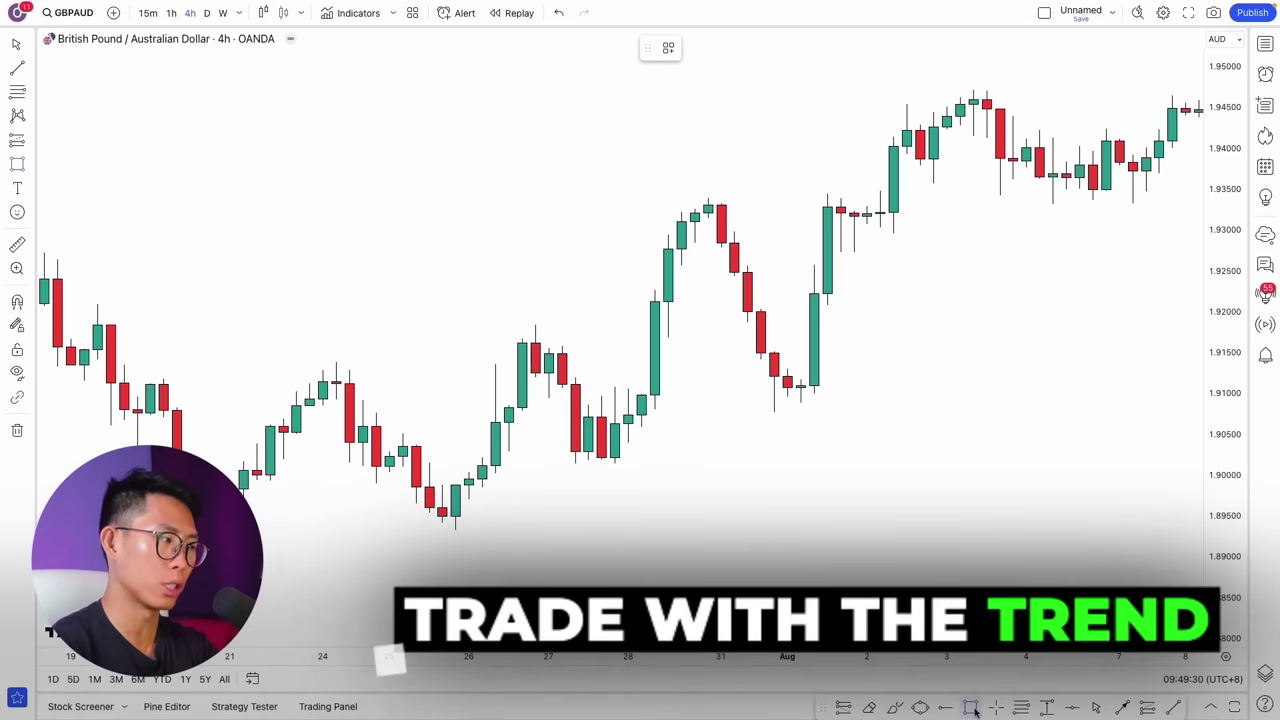
Step: Draw a demand zone at the 20 Jul swing low, spanning 1.89214 to 1.88528
click(972, 708)
click(203, 540)
click(203, 595)
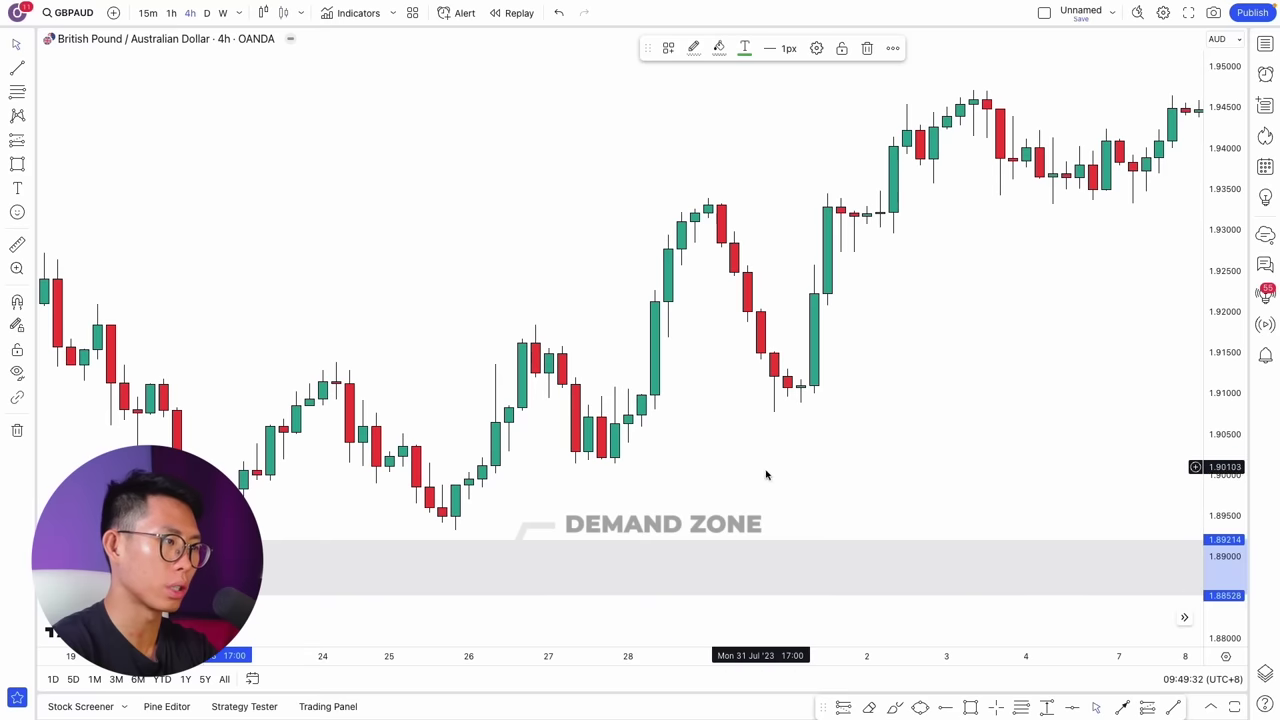
Step: Draw a second demand zone at the 1 Aug low, from 1.91164 down to about 1.909
click(971, 708)
click(801, 382)
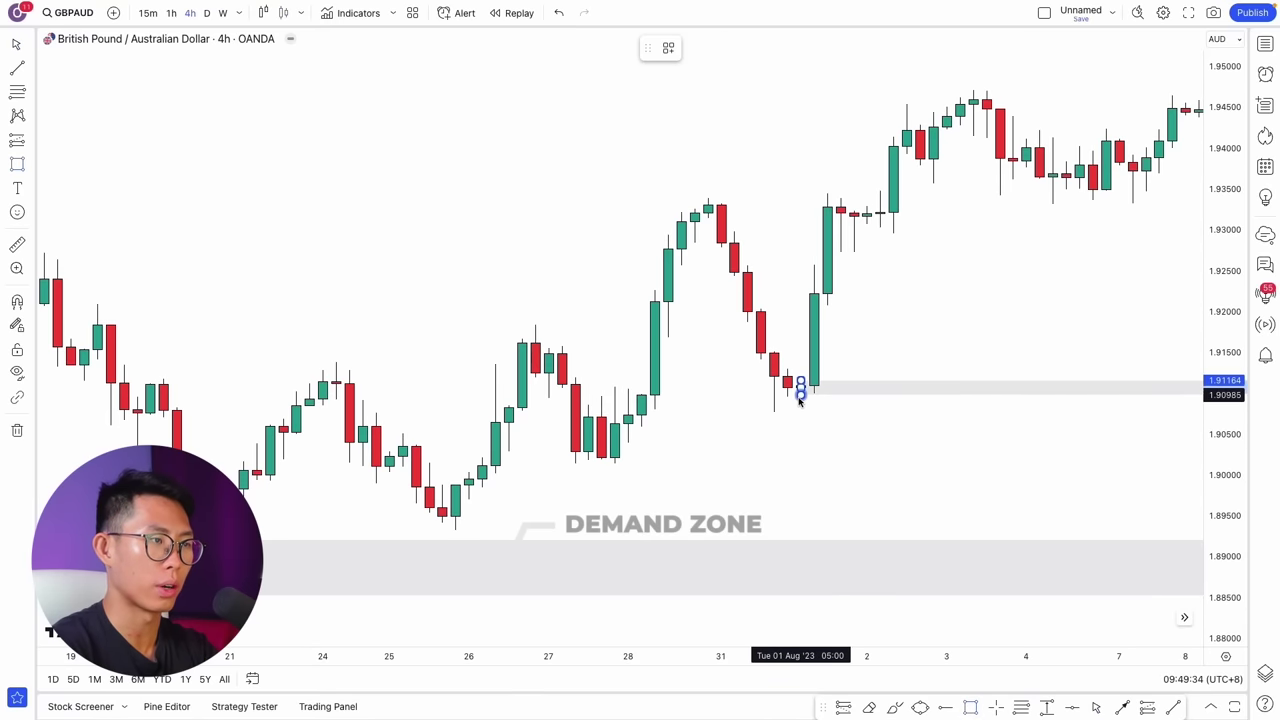
click(801, 403)
Step: Brush a hypothetical price path from the 2 Aug candle down through the upper demand zone, up in a small pullback, and down again
drag(829, 454, 796, 454)
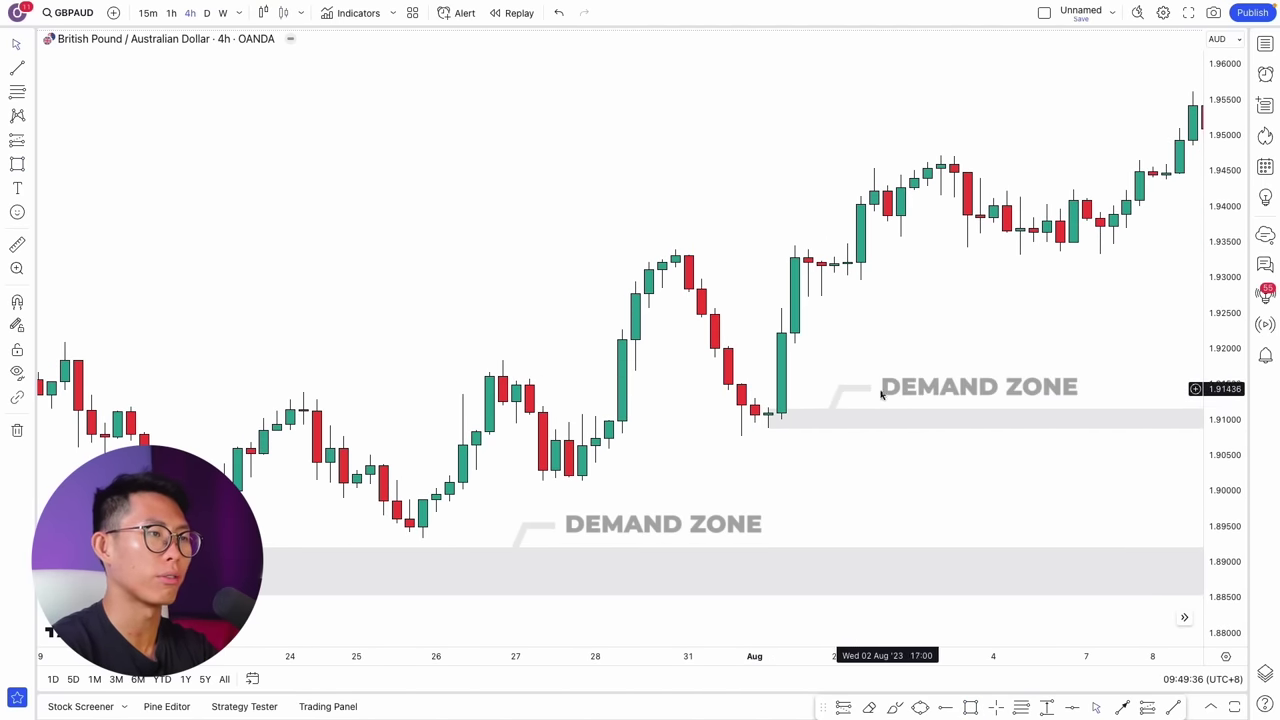
drag(883, 394, 612, 448)
scroll(705, 420, down, 3)
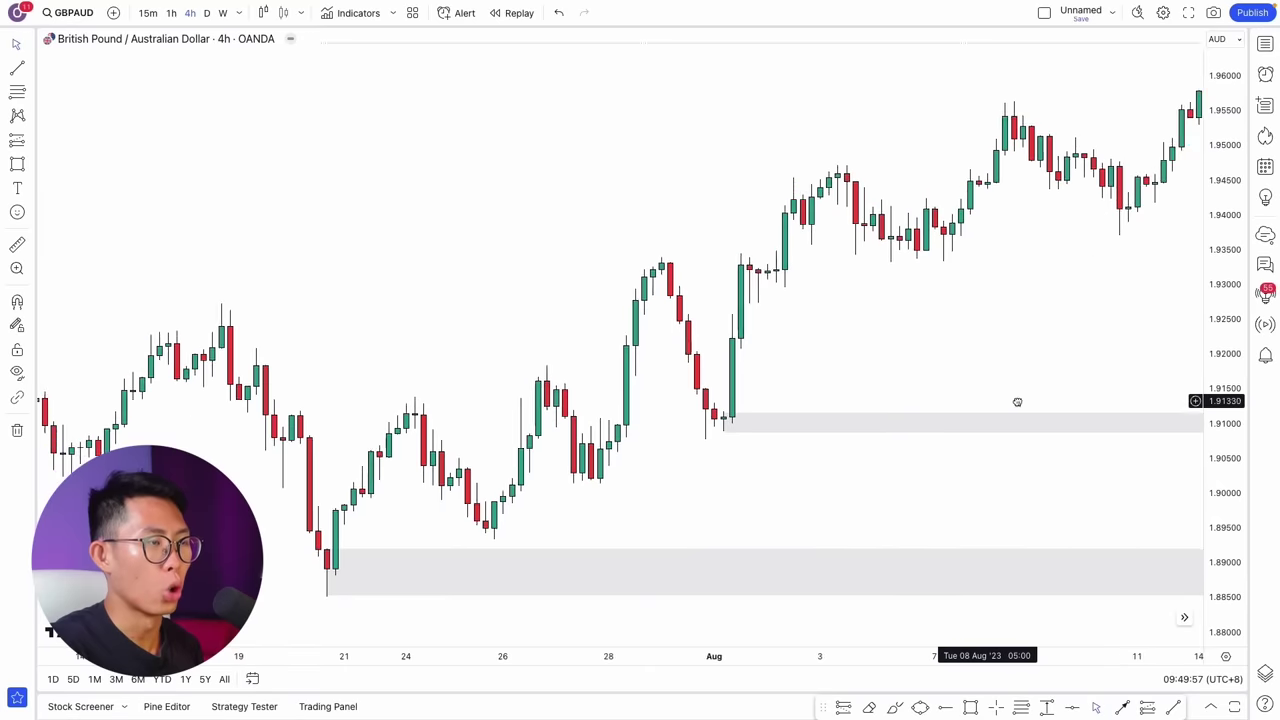
scroll(851, 366, up, 6)
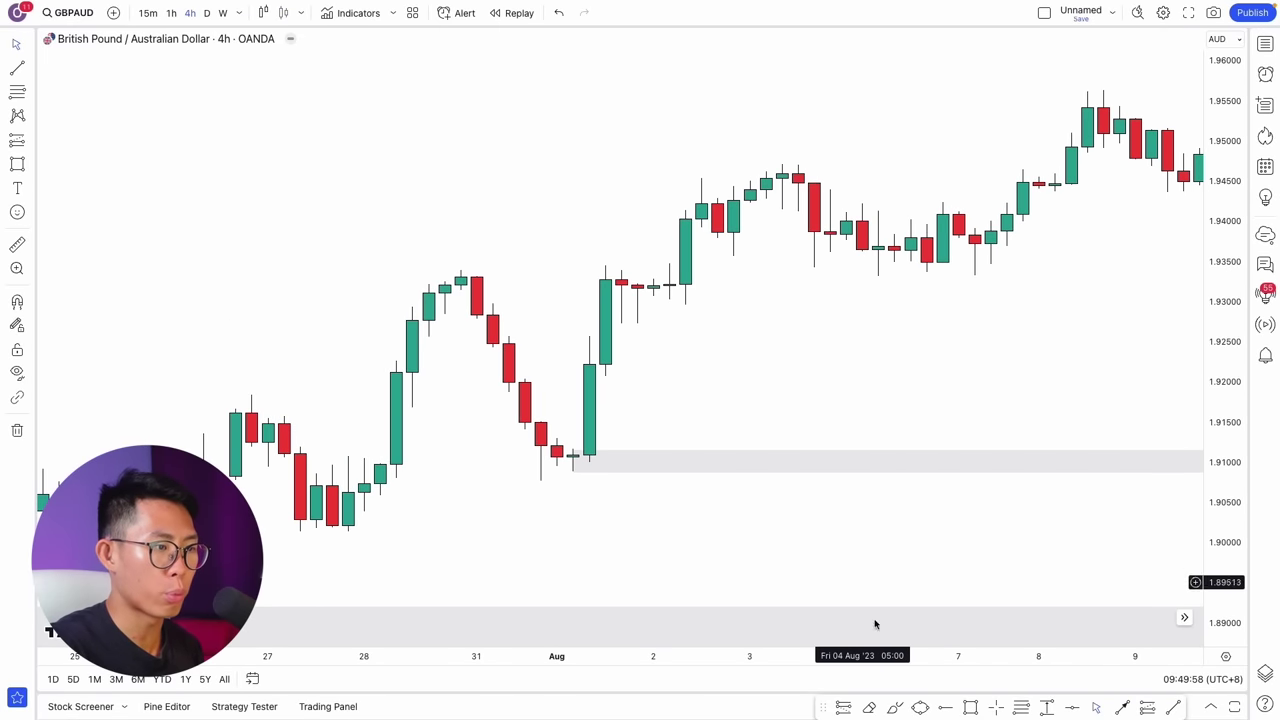
click(895, 706)
mouse_move(686, 271)
mouse_down()
mouse_move(756, 492)
mouse_move(845, 345)
mouse_move(862, 398)
mouse_up()
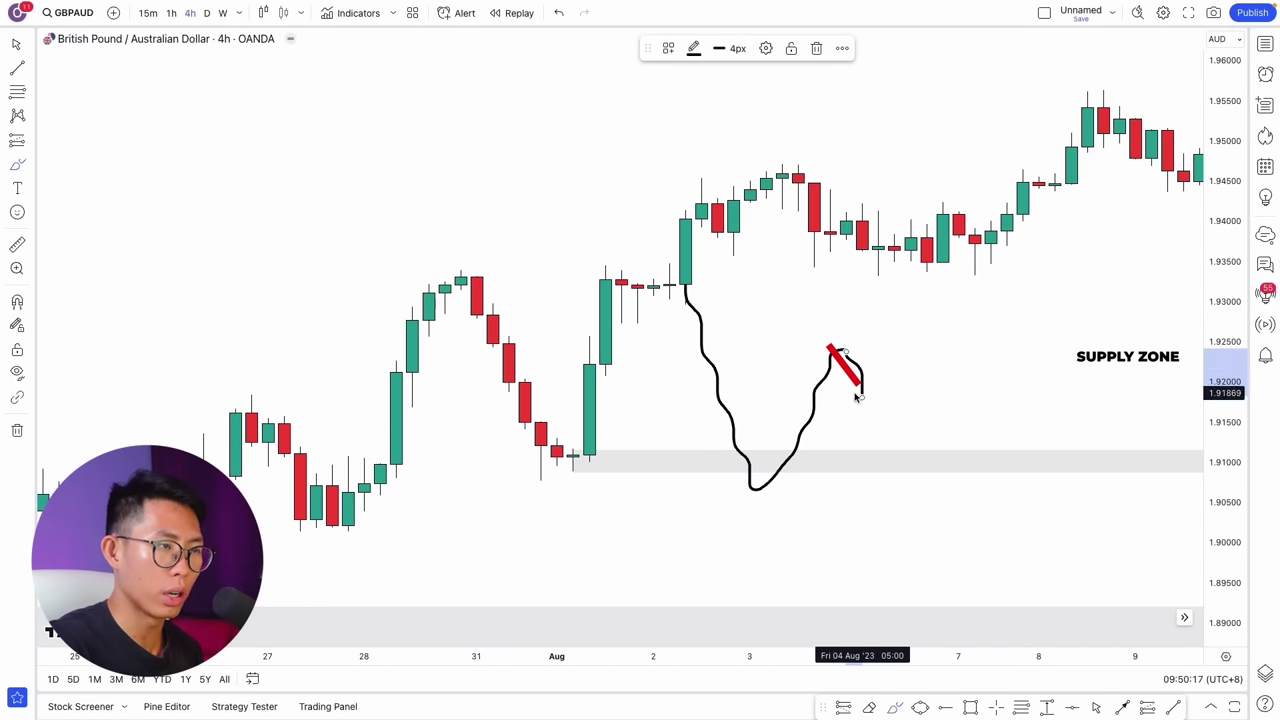
mouse_move(862, 396)
mouse_down()
mouse_move(928, 590)
mouse_move(972, 632)
mouse_up()
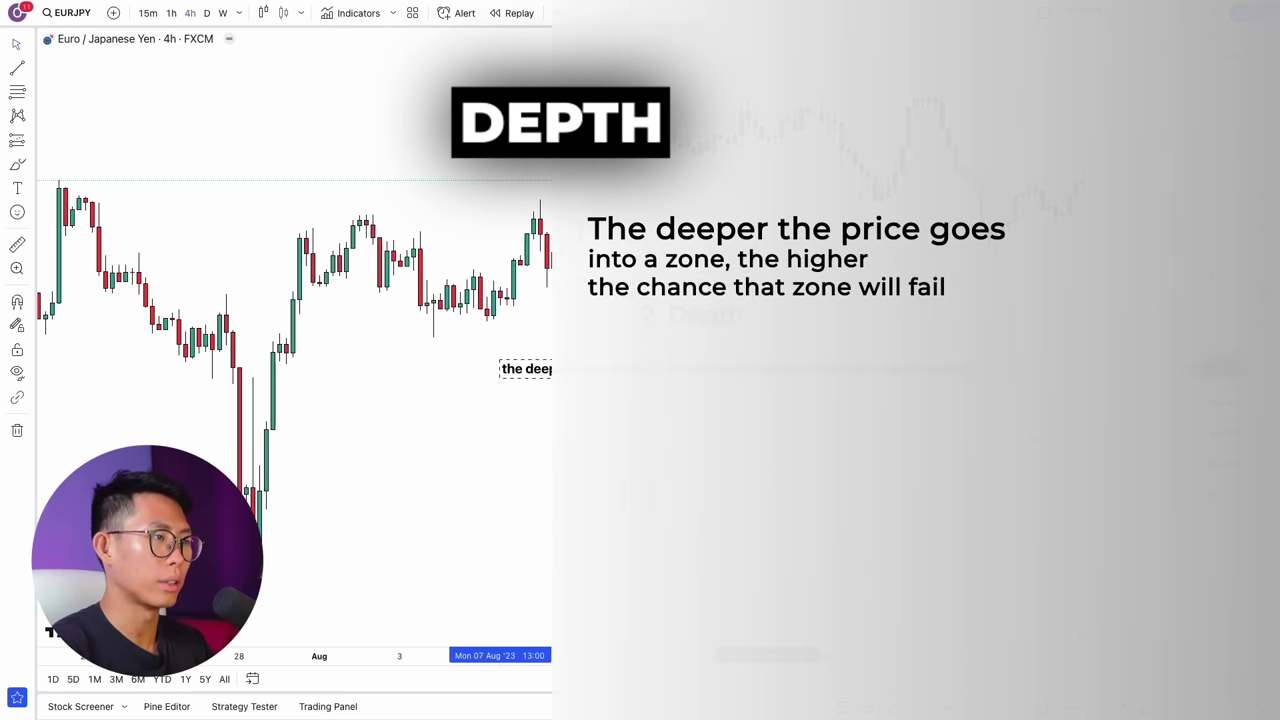
Step: Position the note starting "the deeper the price goes into a zone" beneath the "2. Depth" heading on the EURJPY chart
drag(500, 369, 487, 366)
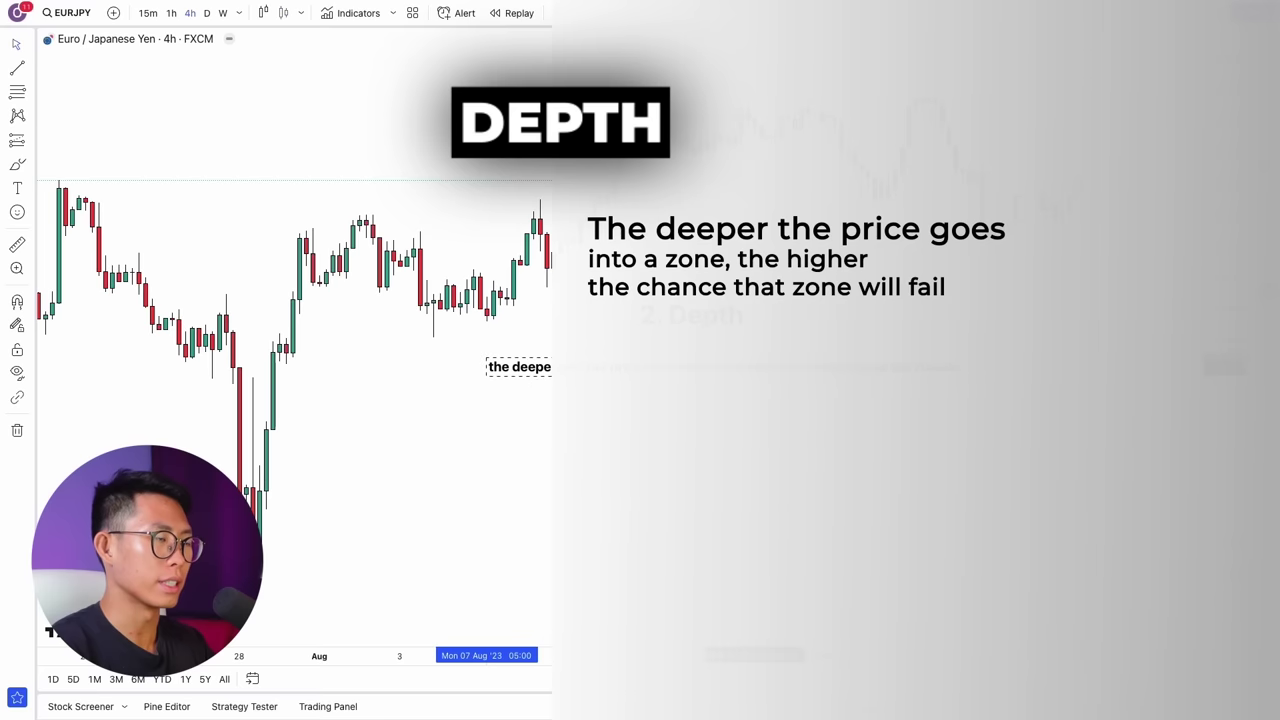
click(615, 376)
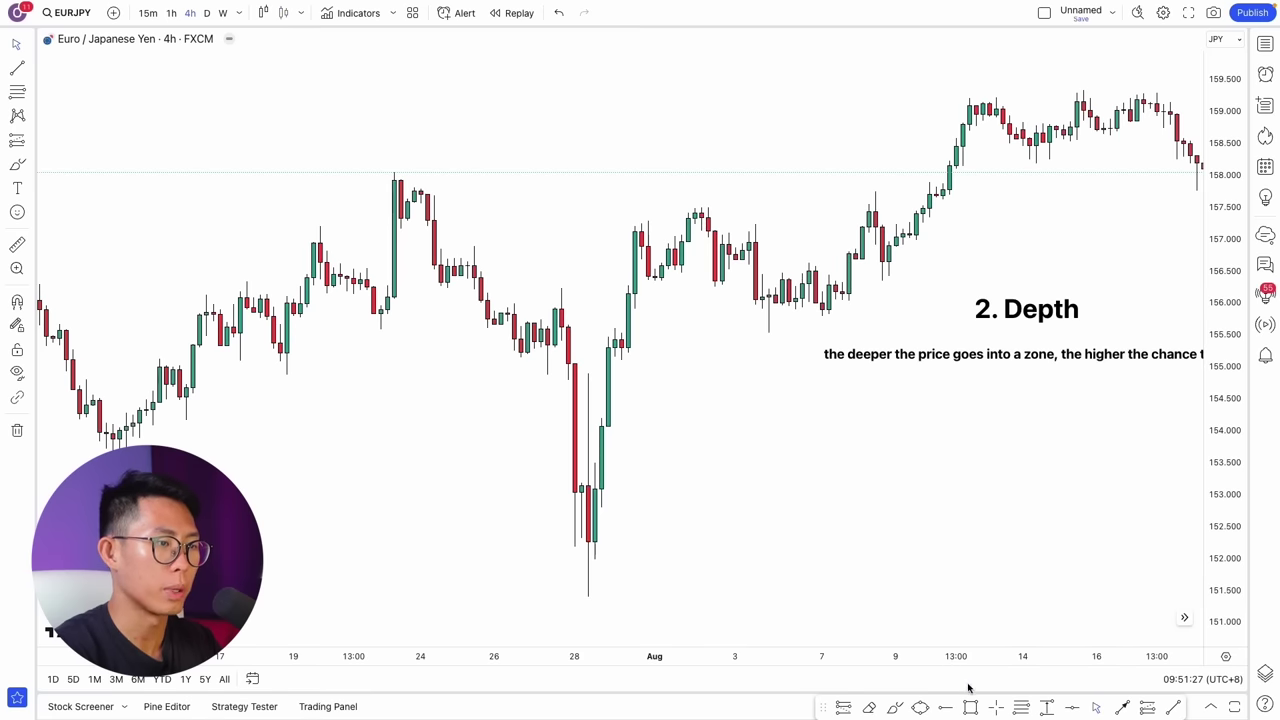
Step: Draw a zone at the base of the strong 21 Jul bullish candle, from 156.316 to 155.888
click(970, 707)
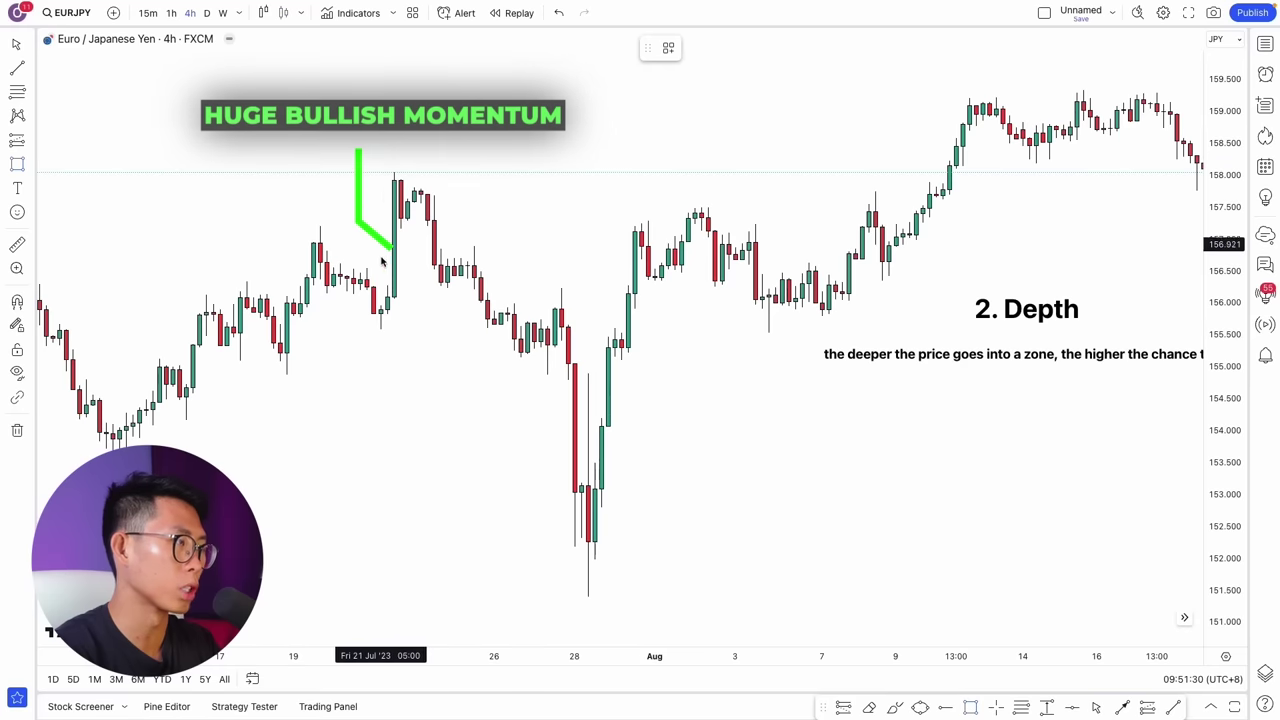
drag(387, 283, 387, 311)
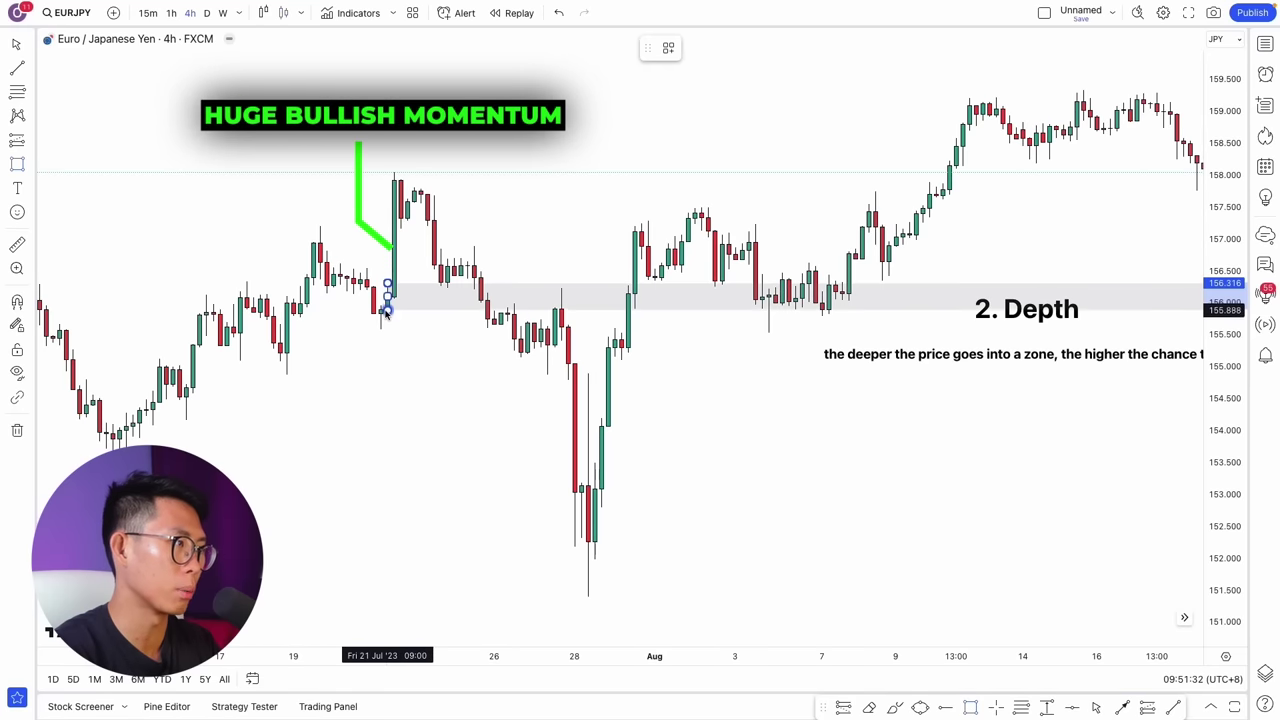
drag(440, 349, 554, 343)
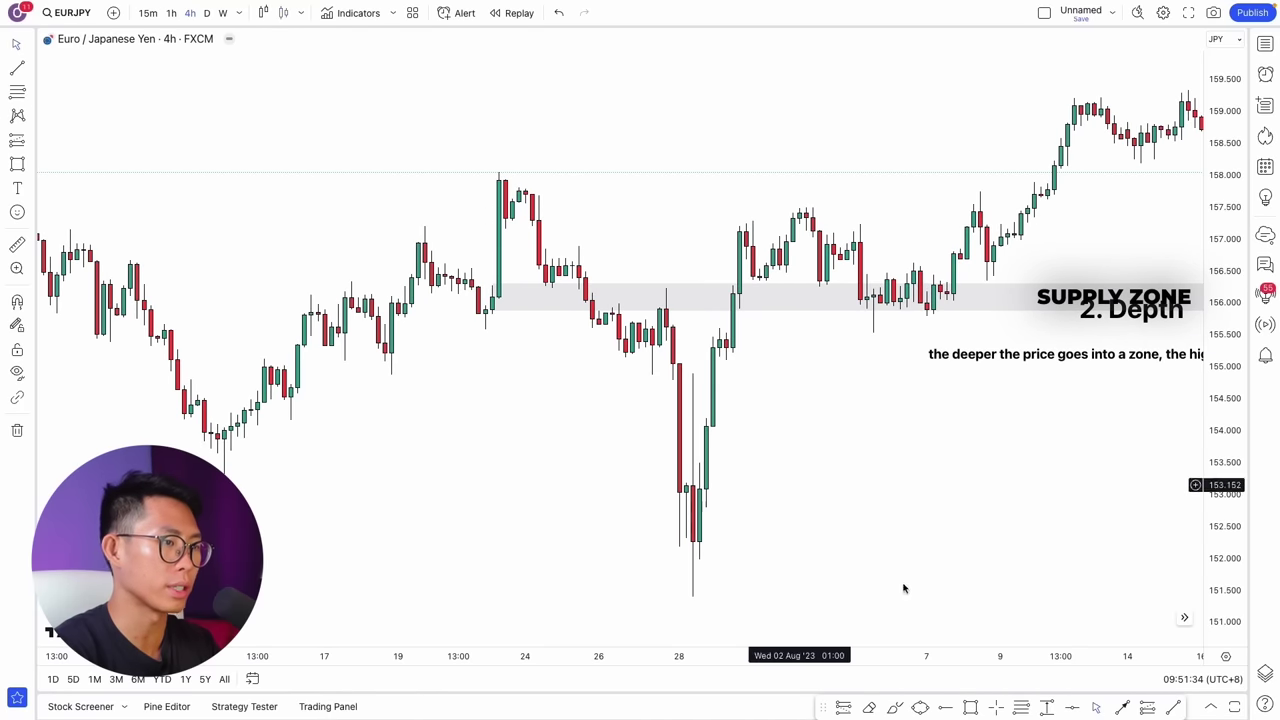
Step: Brush a path from the 21 Jul high down to the zone's upper edge and back up, and undo the stroke
click(894, 707)
mouse_move(508, 180)
mouse_down()
mouse_move(553, 279)
mouse_move(602, 208)
mouse_move(594, 197)
mouse_up()
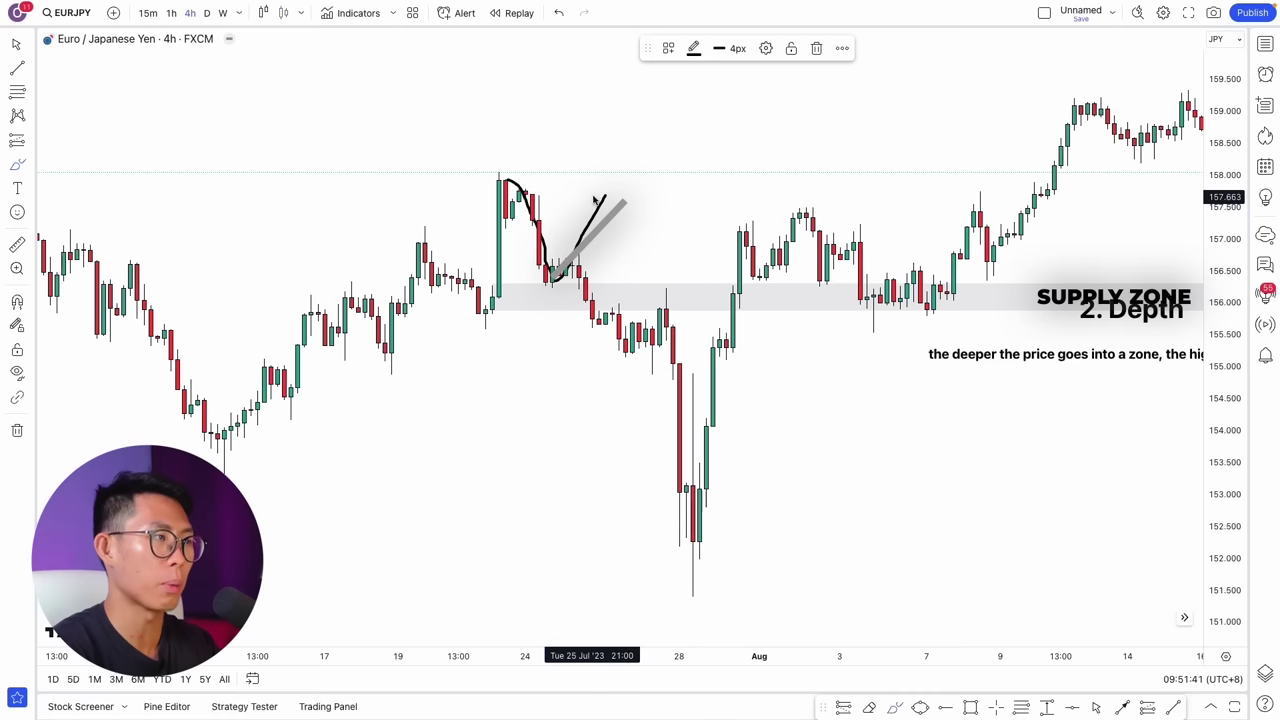
key(super+z)
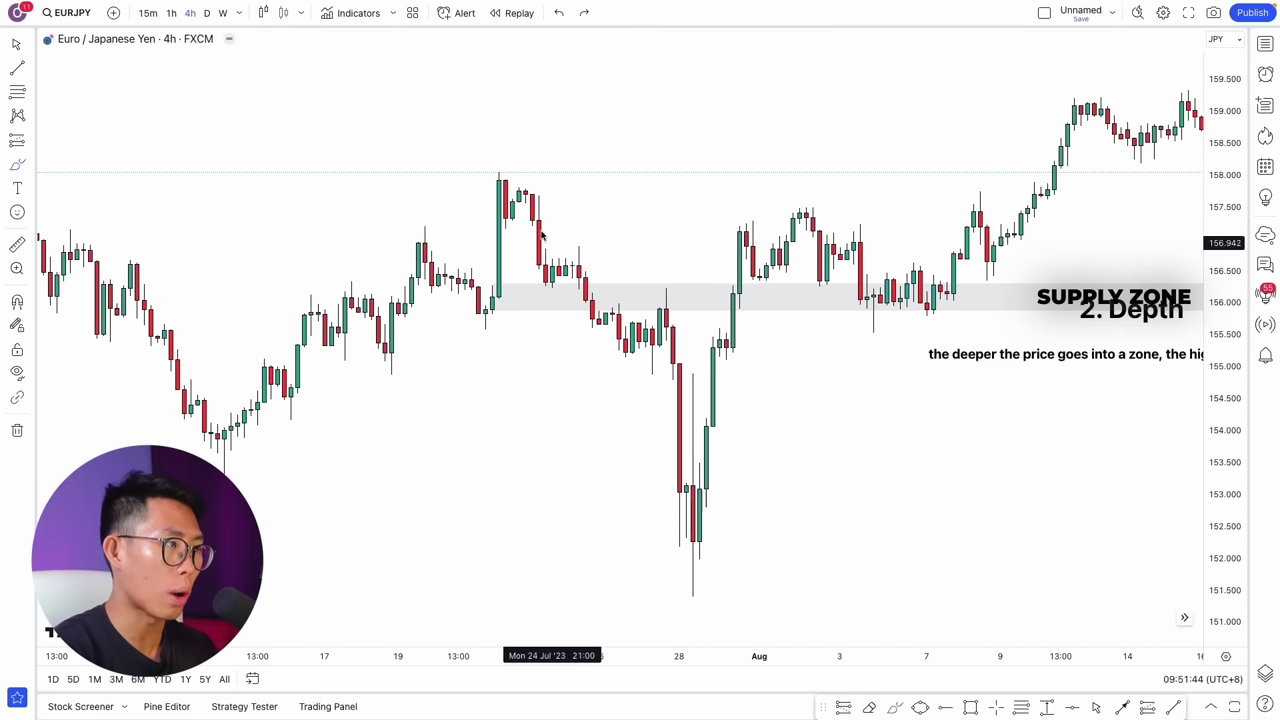
Step: Brush the price path from the 21 Jul high down through the zone, marking the zone's middle with a short dash
mouse_move(497, 189)
mouse_down()
mouse_move(528, 200)
mouse_move(585, 283)
mouse_up()
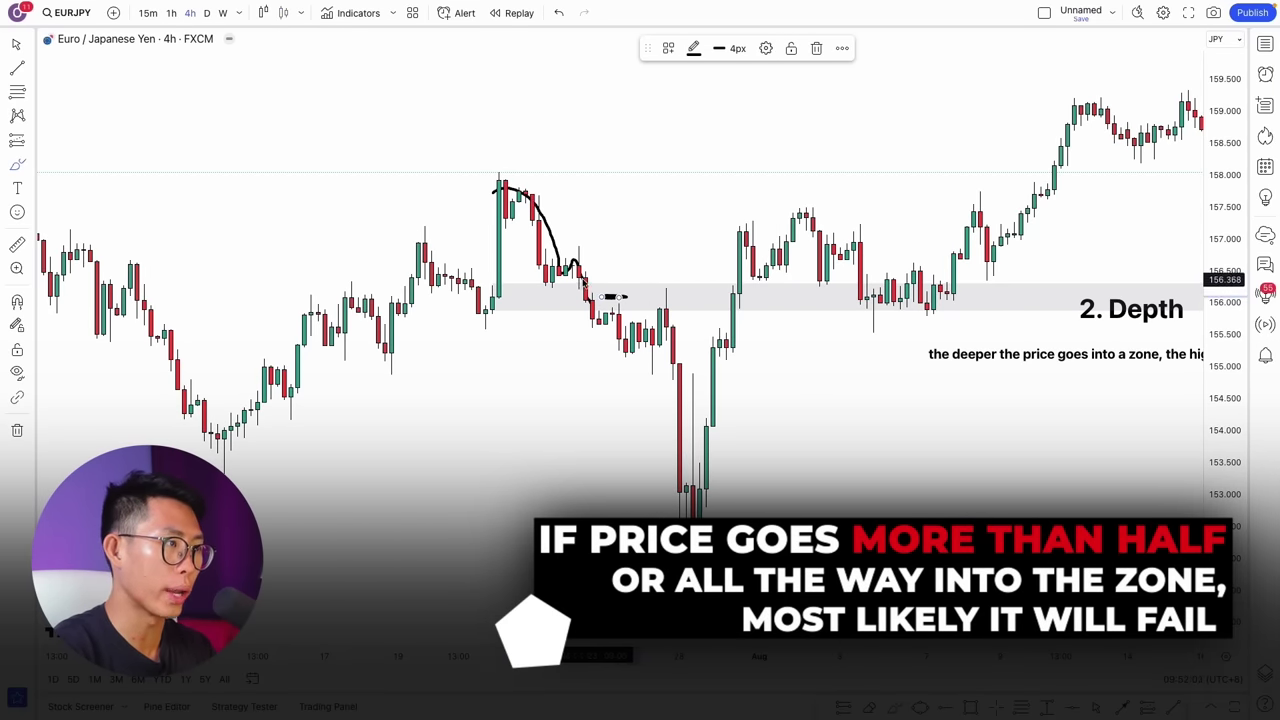
drag(585, 292, 601, 326)
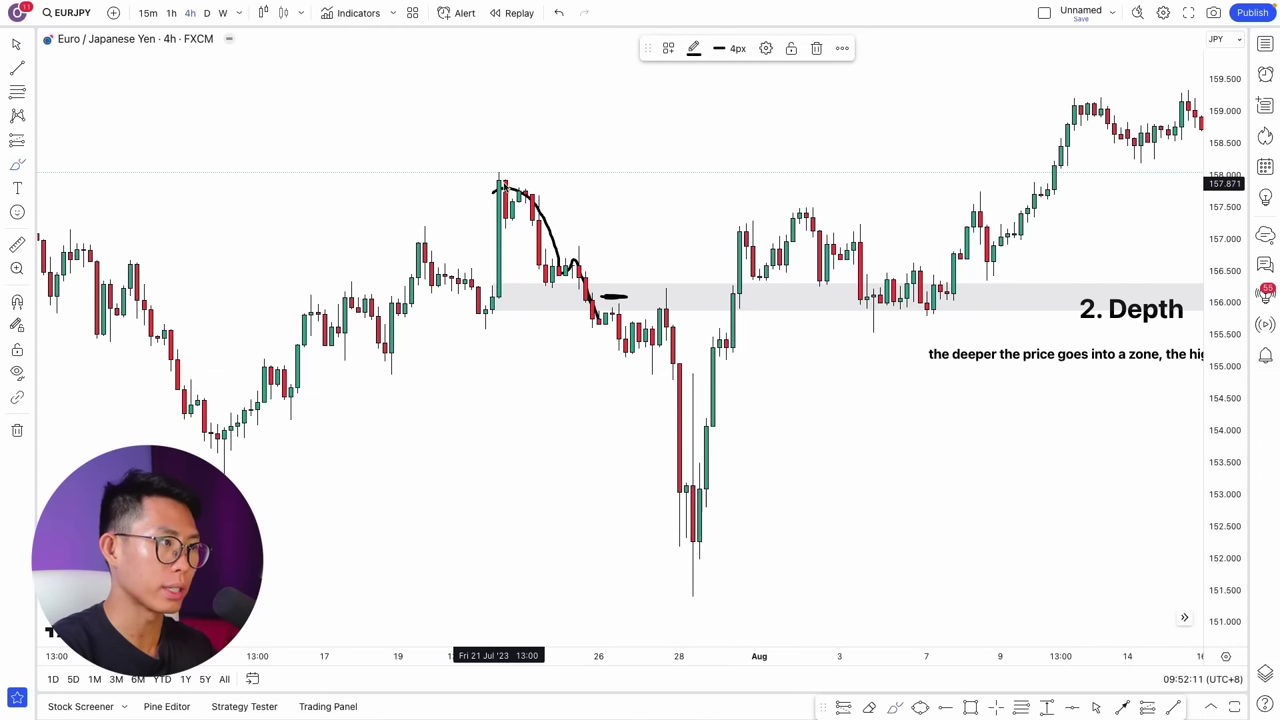
mouse_move(500, 183)
mouse_down()
mouse_move(568, 284)
mouse_move(613, 318)
mouse_move(790, 105)
mouse_up()
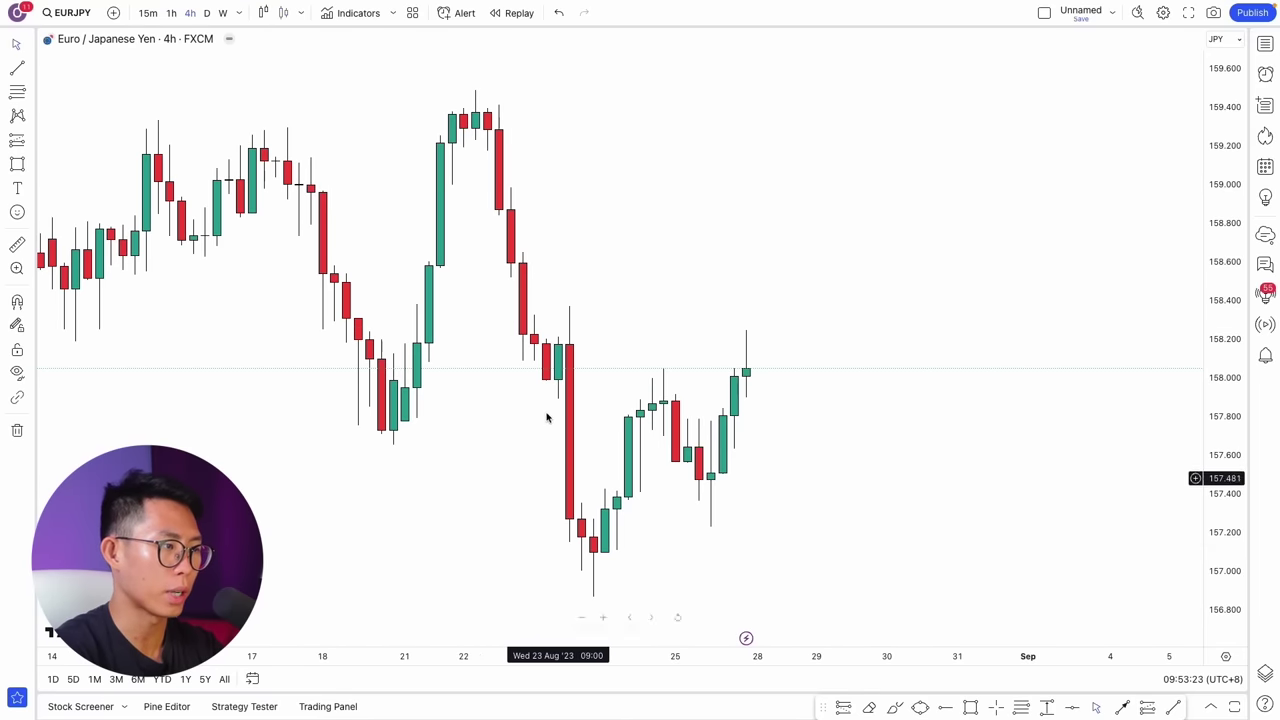
Step: Draw a supply zone from the 23 Aug green candle before the sharp drop, spanning 158.223 to 157.909
click(970, 707)
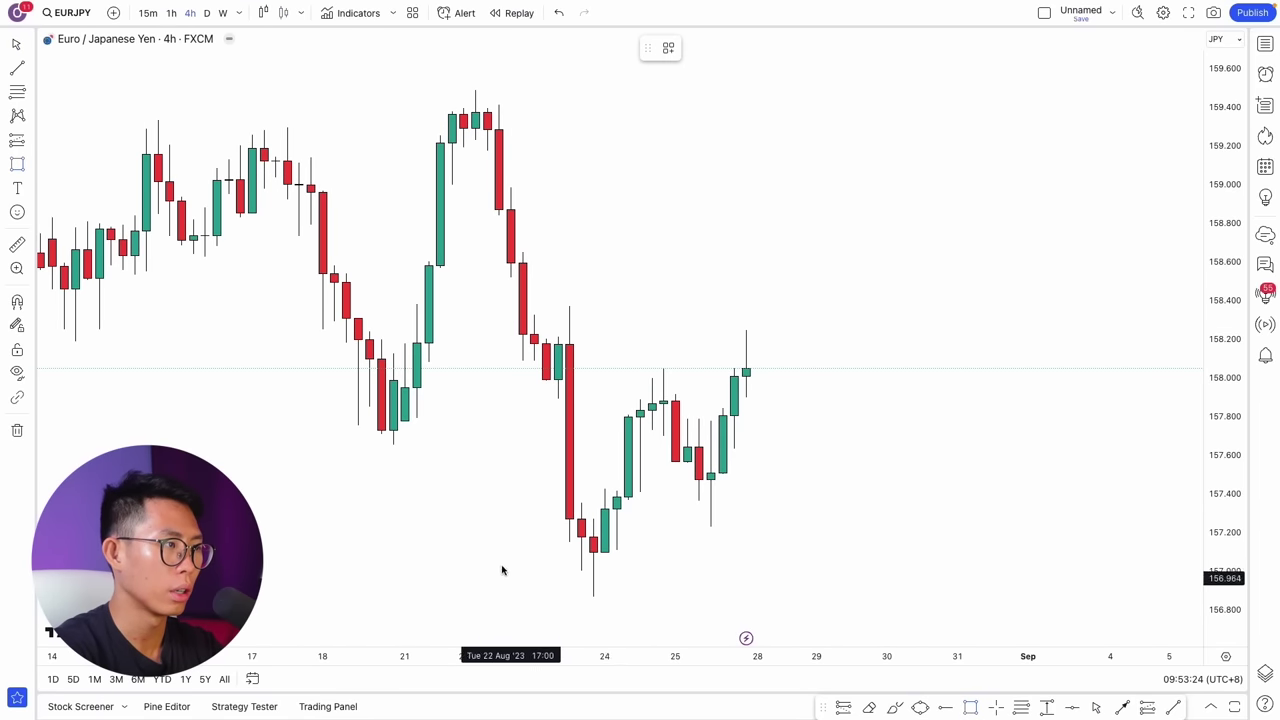
click(552, 336)
click(552, 388)
drag(551, 389, 556, 397)
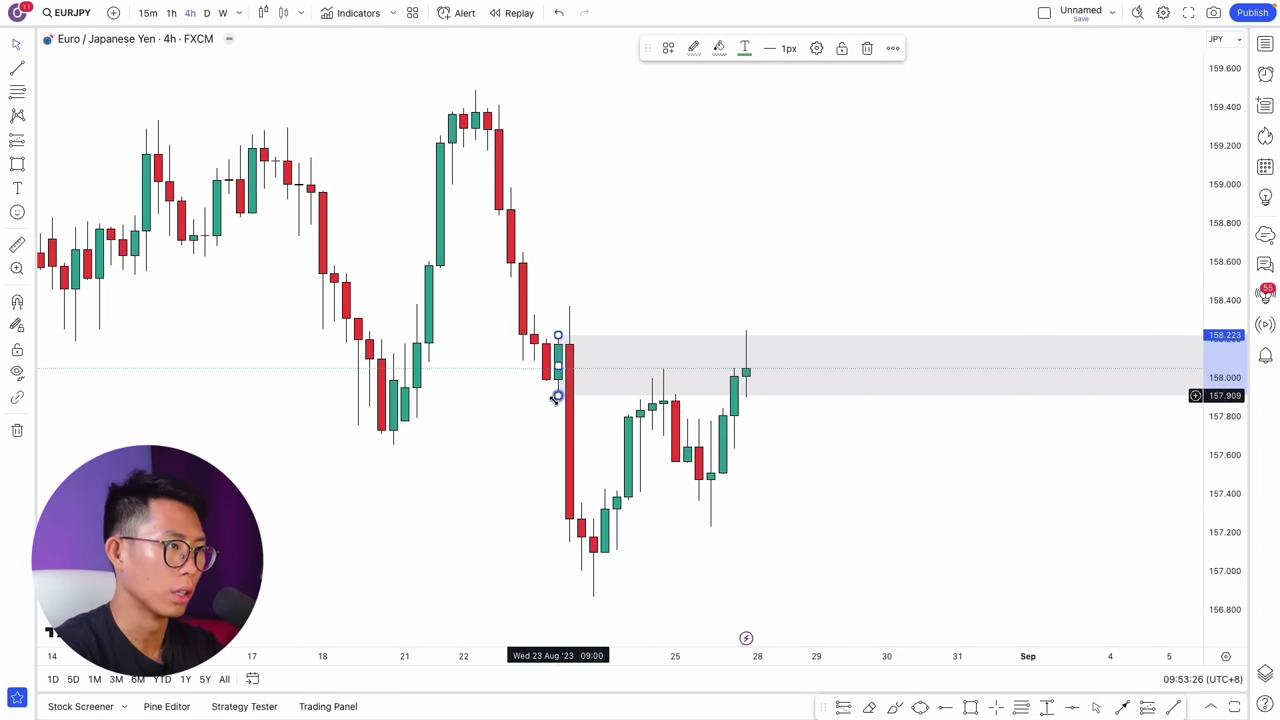
click(565, 437)
Step: Draw a rectangle from 158.061 to 157.692 beside the 28 Aug candle as a hypothetical bearish candle, and delete it
scroll(560, 420, up, 2)
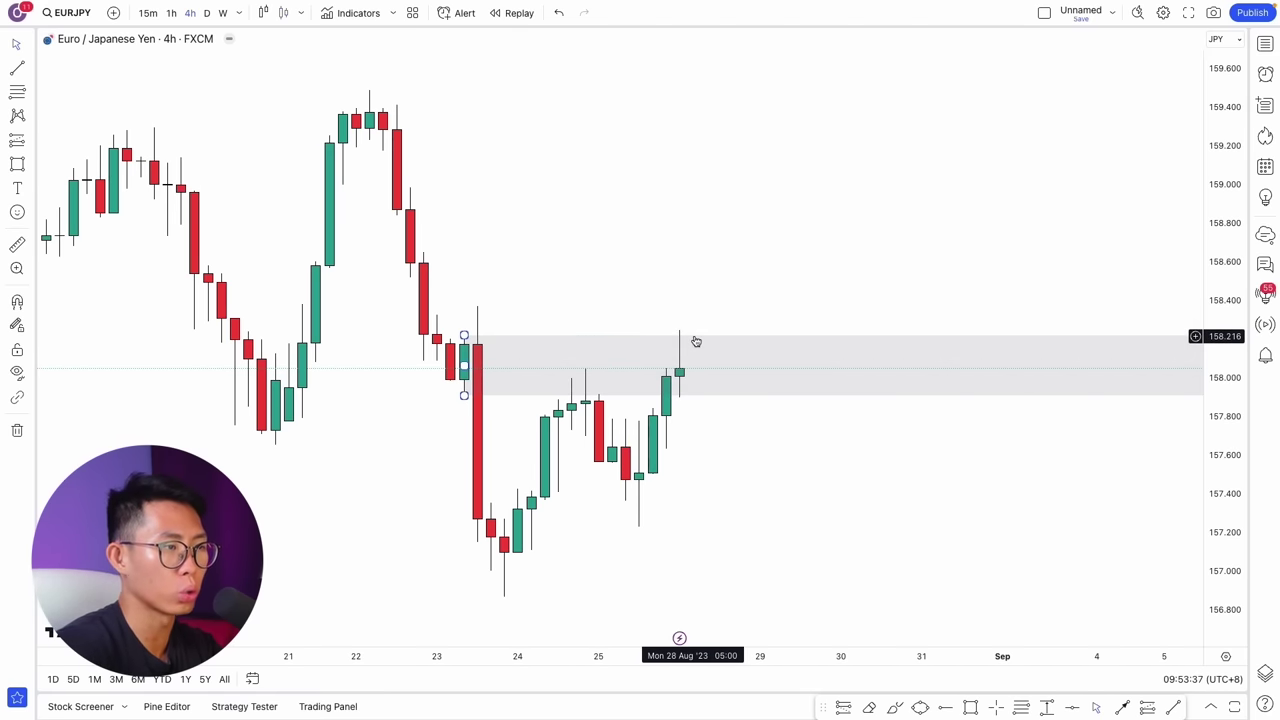
click(971, 707)
drag(692, 367, 705, 437)
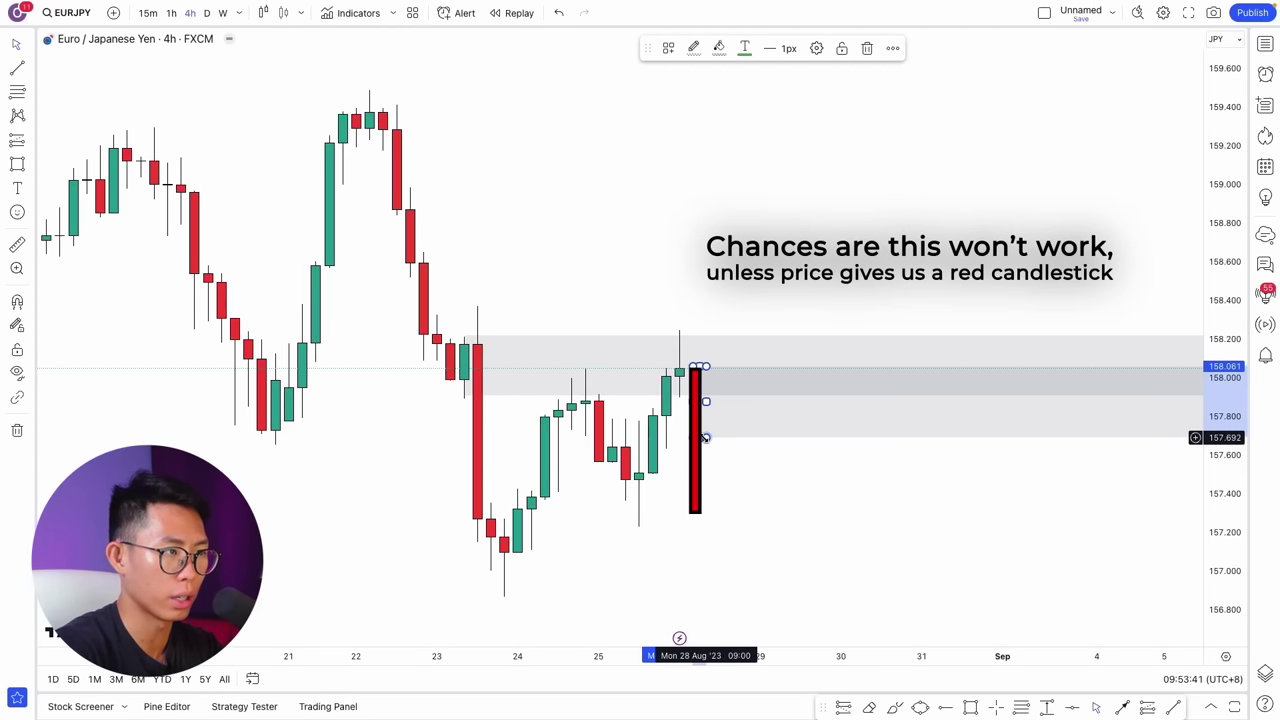
key(Delete)
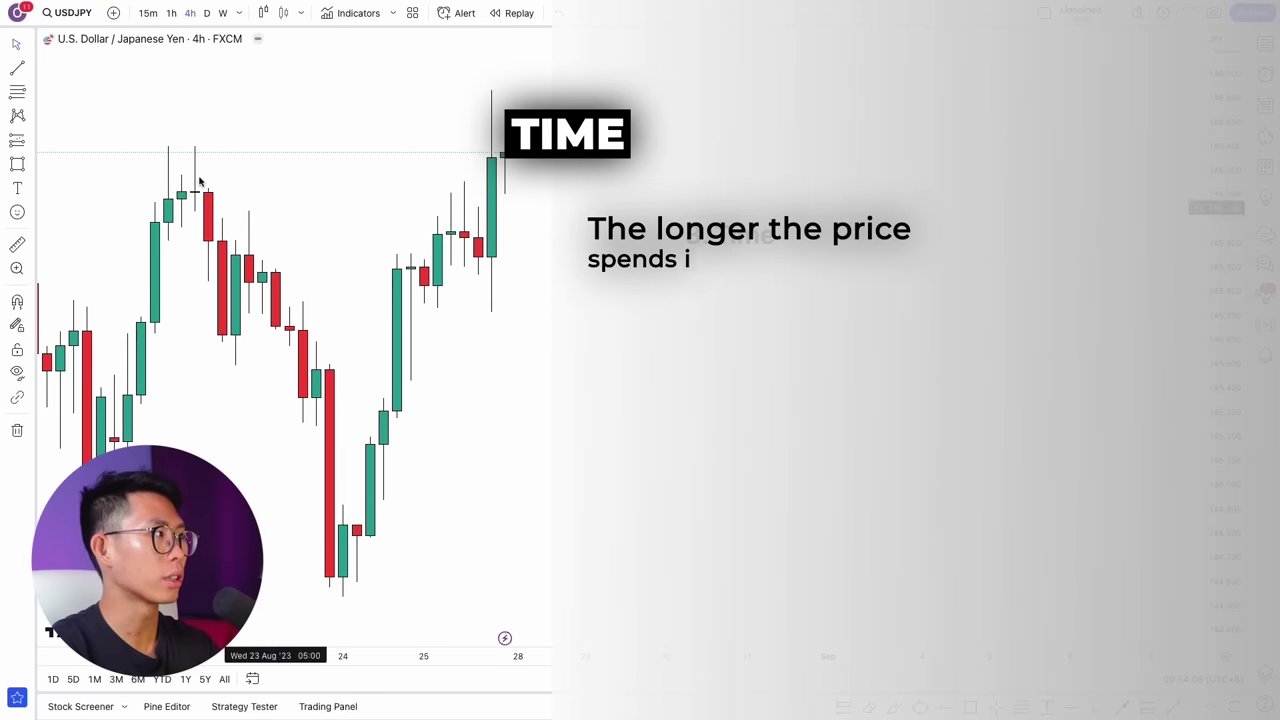
Step: Add the note "the longer the price spends in a zone, the higher chance the zone will fail" beneath the "3. Time" heading
click(18, 189)
click(626, 387)
text(the longer the price spends in a zone, the higher chance the zone)
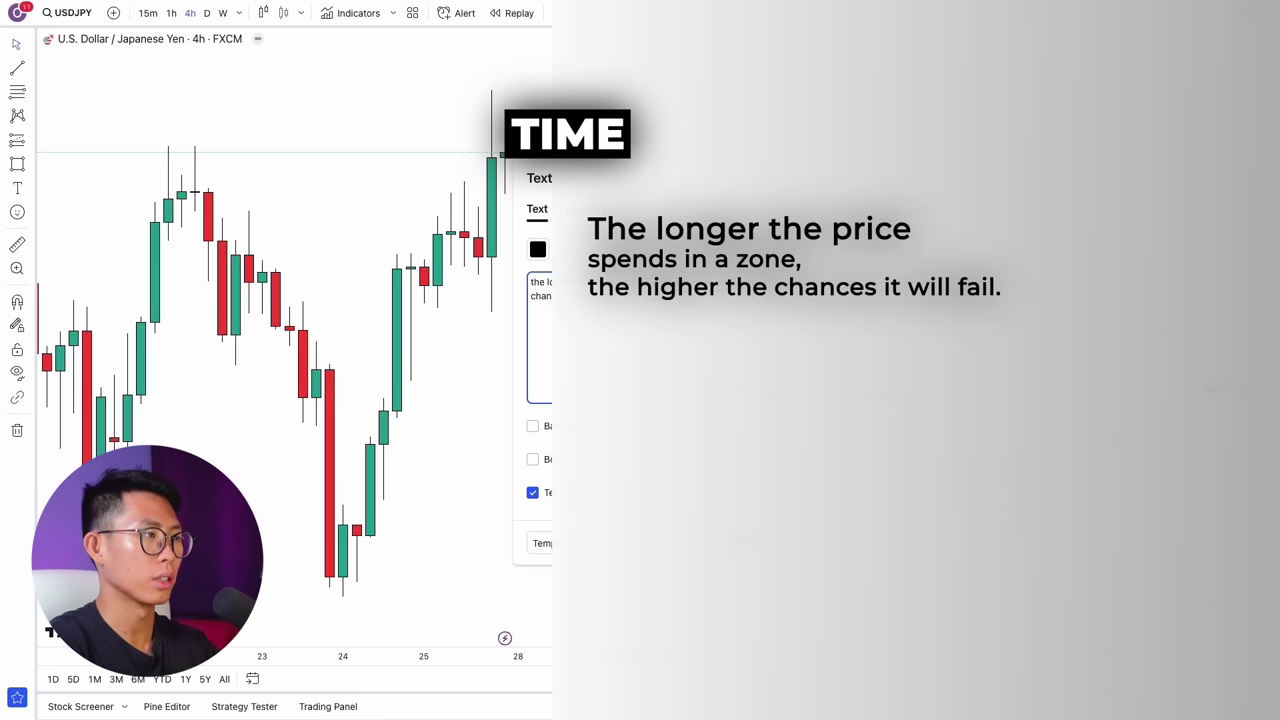
text(will fail)
click(738, 543)
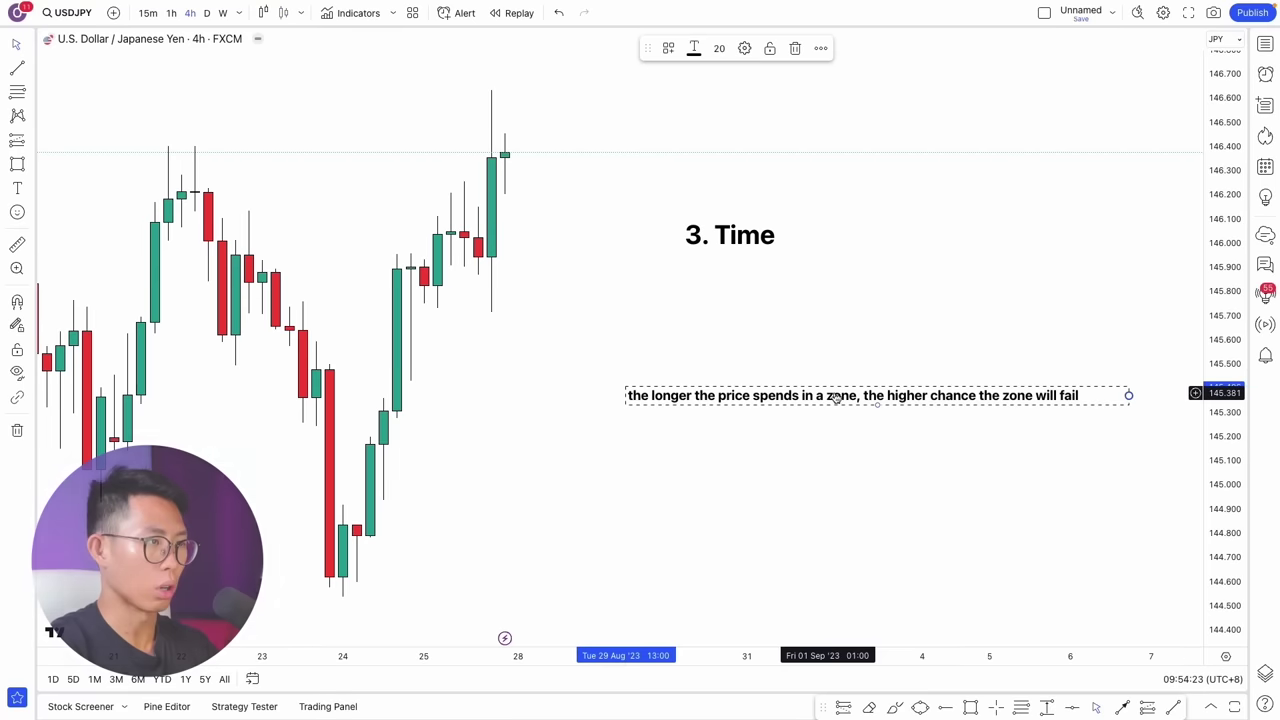
drag(837, 398, 770, 285)
click(686, 323)
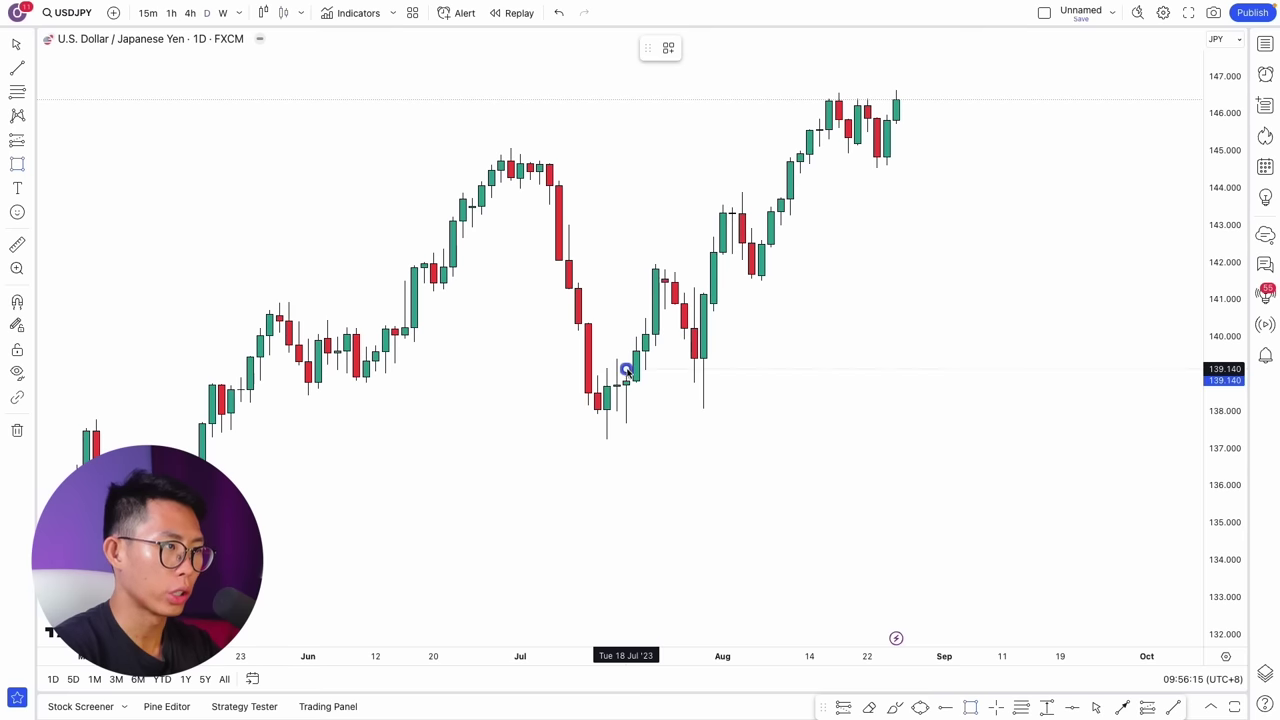
Step: Draw a demand zone from the 18 Jul candle on the daily USDJPY chart, from 139.140 down to that candle's low
drag(626, 369, 626, 423)
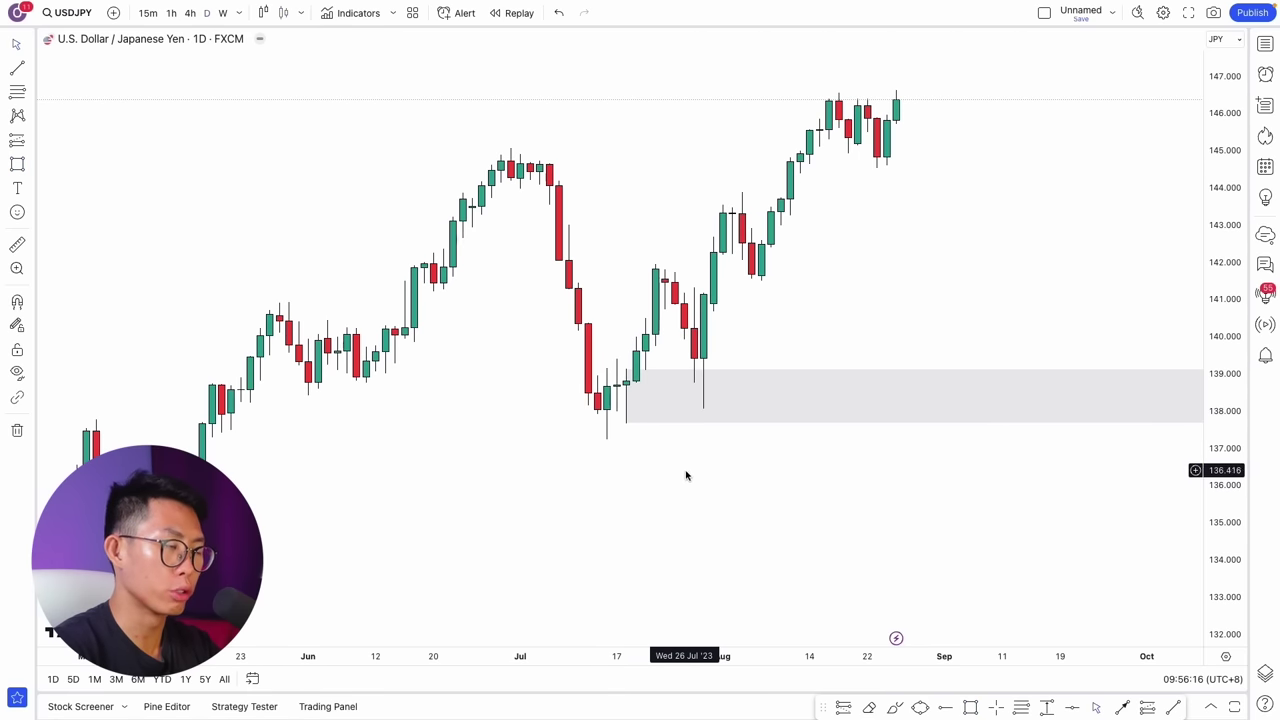
scroll(684, 456, up, 1)
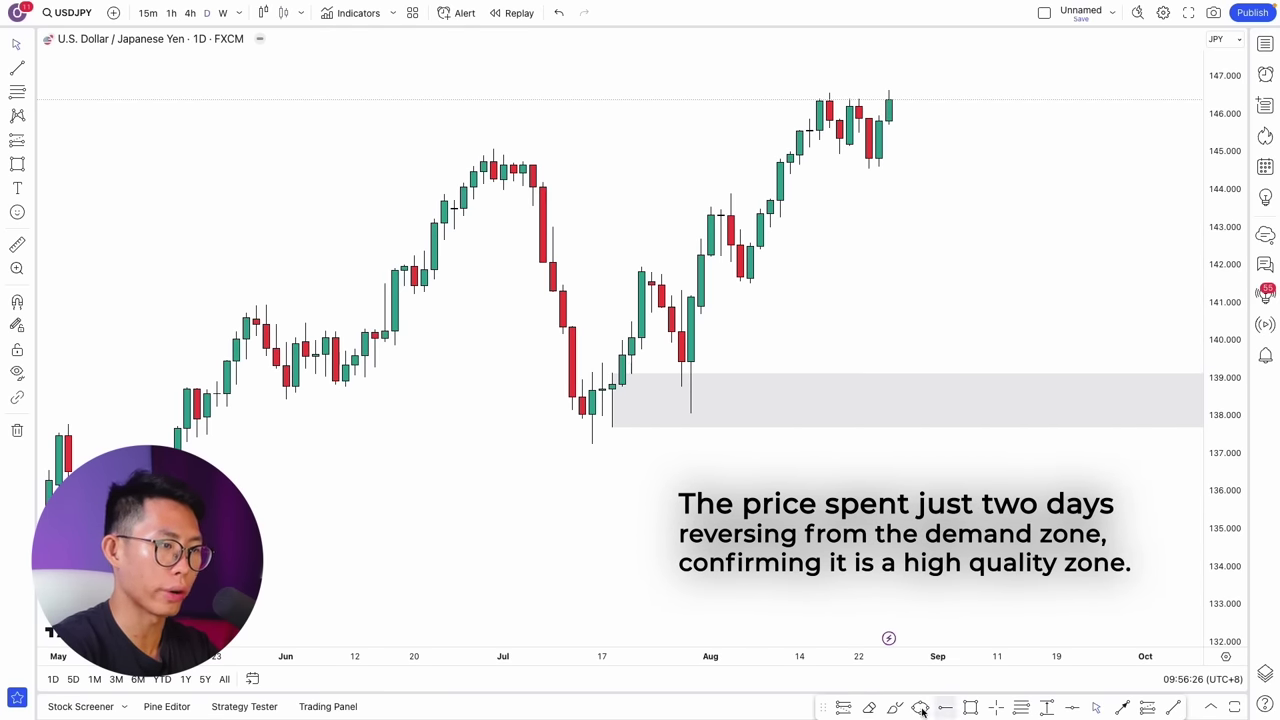
mouse_move(722, 375)
mouse_down()
mouse_move(880, 204)
mouse_move(870, 234)
mouse_up()
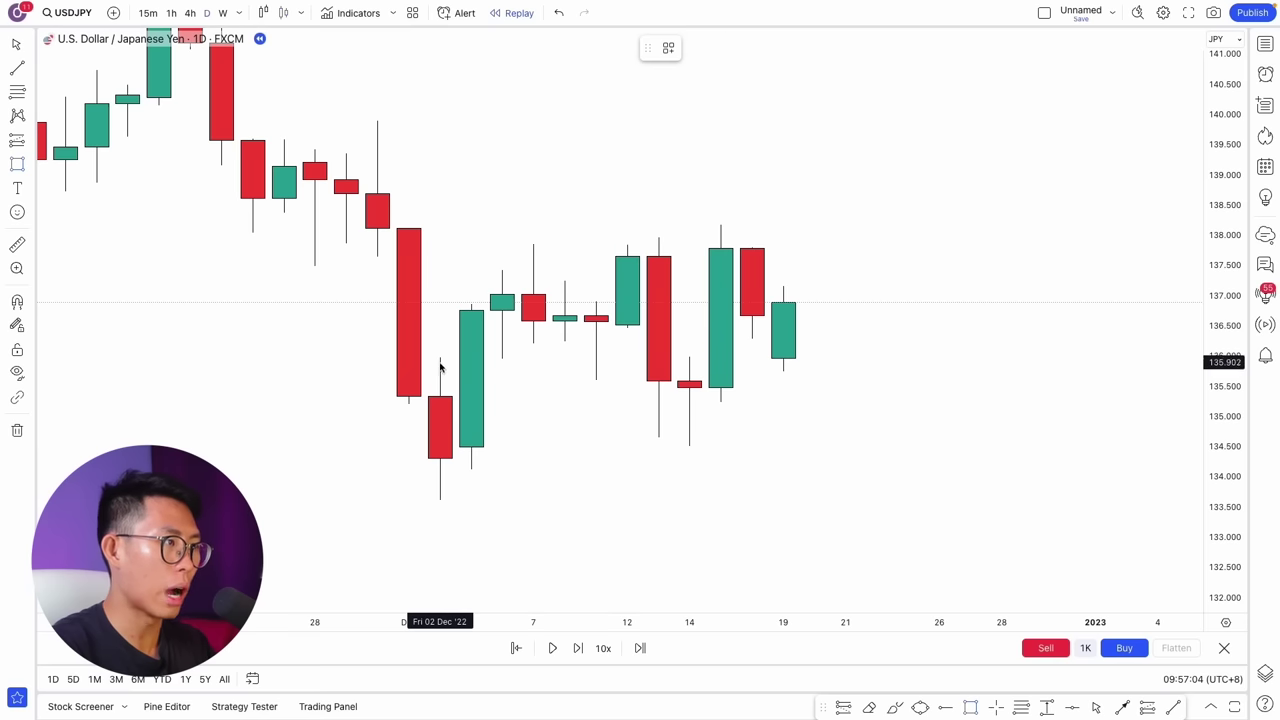
Step: Draw a demand zone over the full range of the 2 Dec '22 candle, starting at 135.979, and advance the replay one bar
click(440, 358)
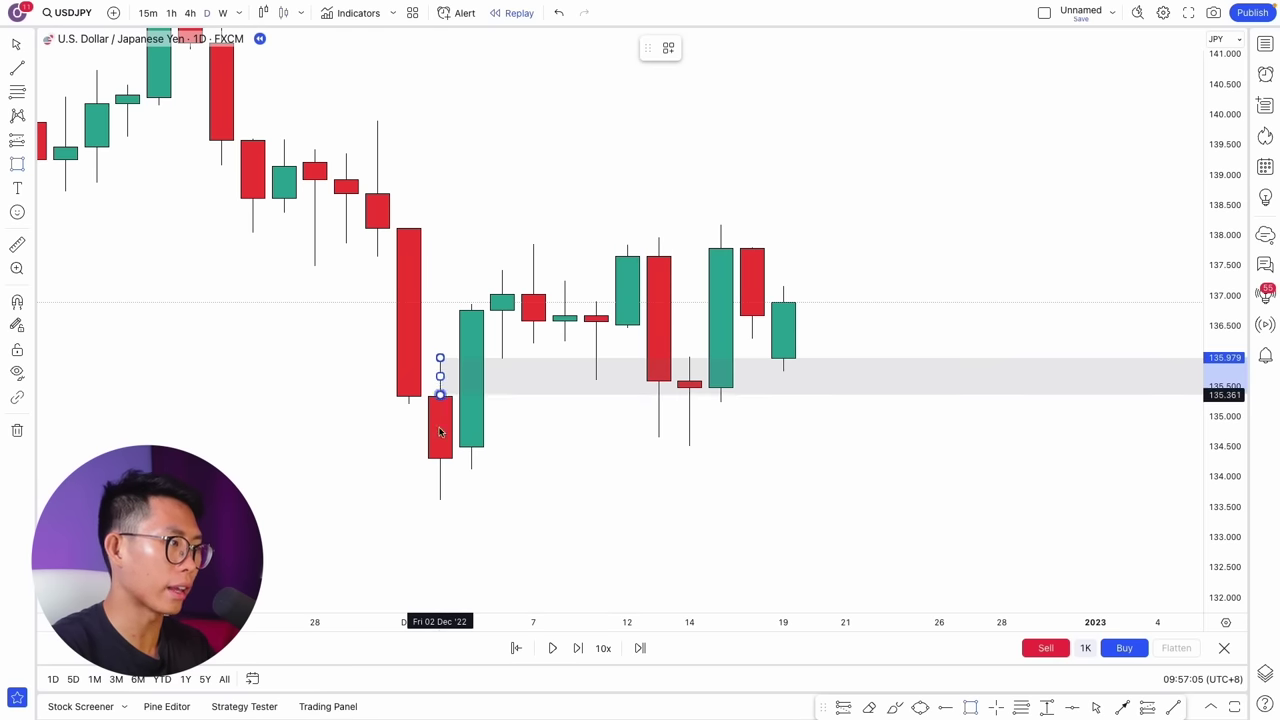
click(440, 498)
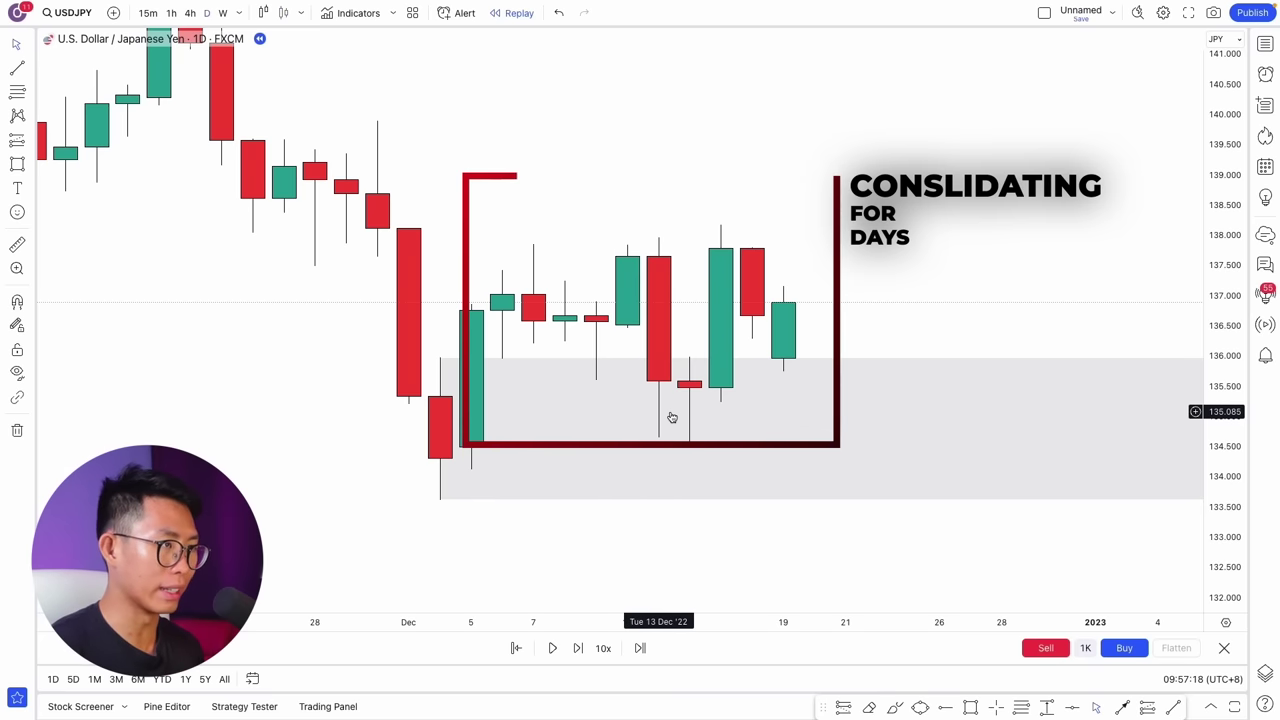
click(577, 648)
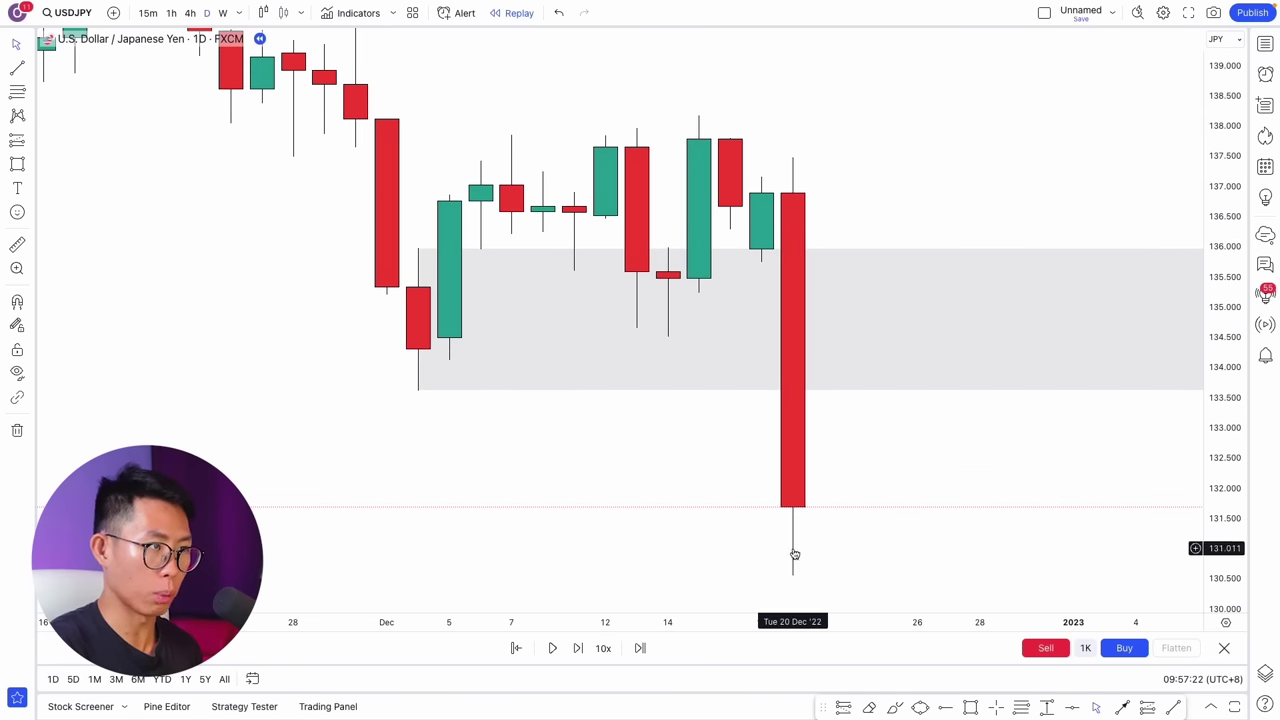
drag(698, 474, 700, 574)
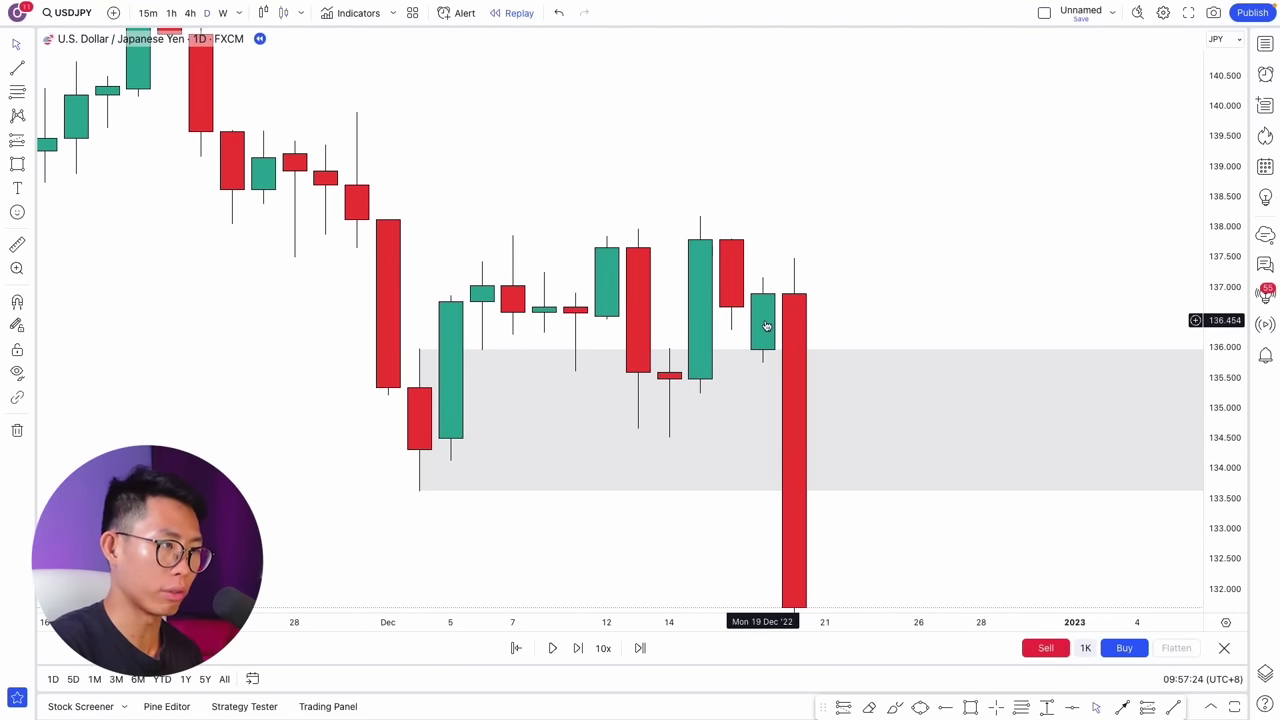